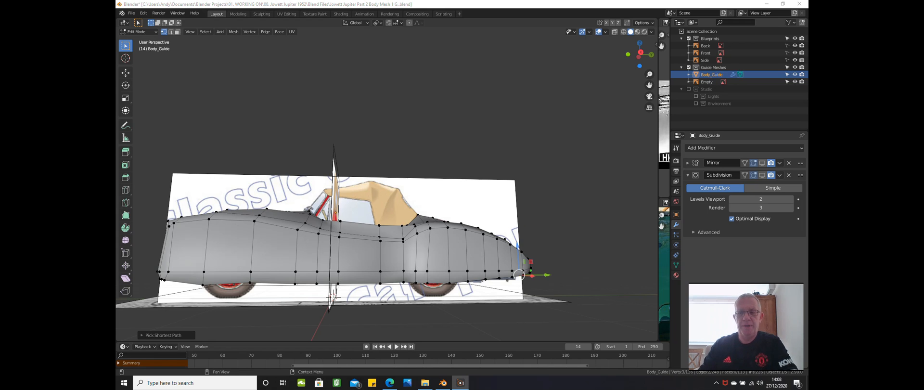
Deselect all vertices and display the body guide in wireframe over the side blueprint.
{"action": "left_click", "coordinate": [563, 178]}
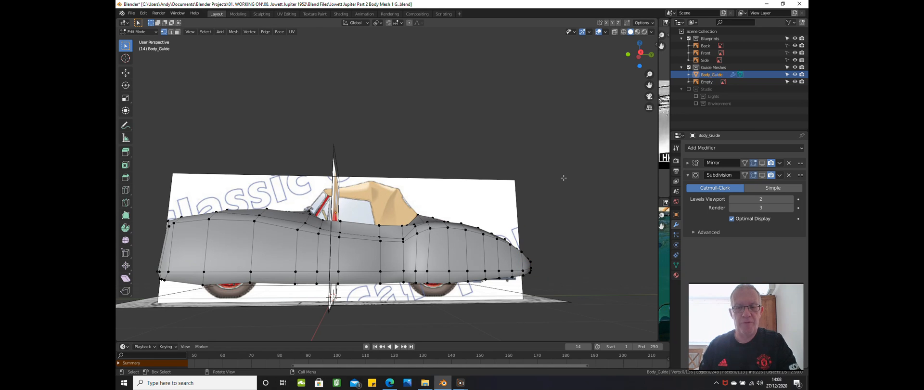
{"action": "key", "text": "KP_3"}
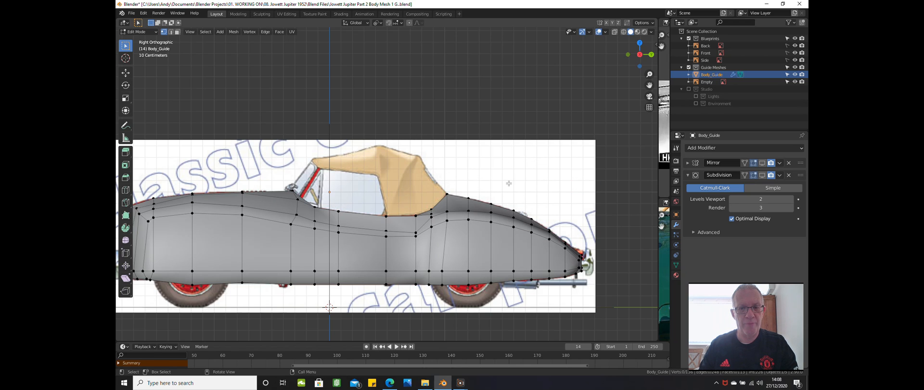
{"action": "key", "text": "z"}
{"action": "left_click", "coordinate": [460, 184]}
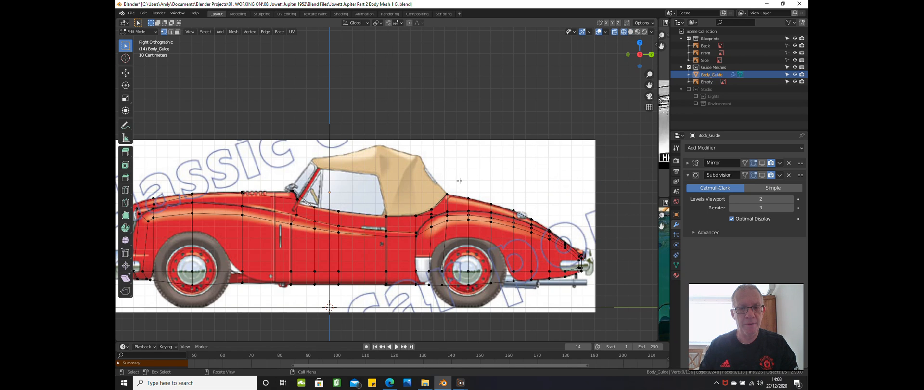
Compare the body guide mesh with the front, back, top and side blueprints in orthographic views.
{"action": "key", "text": "KP_1"}
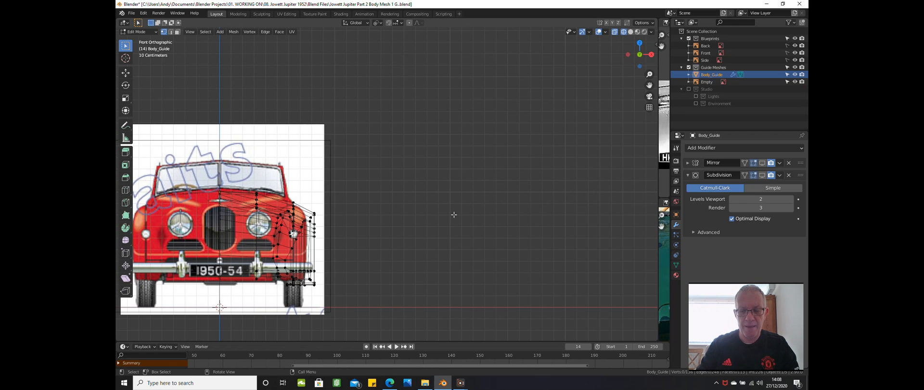
{"action": "key", "text": "ctrl+KP_1"}
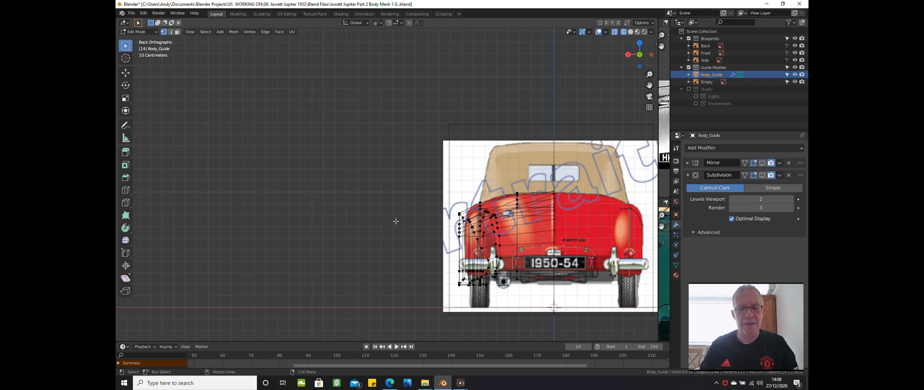
{"action": "key", "text": "KP_7"}
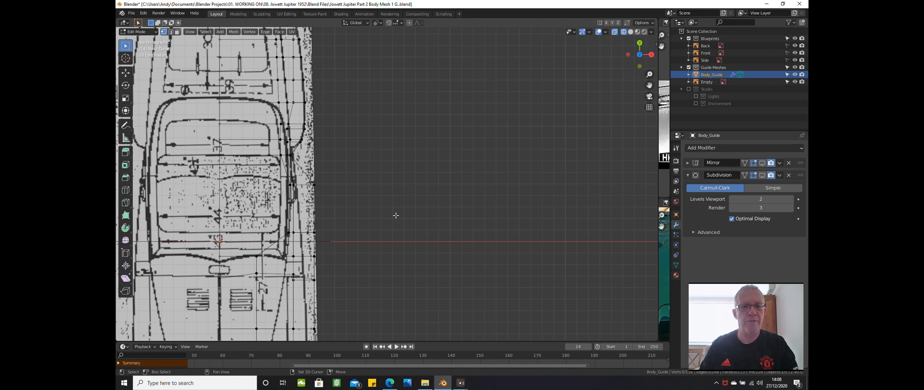
{"action": "middle_click_drag", "start_coordinate": [398, 206], "coordinate": [422, 237], "text": "shift"}
{"action": "scroll", "coordinate": [314, 44], "scroll_direction": "down", "scroll_amount": 1}
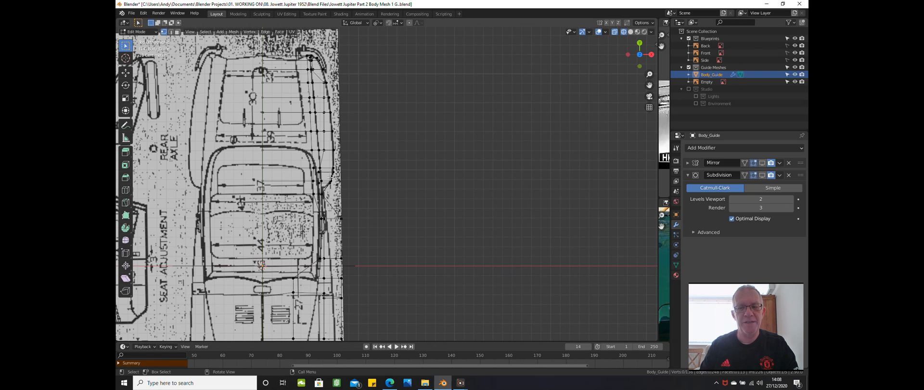
{"action": "key", "text": "ctrl+KP_1"}
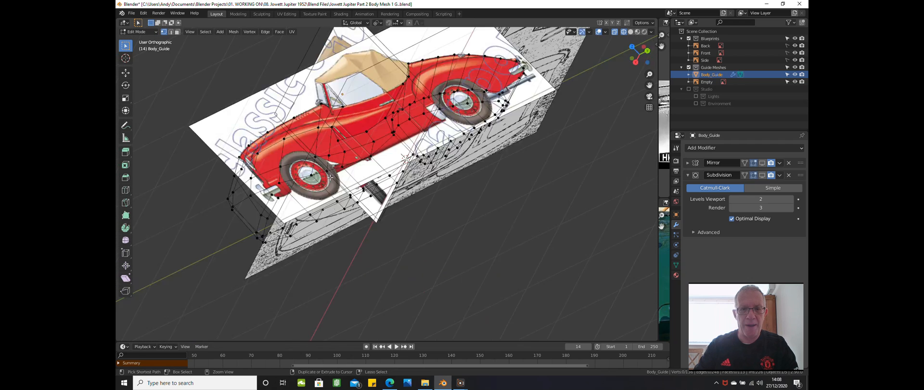
{"action": "scroll", "coordinate": [330, 178], "scroll_direction": "up", "scroll_amount": 2}
{"action": "middle_click_drag", "start_coordinate": [330, 176], "coordinate": [215, 196], "text": "shift"}
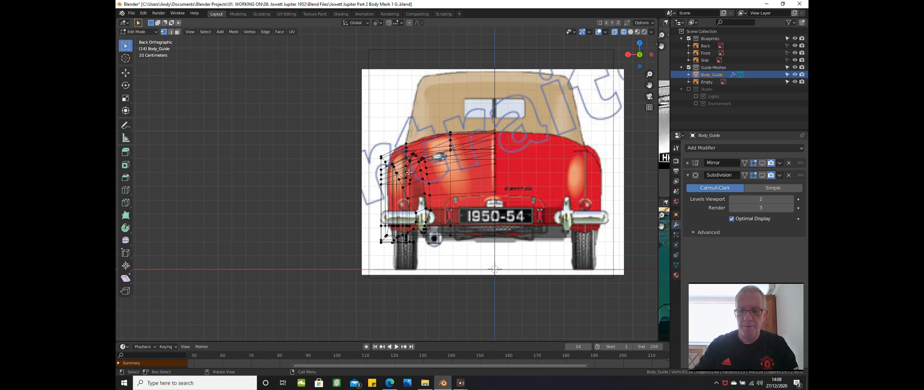
{"action": "key", "text": "KP_7"}
{"action": "scroll", "coordinate": [384, 320], "scroll_direction": "up", "scroll_amount": 2}
{"action": "middle_click_drag", "start_coordinate": [384, 320], "coordinate": [386, 327], "text": "shift"}
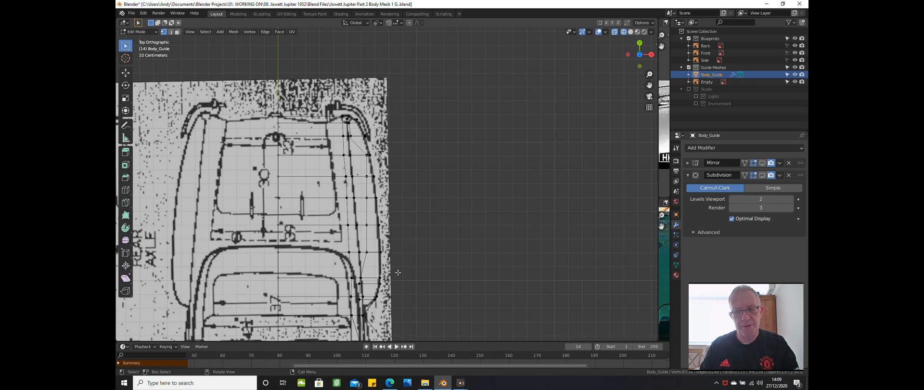
{"action": "scroll", "coordinate": [398, 273], "scroll_direction": "down", "scroll_amount": 1}
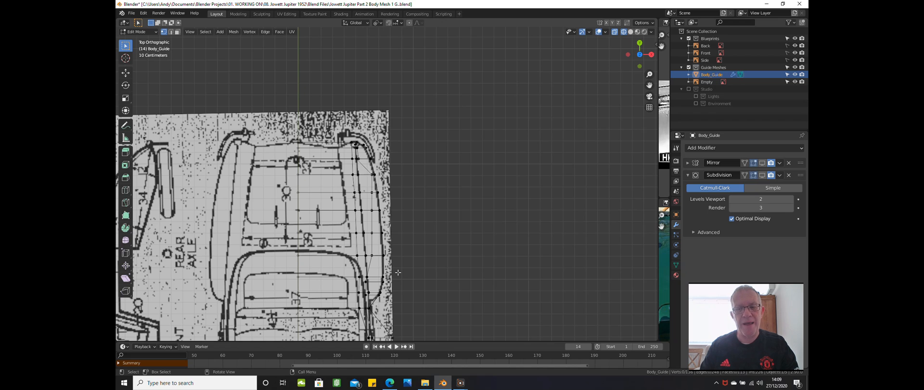
{"action": "key", "text": "KP_1"}
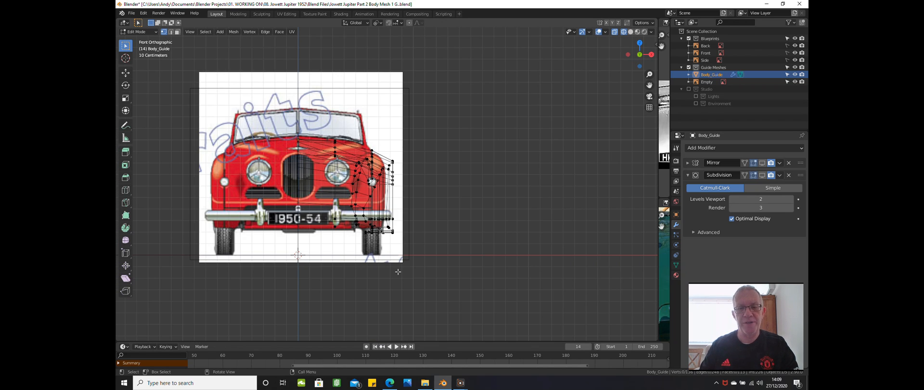
{"action": "key", "text": "KP_3"}
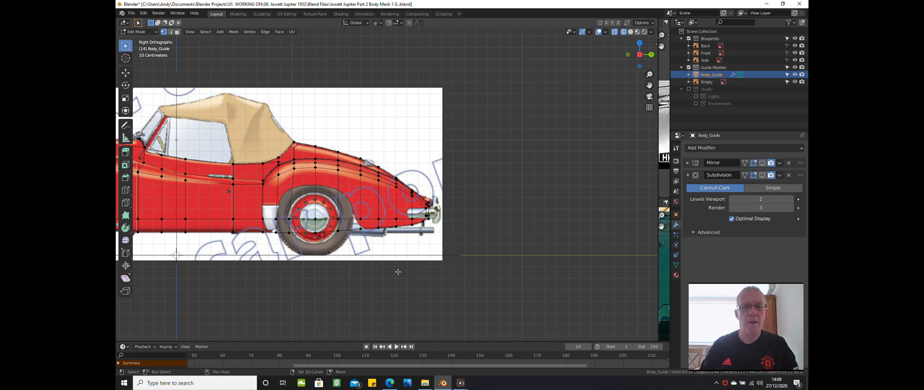
{"action": "key", "text": "Home"}
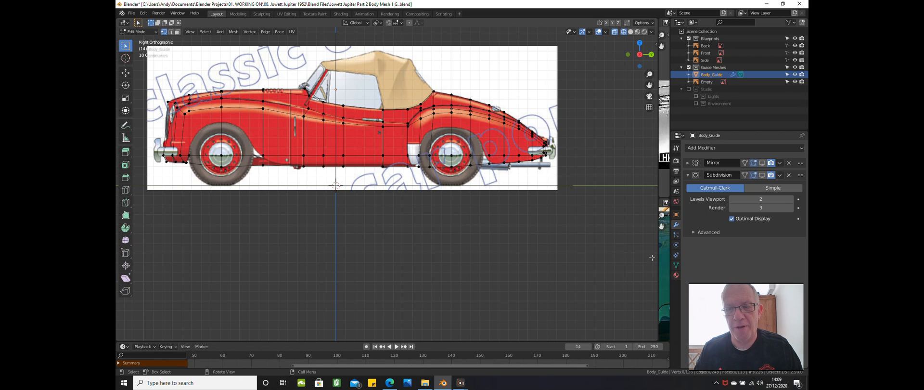
Examine the rear wings and boot in the reference photos beside the model, and restore the wide 3D viewport.
{"action": "left_click_drag", "start_coordinate": [659, 255], "coordinate": [356, 258]}
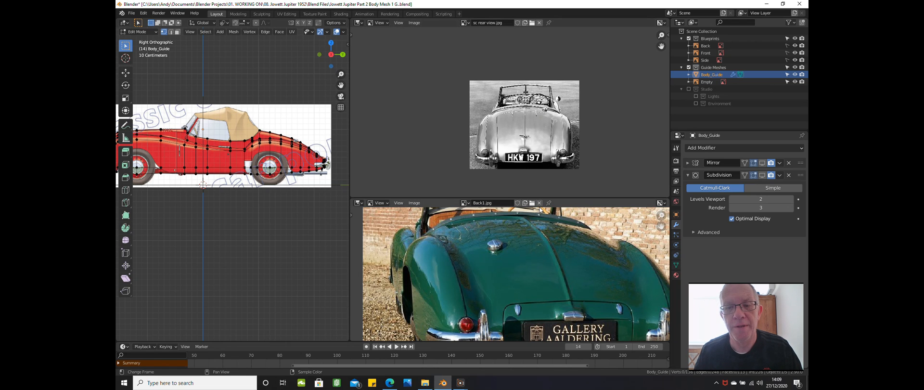
{"action": "scroll", "coordinate": [537, 239], "scroll_direction": "down", "scroll_amount": 1}
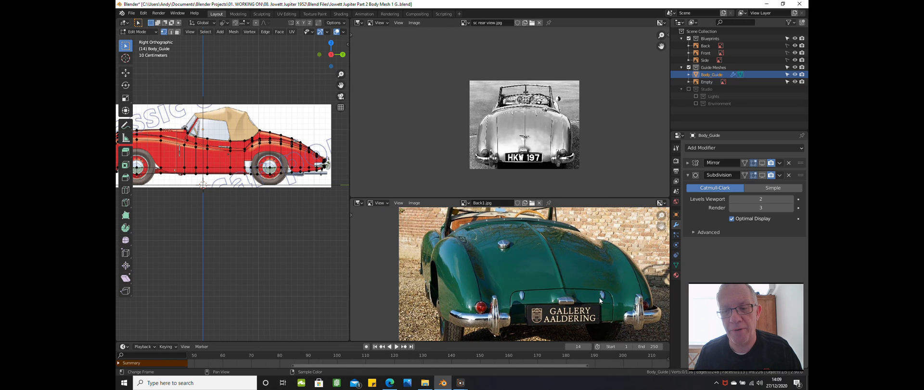
{"action": "scroll", "coordinate": [548, 280], "scroll_direction": "up", "scroll_amount": 1}
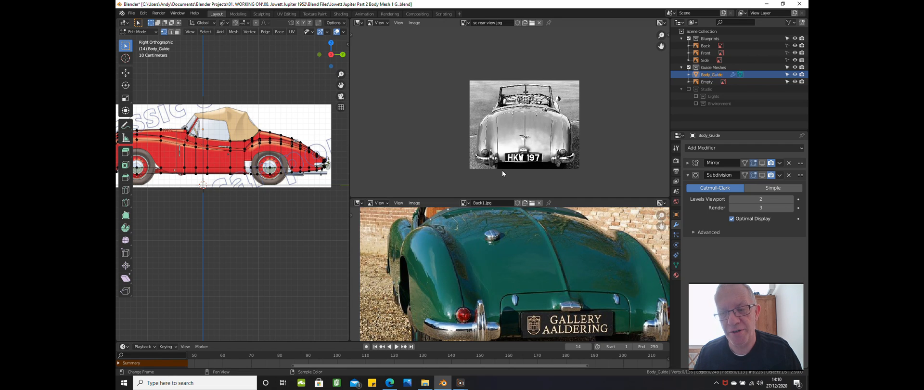
{"action": "left_click", "coordinate": [421, 204]}
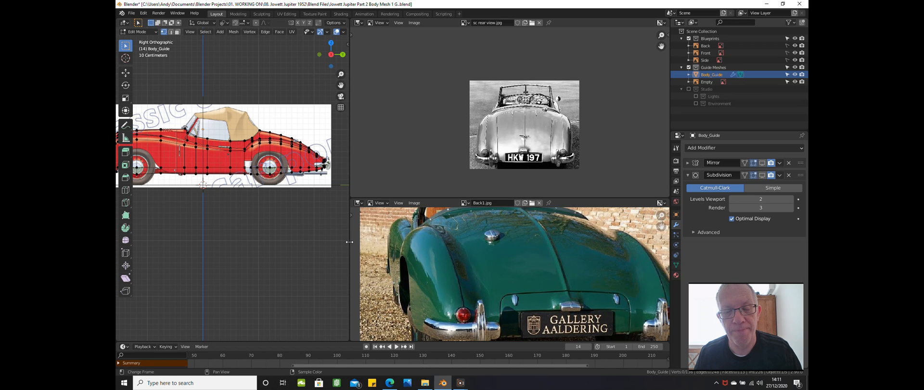
{"action": "left_click_drag", "start_coordinate": [350, 243], "coordinate": [670, 240]}
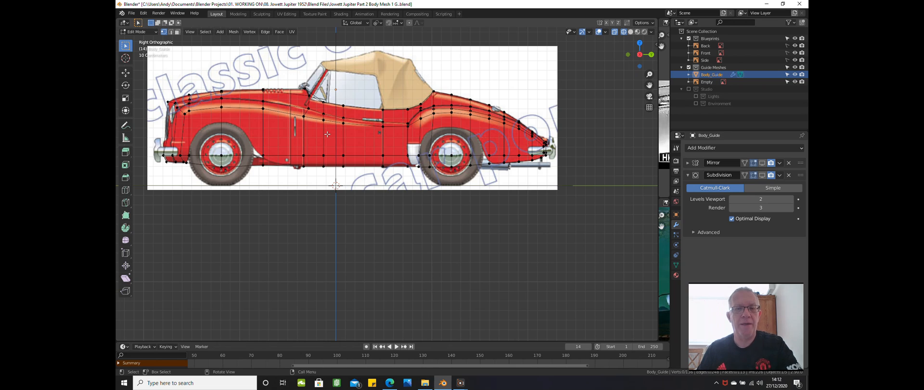
Display the body guide in solid shading in a perspective view of the car's rear.
{"action": "mouse_move", "coordinate": [389, 206]}
{"action": "middle_mouse_down", "text": "shift"}
{"action": "mouse_move", "coordinate": [391, 225]}
{"action": "mouse_move", "coordinate": [419, 223]}
{"action": "mouse_move", "coordinate": [371, 197]}
{"action": "middle_mouse_up", "text": "shift"}
{"action": "scroll", "coordinate": [392, 224], "scroll_direction": "down", "scroll_amount": 3}
{"action": "key", "text": "z"}
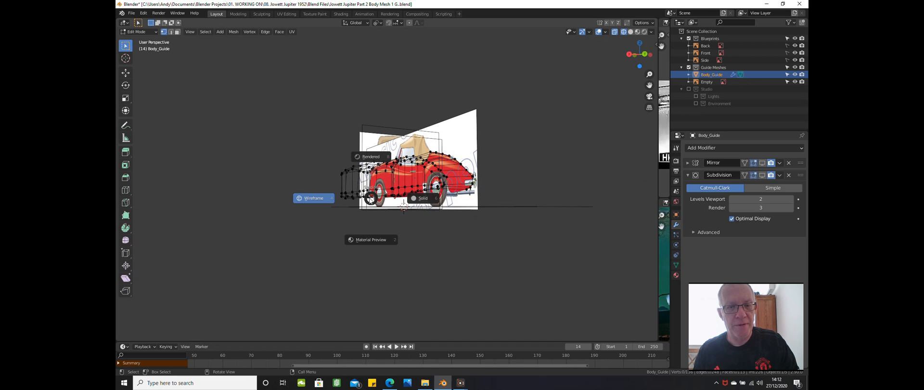
{"action": "left_click", "coordinate": [423, 199]}
{"action": "scroll", "coordinate": [424, 190], "scroll_direction": "up", "scroll_amount": 4}
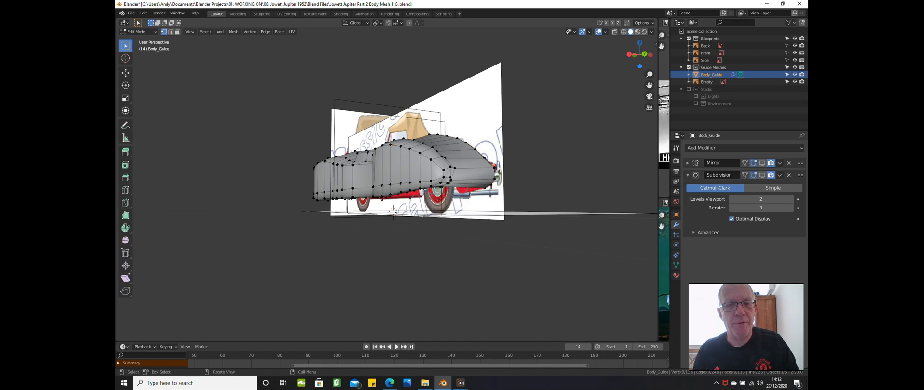
Select the two lower vertices where the rear wing meets the boot and shift them slightly outward along X.
{"action": "middle_click_drag", "start_coordinate": [423, 190], "coordinate": [463, 150]}
{"action": "left_click", "coordinate": [462, 149]}
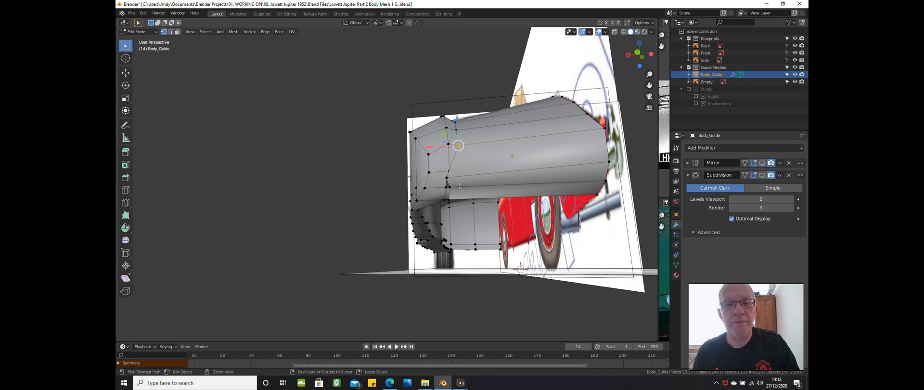
{"action": "left_click", "coordinate": [459, 185], "text": "ctrl"}
{"action": "scroll", "coordinate": [463, 176], "scroll_direction": "up", "scroll_amount": 3}
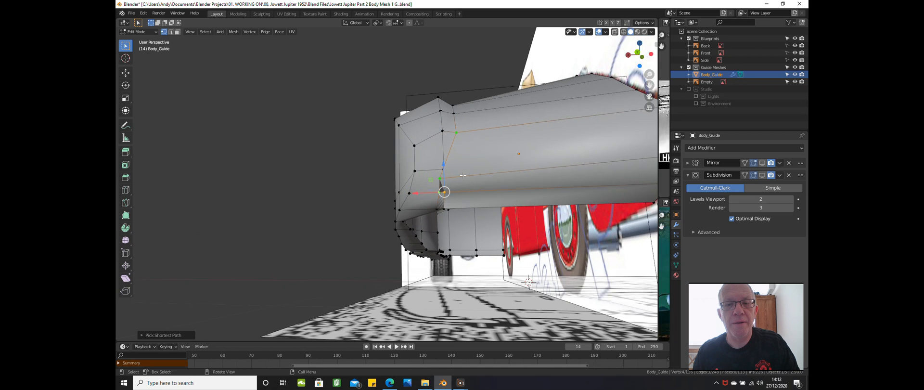
{"action": "left_click", "coordinate": [453, 197], "text": "shift"}
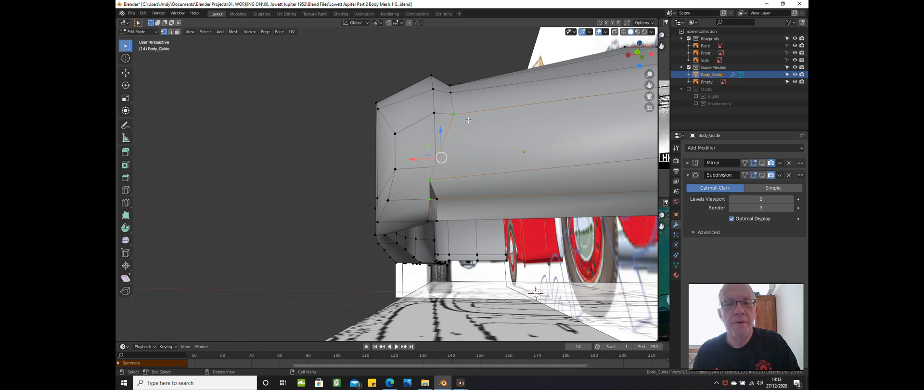
{"action": "left_click", "coordinate": [448, 138], "text": "shift"}
{"action": "mouse_move", "coordinate": [408, 190]}
{"action": "left_mouse_down"}
{"action": "mouse_move", "coordinate": [418, 190]}
{"action": "mouse_move", "coordinate": [404, 190]}
{"action": "left_mouse_up"}
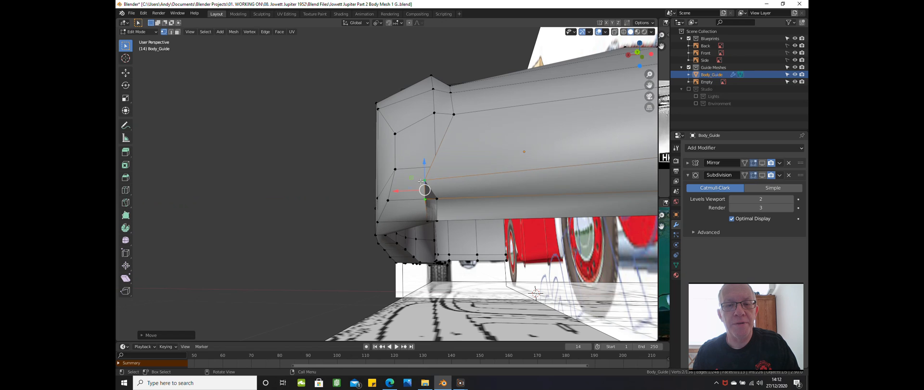
Reposition the lower vertices along the rear wing's inner edge along X and raise a single vertex along Z.
{"action": "left_click", "coordinate": [423, 182]}
{"action": "left_click", "coordinate": [420, 202], "text": "shift"}
{"action": "left_click", "coordinate": [426, 221], "text": "shift"}
{"action": "left_click_drag", "start_coordinate": [406, 222], "coordinate": [429, 225]}
{"action": "left_click", "coordinate": [453, 178]}
{"action": "left_click_drag", "start_coordinate": [451, 163], "coordinate": [447, 149]}
Display the body guide in wireframe from the back to check the reshaped rear corner against the blueprint.
{"action": "middle_click_drag", "start_coordinate": [463, 174], "coordinate": [505, 186]}
{"action": "scroll", "coordinate": [505, 203], "scroll_direction": "up", "scroll_amount": 4}
{"action": "scroll", "coordinate": [505, 186], "scroll_direction": "down", "scroll_amount": 4}
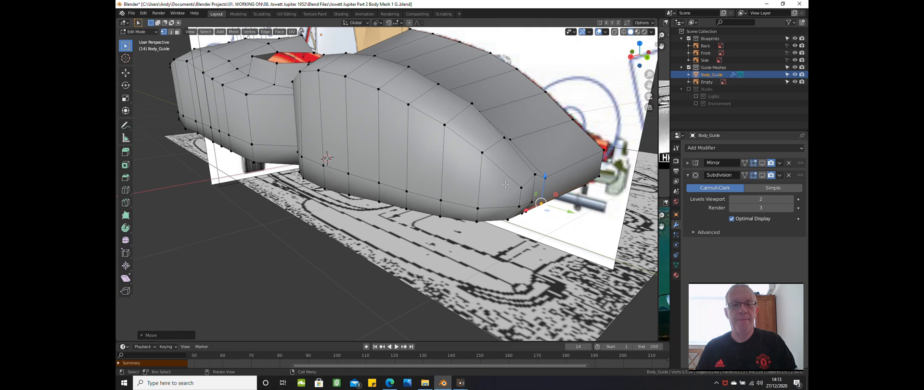
{"action": "key", "text": "ctrl+KP_1"}
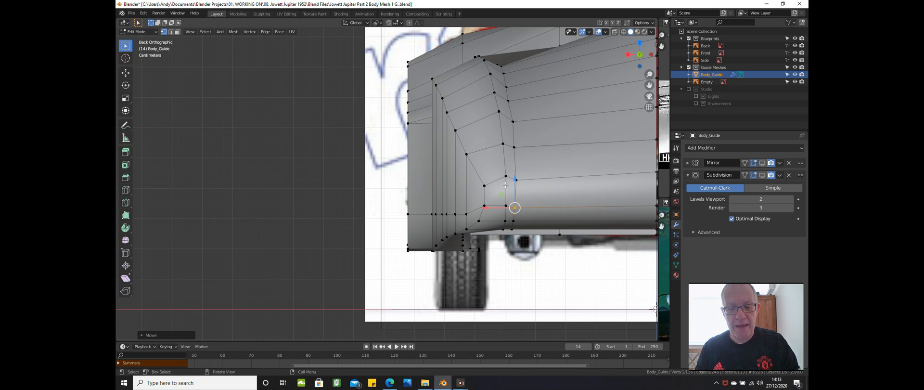
{"action": "key", "text": "z"}
{"action": "key", "text": "z"}
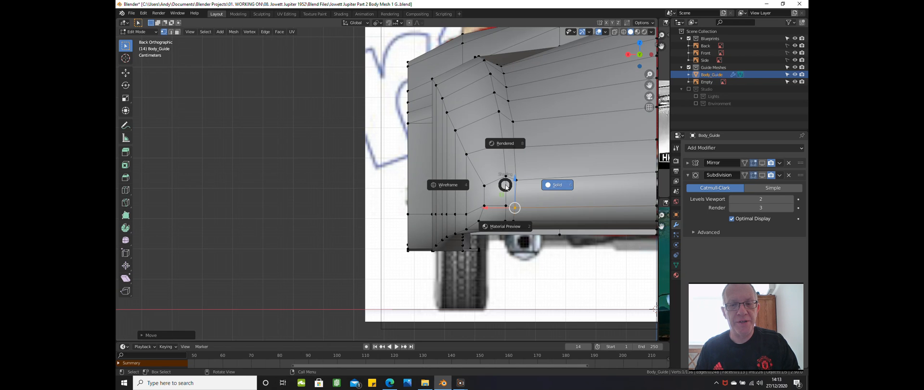
{"action": "left_click", "coordinate": [450, 184]}
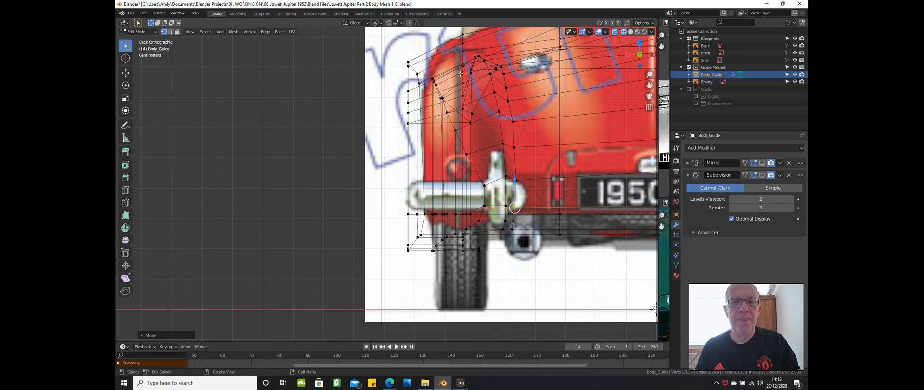
{"action": "key", "text": "KP_3"}
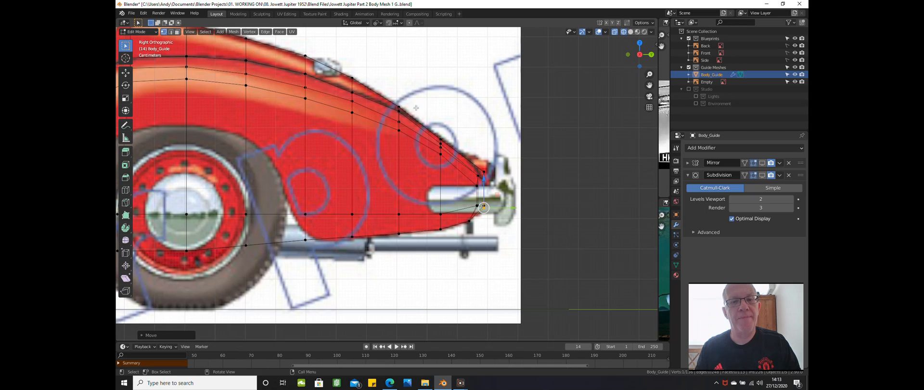
{"action": "scroll", "coordinate": [329, 82], "scroll_direction": "down", "scroll_amount": 4}
{"action": "middle_click_drag", "start_coordinate": [328, 82], "coordinate": [279, 76]}
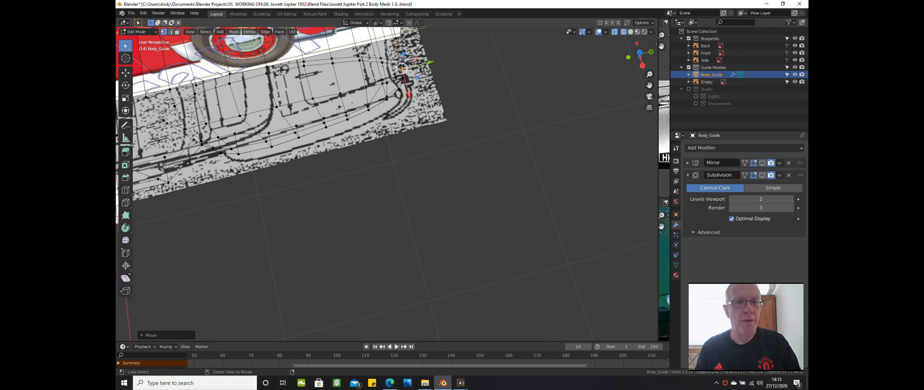
{"action": "left_click", "coordinate": [279, 73], "text": "alt"}
{"action": "middle_click_drag", "start_coordinate": [279, 73], "coordinate": [369, 37]}
{"action": "key", "text": "KP_3"}
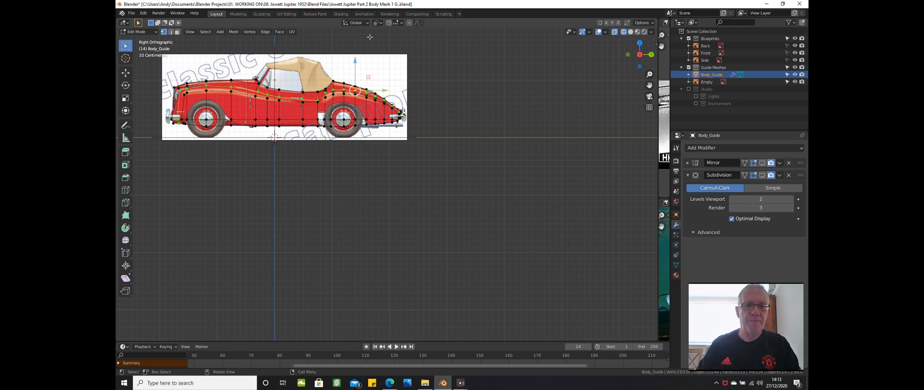
{"action": "left_click", "coordinate": [287, 161]}
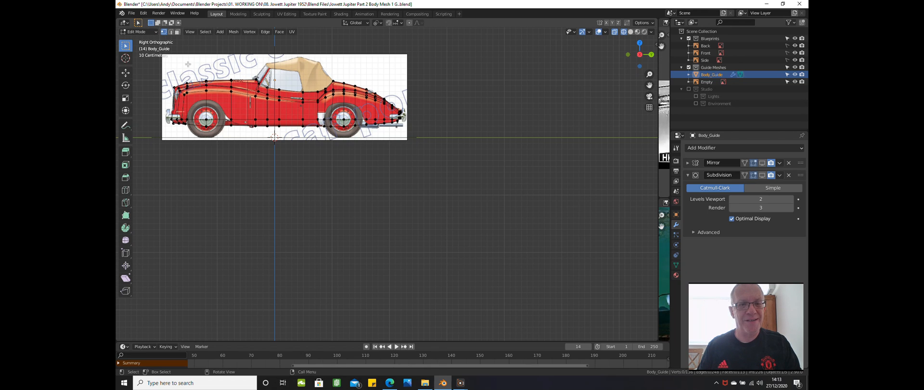
In the right side view, select all body guide vertices forward of the rear wing and hide them.
{"action": "key", "text": "b"}
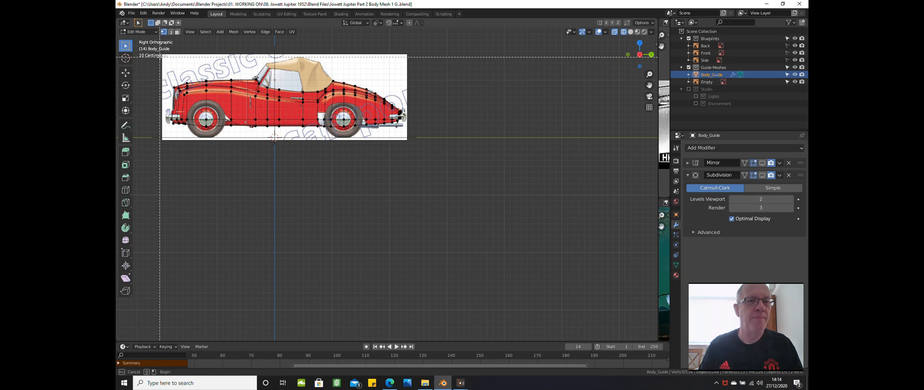
{"action": "left_click_drag", "start_coordinate": [160, 57], "coordinate": [312, 180]}
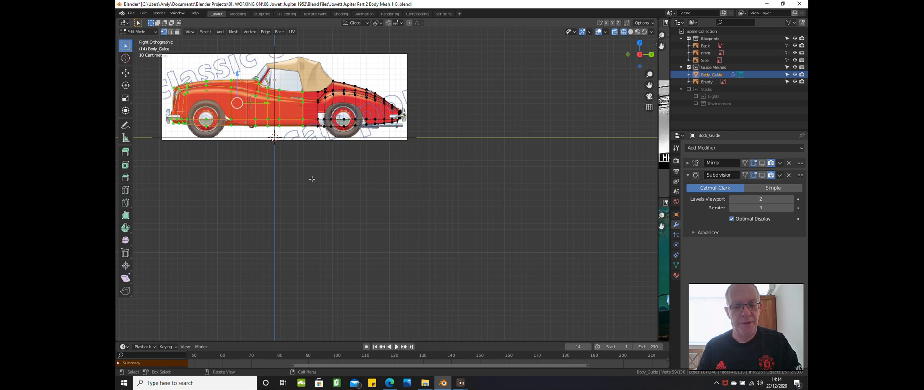
{"action": "key", "text": "h"}
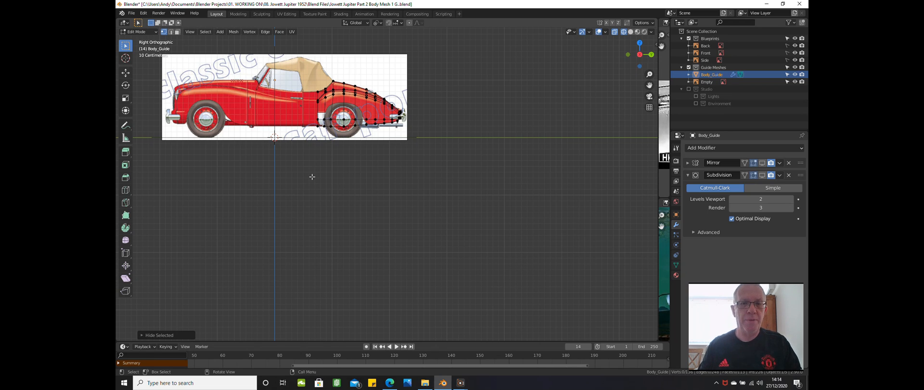
Isolate the edge loop where the rear wing meets the body by selecting it, inverting the selection and hiding the rest.
{"action": "scroll", "coordinate": [311, 177], "scroll_direction": "up", "scroll_amount": 4}
{"action": "middle_click_drag", "start_coordinate": [299, 173], "coordinate": [286, 211], "text": "shift"}
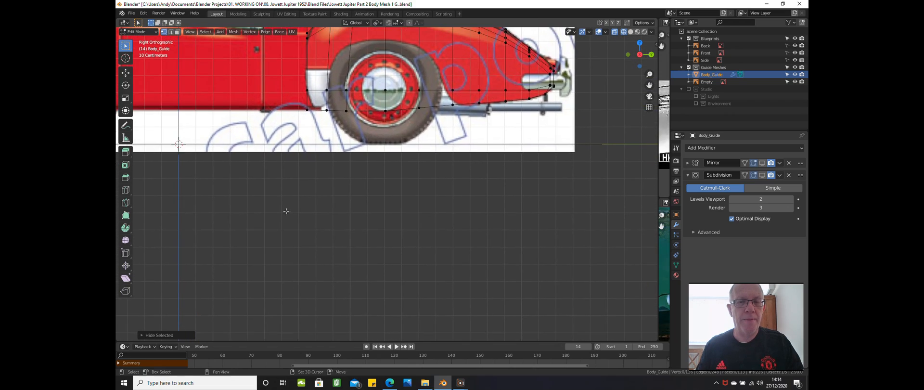
{"action": "scroll", "coordinate": [310, 182], "scroll_direction": "down", "scroll_amount": 4}
{"action": "middle_click_drag", "start_coordinate": [309, 181], "coordinate": [295, 121]}
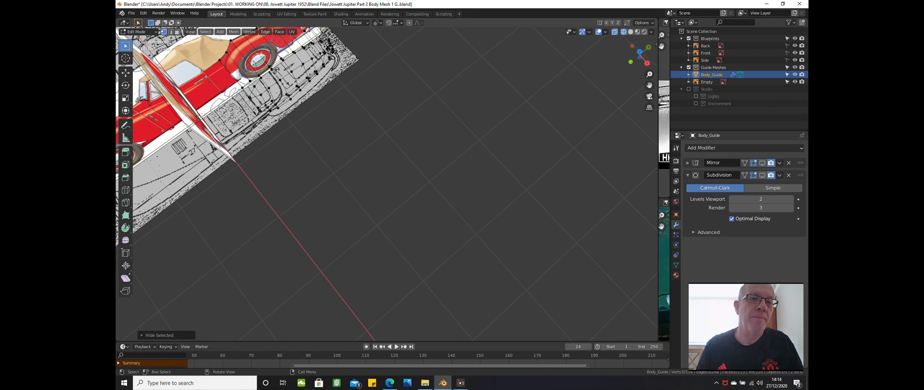
{"action": "key", "text": "alt+h"}
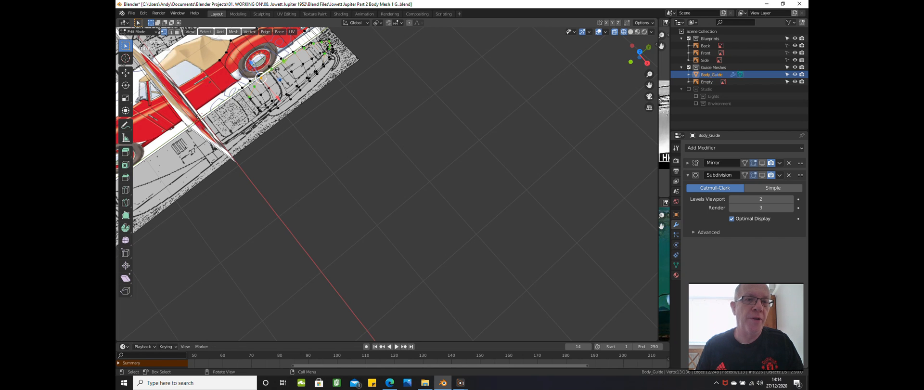
{"action": "middle_click_drag", "start_coordinate": [263, 76], "coordinate": [311, 85]}
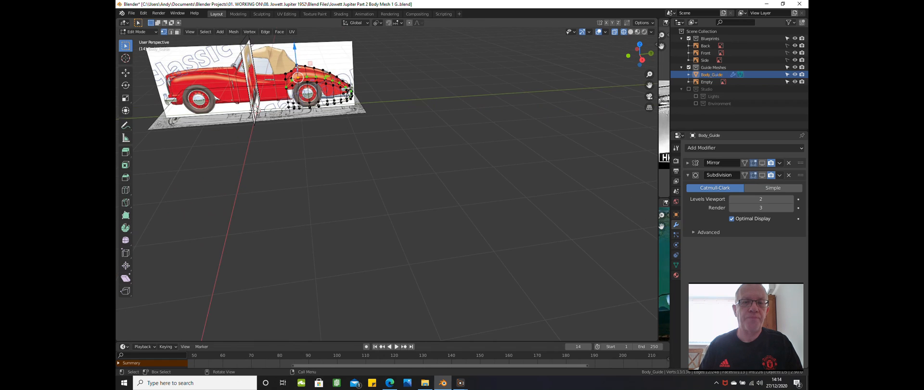
{"action": "scroll", "coordinate": [307, 85], "scroll_direction": "up", "scroll_amount": 1}
{"action": "scroll", "coordinate": [307, 85], "scroll_direction": "up", "scroll_amount": 2}
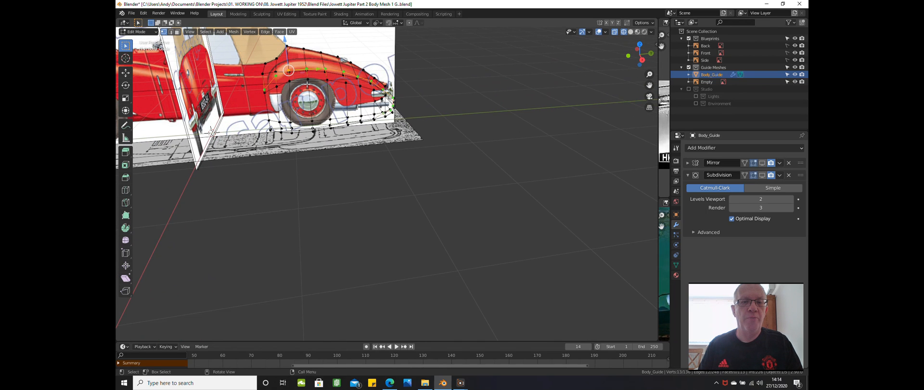
{"action": "scroll", "coordinate": [307, 85], "scroll_direction": "up", "scroll_amount": 1}
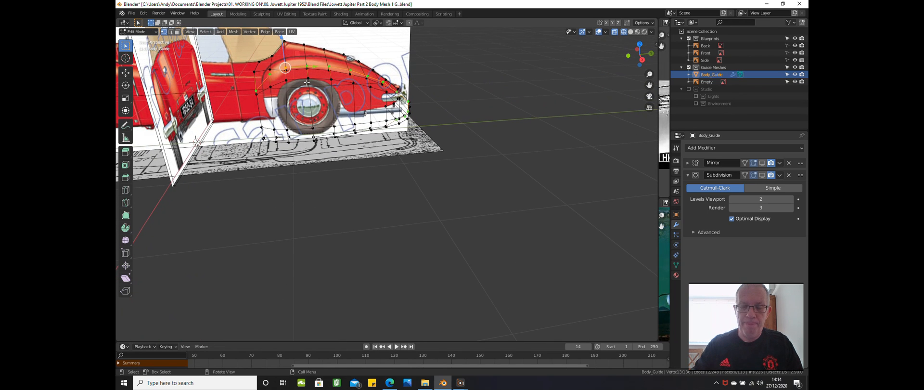
{"action": "key", "text": "KP_3"}
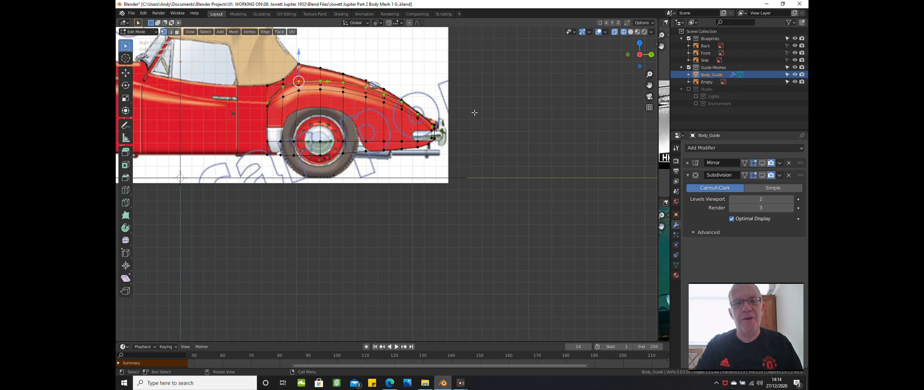
{"action": "key", "text": "ctrl+i"}
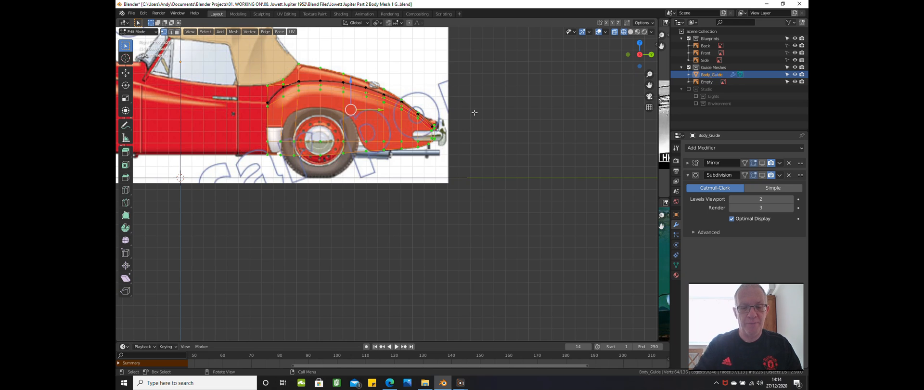
{"action": "key", "text": "h"}
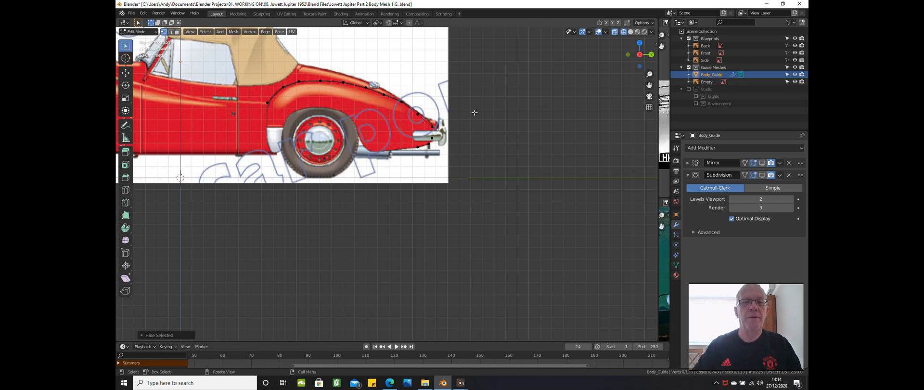
Shift the loop's foremost vertex slightly rearward along Y to follow the wing's front seam on the side blueprint.
{"action": "scroll", "coordinate": [475, 112], "scroll_direction": "up", "scroll_amount": 2}
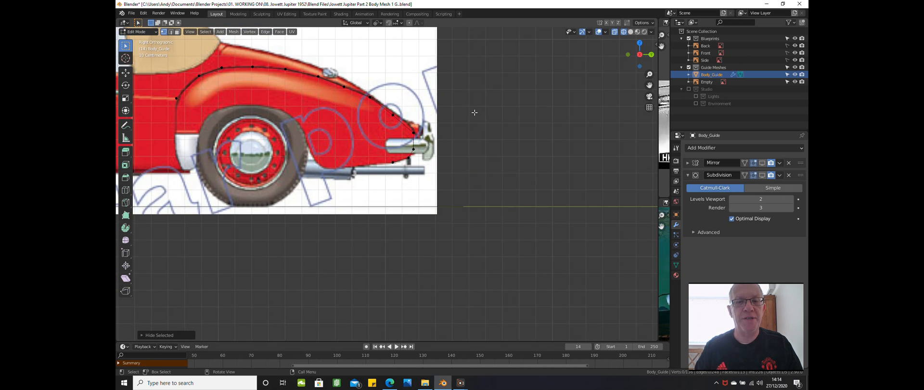
{"action": "scroll", "coordinate": [402, 115], "scroll_direction": "down", "scroll_amount": 1}
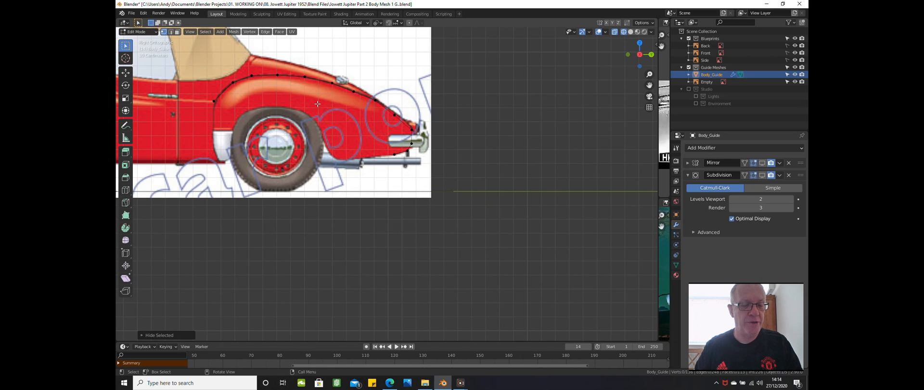
{"action": "scroll", "coordinate": [317, 104], "scroll_direction": "up", "scroll_amount": 2}
{"action": "scroll", "coordinate": [337, 123], "scroll_direction": "up", "scroll_amount": 3}
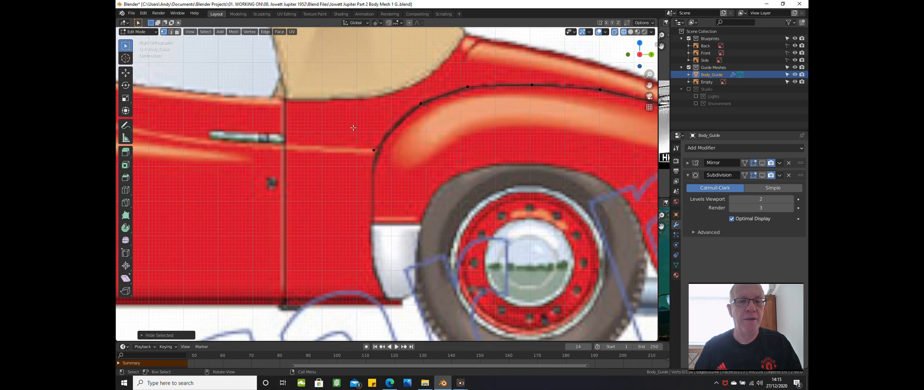
{"action": "left_click", "coordinate": [375, 149]}
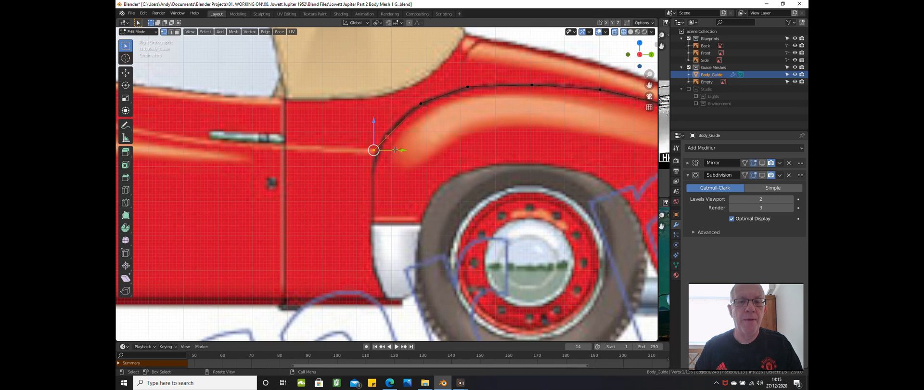
{"action": "key", "text": "g"}
{"action": "key", "text": "y"}
{"action": "left_click", "coordinate": [400, 152]}
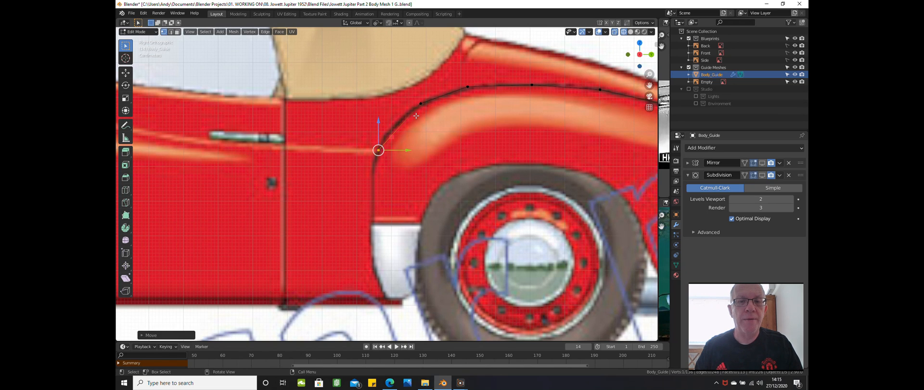
Lower the loop's third vertex from the front slightly along Z to follow the top of the wing seam.
{"action": "left_click", "coordinate": [428, 93]}
{"action": "middle_click_drag", "start_coordinate": [470, 78], "coordinate": [428, 92], "text": "shift"}
{"action": "left_click", "coordinate": [428, 94]}
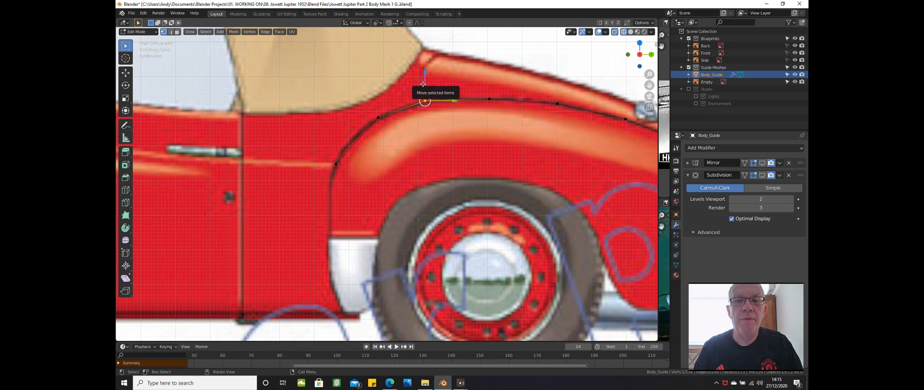
{"action": "left_click_drag", "start_coordinate": [423, 84], "coordinate": [423, 87]}
Raise the loop vertex just behind the chrome fitting slightly along Z to match the wing seam on the blueprint.
{"action": "scroll", "coordinate": [611, 160], "scroll_direction": "down", "scroll_amount": 1}
{"action": "middle_click_drag", "start_coordinate": [611, 161], "coordinate": [371, 162], "text": "shift"}
{"action": "scroll", "coordinate": [461, 141], "scroll_direction": "up", "scroll_amount": 2}
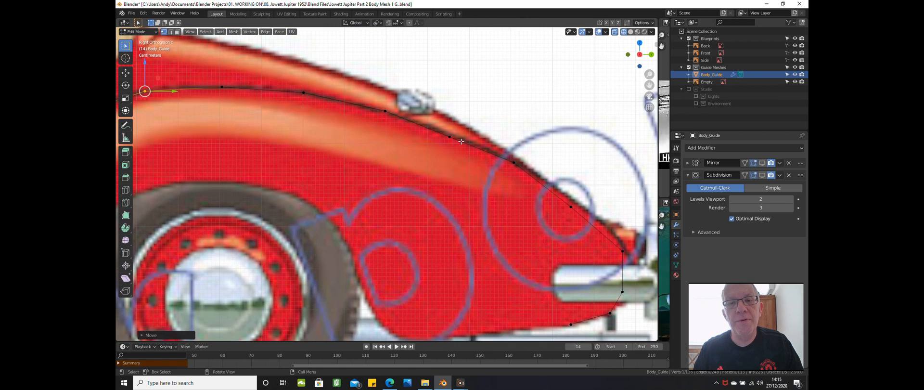
{"action": "left_click", "coordinate": [449, 137]}
{"action": "key", "text": "b"}
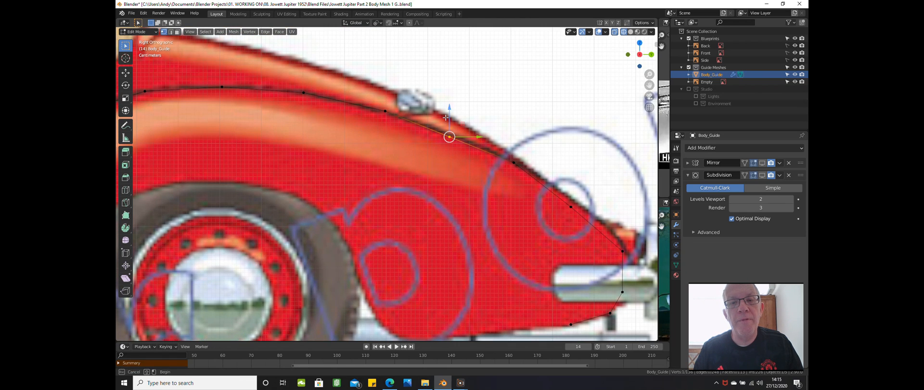
{"action": "left_click_drag", "start_coordinate": [447, 115], "coordinate": [451, 115]}
{"action": "left_click", "coordinate": [450, 135]}
{"action": "key", "text": "g"}
{"action": "key", "text": "z"}
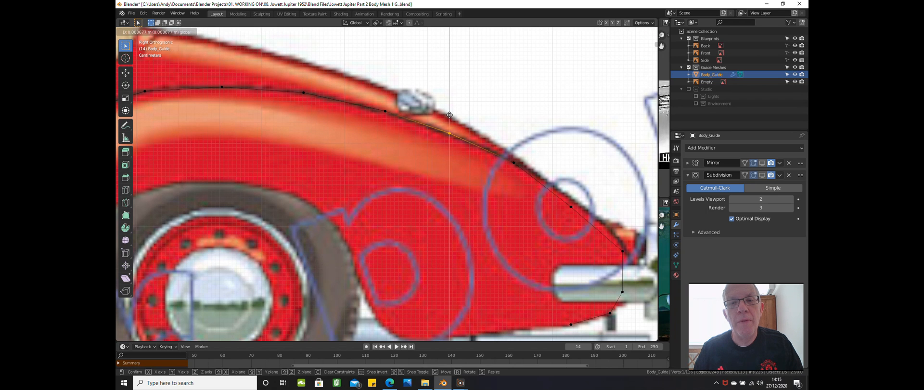
{"action": "left_click", "coordinate": [449, 115]}
Raise the loop vertex on the steep rear slope along Z onto the blueprint's body outline.
{"action": "middle_click_drag", "start_coordinate": [565, 158], "coordinate": [482, 133], "text": "shift"}
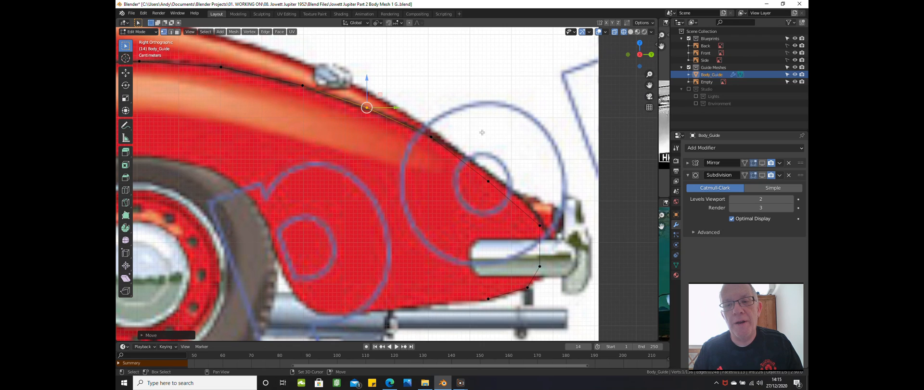
{"action": "key", "text": "alt+a"}
{"action": "left_click", "coordinate": [486, 181]}
{"action": "key", "text": "g"}
{"action": "key", "text": "z"}
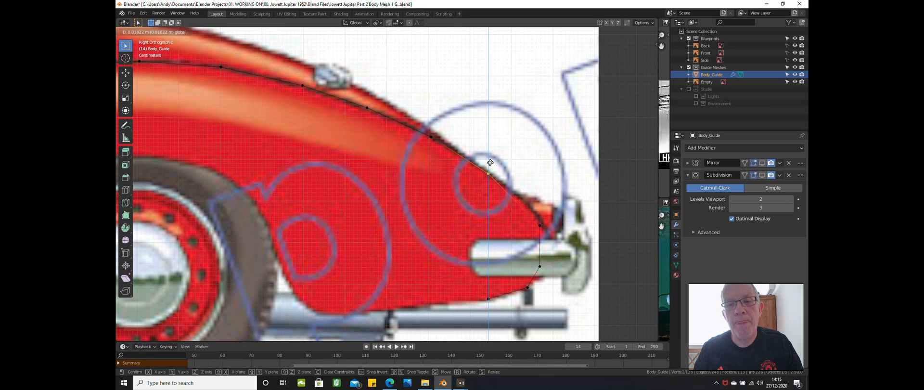
{"action": "left_click", "coordinate": [490, 163]}
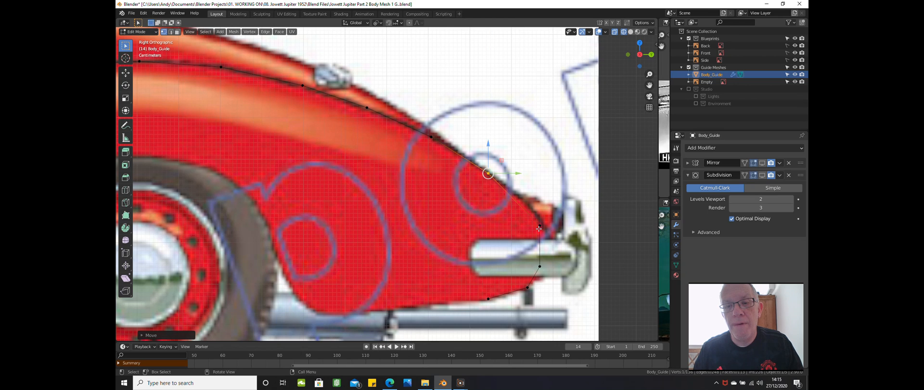
Raise the upper vertex of the loop's rear vertical edge slightly along Z, just above the bumper.
{"action": "left_click", "coordinate": [539, 226]}
{"action": "key", "text": "g"}
{"action": "key", "text": "z"}
{"action": "left_click", "coordinate": [537, 204]}
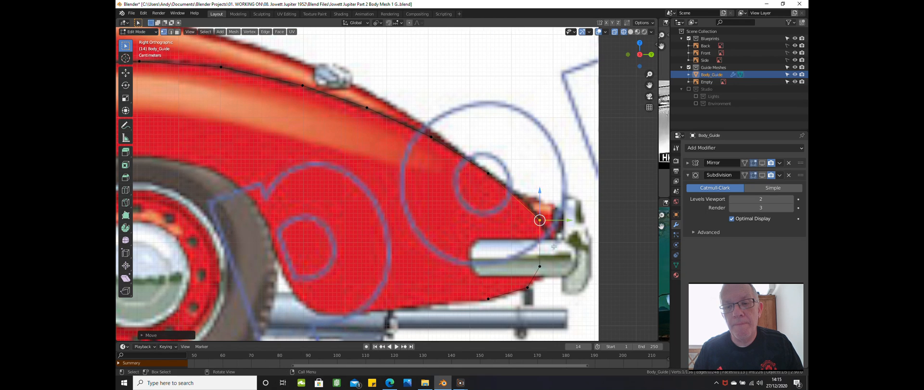
{"action": "scroll", "coordinate": [548, 250], "scroll_direction": "down", "scroll_amount": 1}
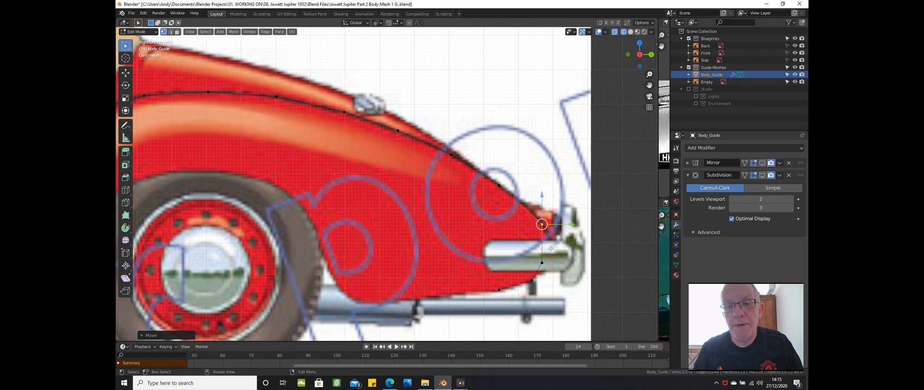
{"action": "scroll", "coordinate": [549, 239], "scroll_direction": "up", "scroll_amount": 1}
{"action": "middle_click_drag", "start_coordinate": [549, 239], "coordinate": [544, 191], "text": "shift"}
{"action": "scroll", "coordinate": [544, 191], "scroll_direction": "up", "scroll_amount": 1}
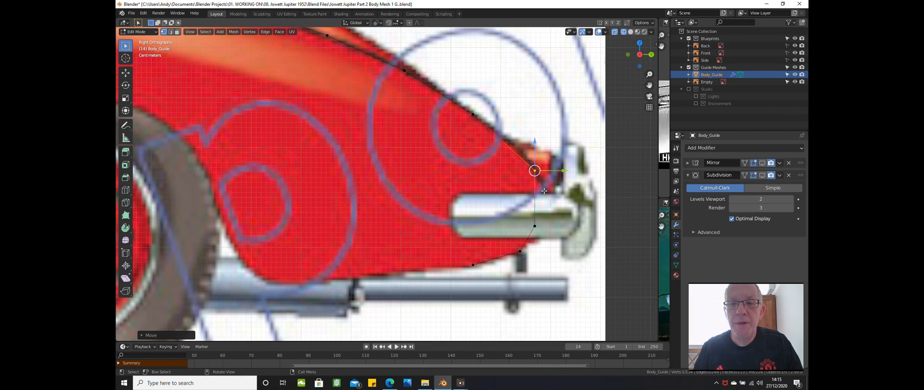
{"action": "scroll", "coordinate": [544, 191], "scroll_direction": "down", "scroll_amount": 1}
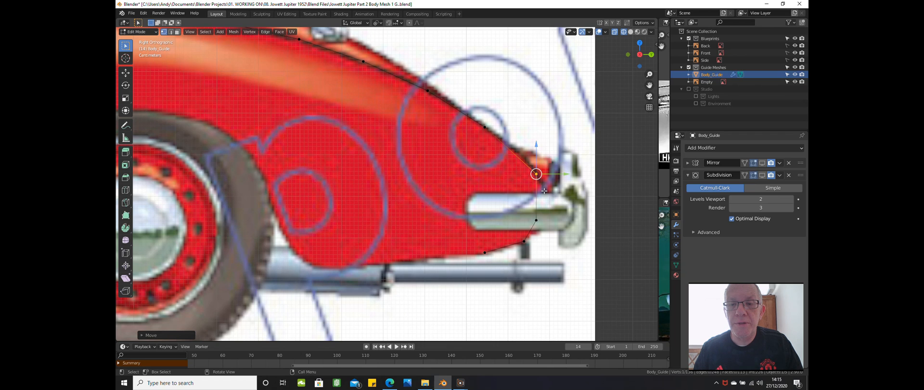
{"action": "scroll", "coordinate": [544, 191], "scroll_direction": "up", "scroll_amount": 1}
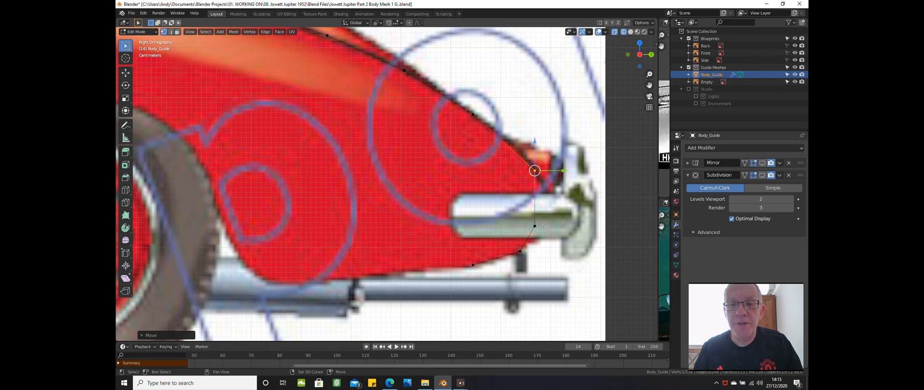
{"action": "left_click", "coordinate": [536, 226]}
{"action": "key", "text": "b"}
{"action": "left_click_drag", "start_coordinate": [558, 223], "coordinate": [527, 163]}
{"action": "key", "text": "b"}
{"action": "key", "text": "b"}
{"action": "left_click_drag", "start_coordinate": [571, 231], "coordinate": [567, 227]}
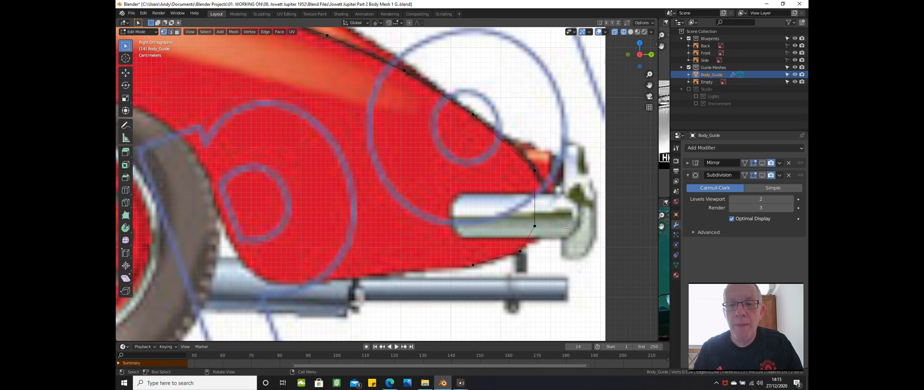
Move both vertices of the loop's rear vertical edge about 0.019 m rearward along Y to meet the blueprint's body outline.
{"action": "left_click", "coordinate": [544, 171]}
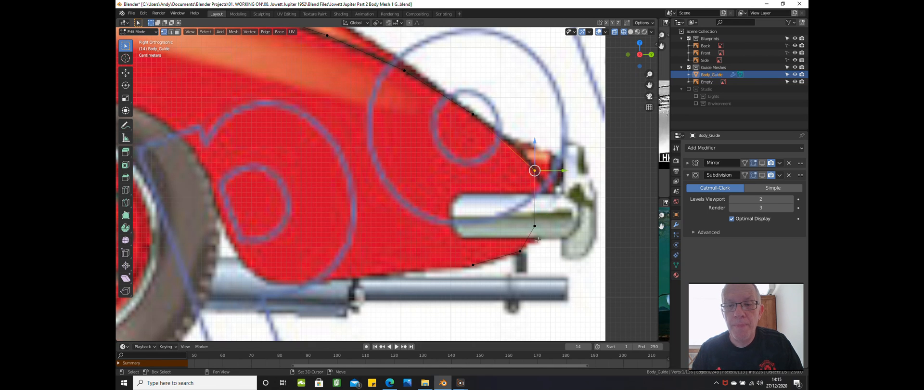
{"action": "left_click", "coordinate": [536, 226], "text": "shift"}
{"action": "middle_click_drag", "start_coordinate": [558, 232], "coordinate": [473, 157], "text": "shift"}
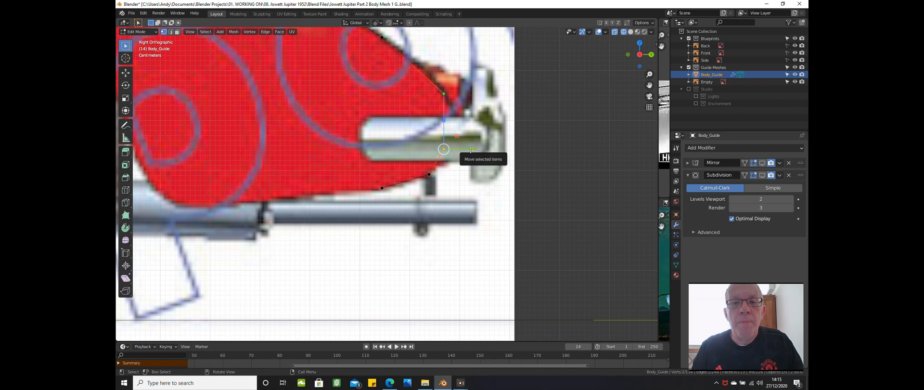
{"action": "key", "text": "g"}
{"action": "key", "text": "y"}
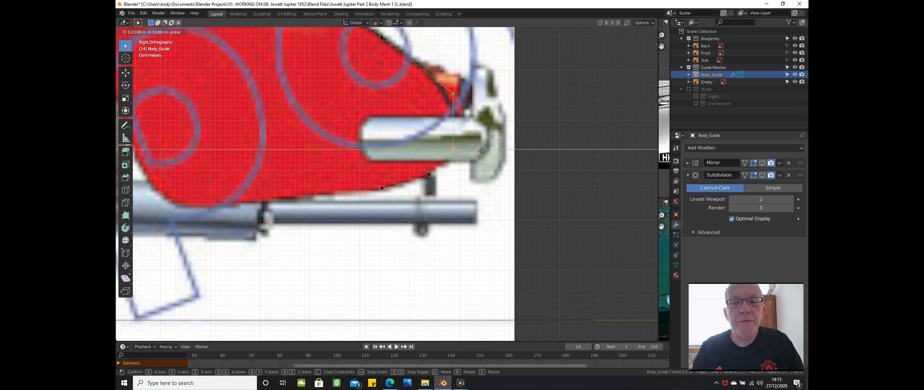
{"action": "left_click", "coordinate": [483, 150]}
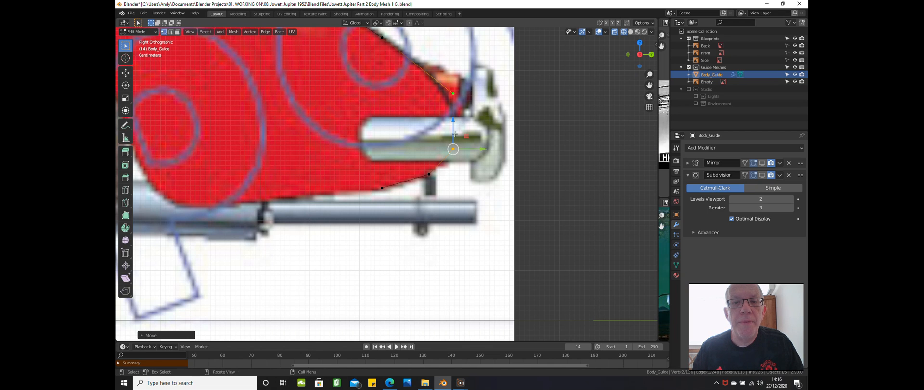
Lower the upper vertex of the rear vertical edge along Z to just above the bumper.
{"action": "left_click", "coordinate": [456, 90]}
{"action": "key", "text": "g"}
{"action": "key", "text": "z"}
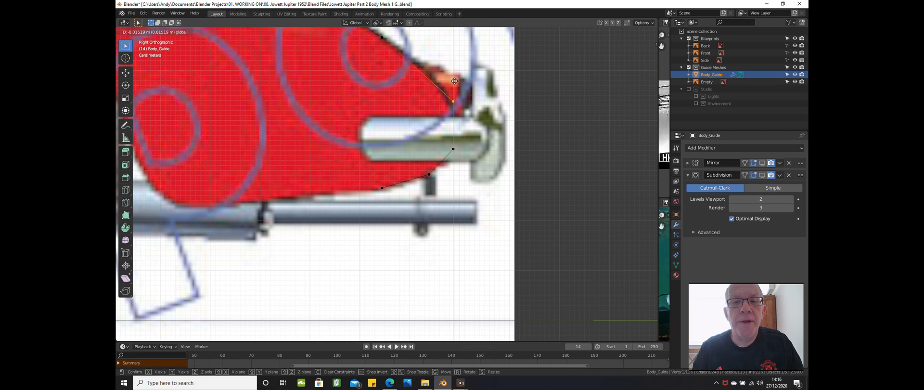
{"action": "left_click", "coordinate": [452, 98]}
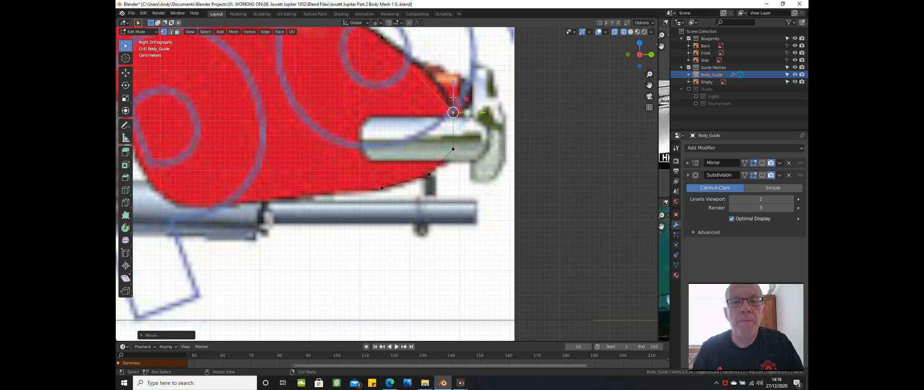
Raise the lower vertex of the rear vertical edge slightly along Z and lower its upper vertex about 0.012 m.
{"action": "left_click", "coordinate": [453, 151]}
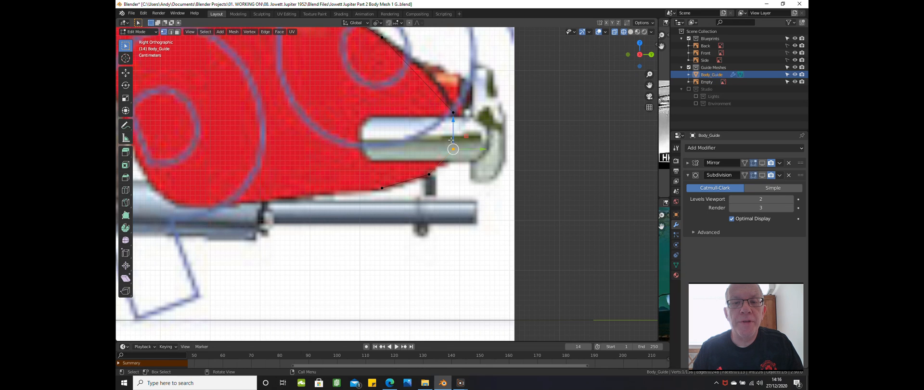
{"action": "left_click_drag", "start_coordinate": [453, 135], "coordinate": [454, 125]}
{"action": "left_click", "coordinate": [454, 106]}
{"action": "key", "text": "g"}
{"action": "key", "text": "z"}
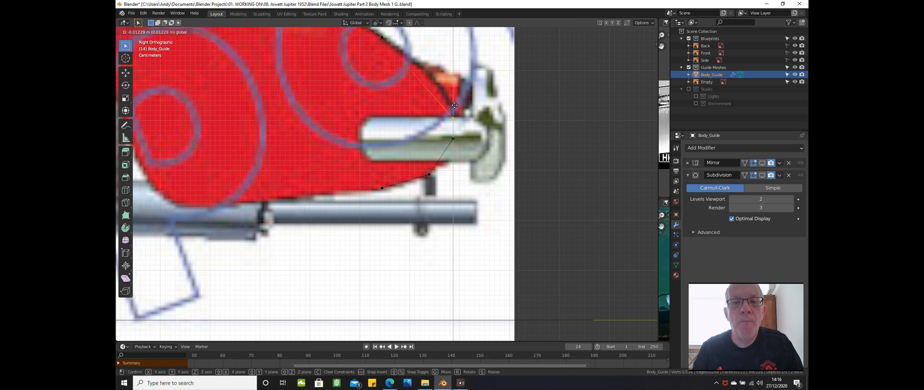
{"action": "left_click", "coordinate": [454, 104]}
{"action": "scroll", "coordinate": [459, 145], "scroll_direction": "down", "scroll_amount": 1}
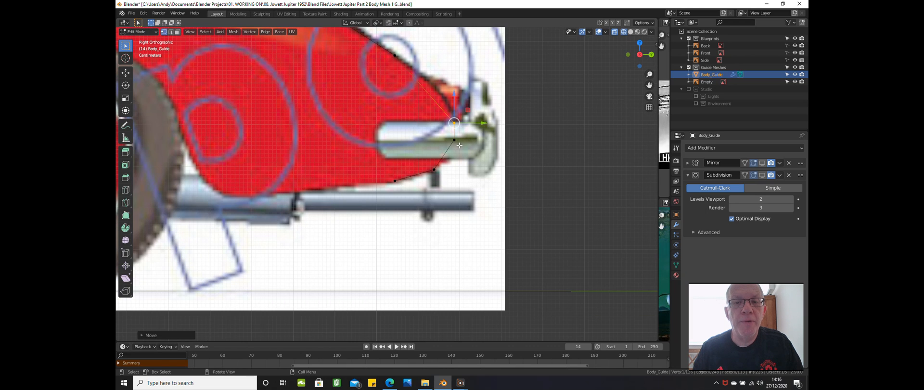
Select the whole edge loop and, in back view, move it about 0.15 m outward along X onto the wing seam.
{"action": "scroll", "coordinate": [447, 97], "scroll_direction": "up", "scroll_amount": 1}
{"action": "scroll", "coordinate": [420, 78], "scroll_direction": "down", "scroll_amount": 1}
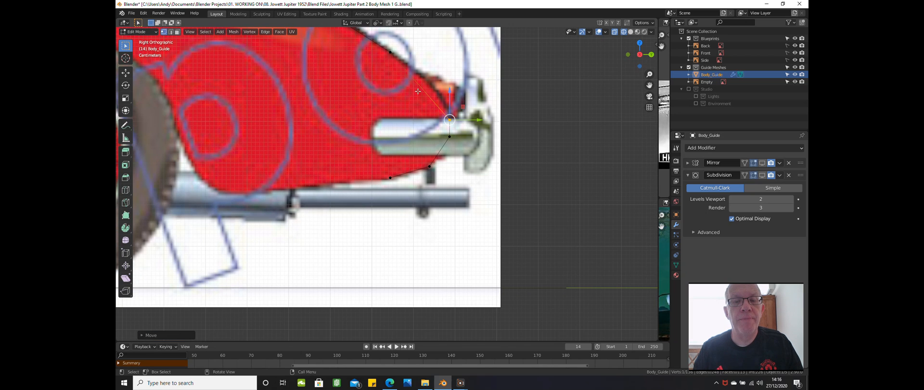
{"action": "middle_click_drag", "start_coordinate": [433, 111], "coordinate": [465, 169], "text": "shift"}
{"action": "scroll", "coordinate": [466, 169], "scroll_direction": "down", "scroll_amount": 1}
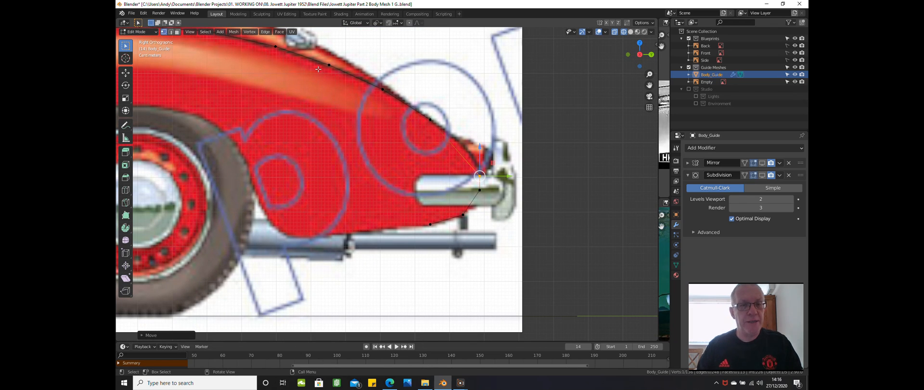
{"action": "left_click", "coordinate": [421, 63]}
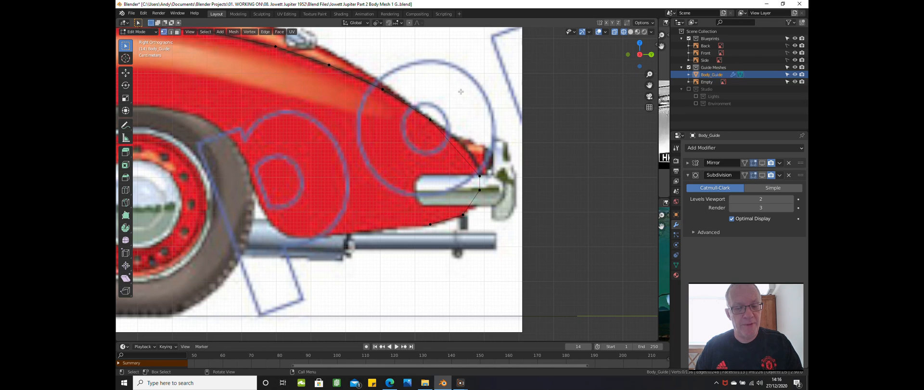
{"action": "key", "text": "a"}
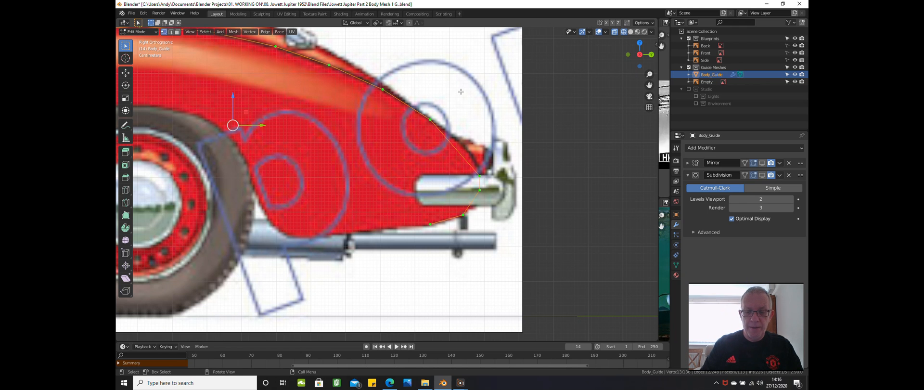
{"action": "key", "text": "ctrl+KP_1"}
{"action": "middle_click_drag", "start_coordinate": [463, 95], "coordinate": [513, 182], "text": "shift"}
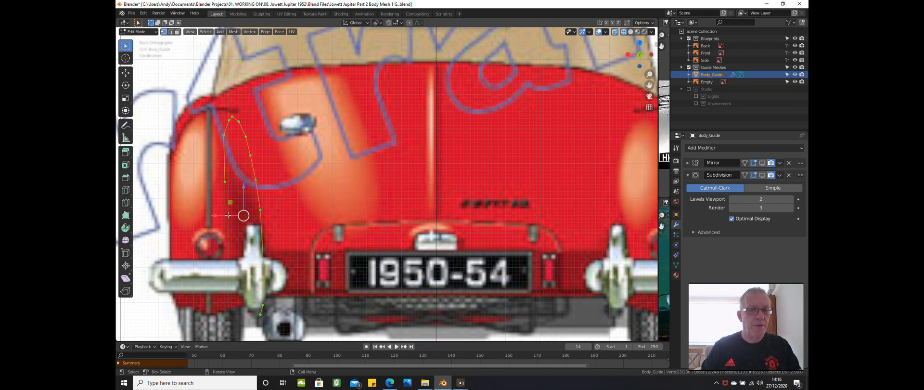
{"action": "middle_click_drag", "start_coordinate": [348, 181], "coordinate": [410, 129], "text": "shift"}
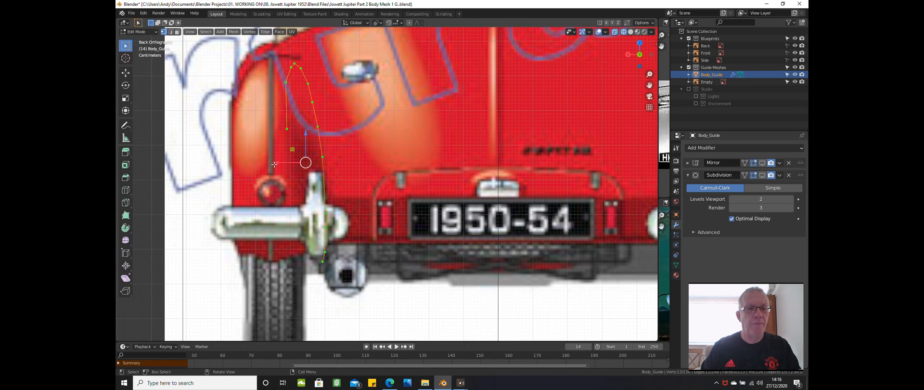
{"action": "key", "text": "g"}
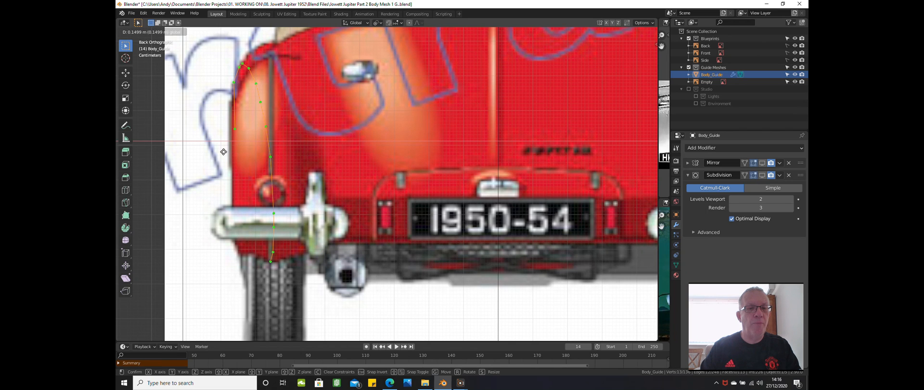
{"action": "left_click", "coordinate": [223, 151]}
Shift the vertex behind the bumper and the one beneath it slightly along X to line up with the wing seam.
{"action": "scroll", "coordinate": [250, 156], "scroll_direction": "up", "scroll_amount": 2}
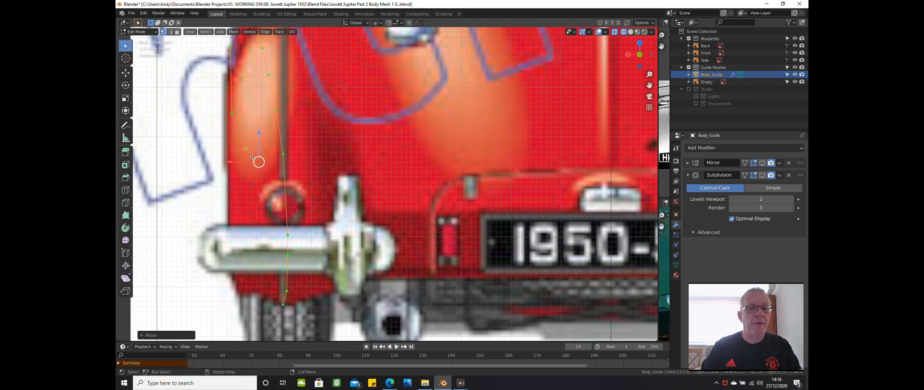
{"action": "left_click", "coordinate": [288, 256]}
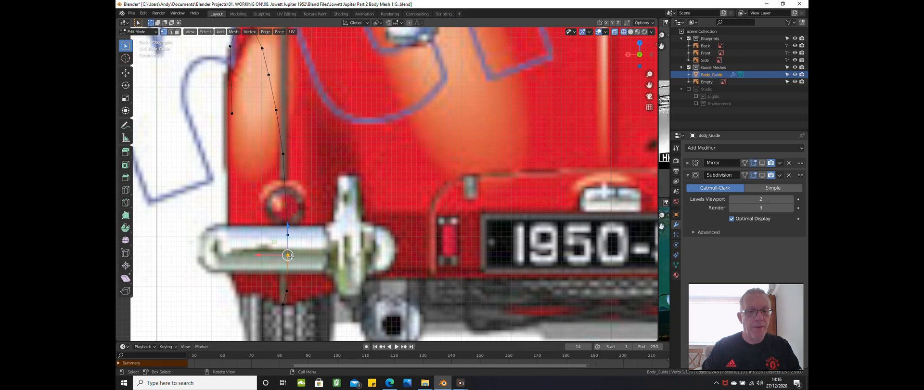
{"action": "left_click", "coordinate": [295, 291]}
{"action": "left_click_drag", "start_coordinate": [269, 288], "coordinate": [265, 286]}
{"action": "left_click", "coordinate": [289, 255]}
{"action": "left_click_drag", "start_coordinate": [280, 252], "coordinate": [274, 251]}
{"action": "left_click", "coordinate": [281, 291]}
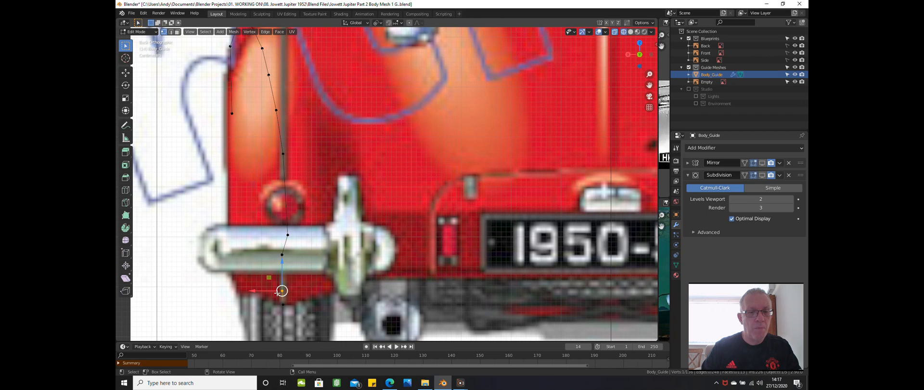
{"action": "left_click_drag", "start_coordinate": [281, 290], "coordinate": [279, 293]}
{"action": "left_click", "coordinate": [282, 291]}
Fine-tune the vertex in the middle of the bumper along X so it sits on the wing seam.
{"action": "left_click", "coordinate": [271, 252]}
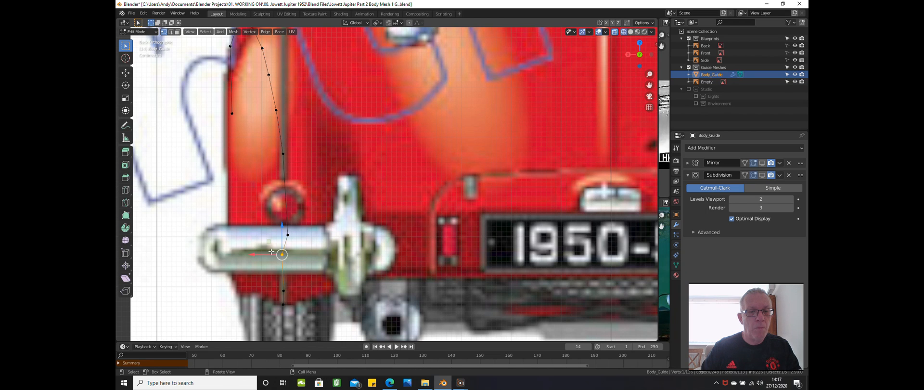
{"action": "scroll", "coordinate": [269, 252], "scroll_direction": "up", "scroll_amount": 1}
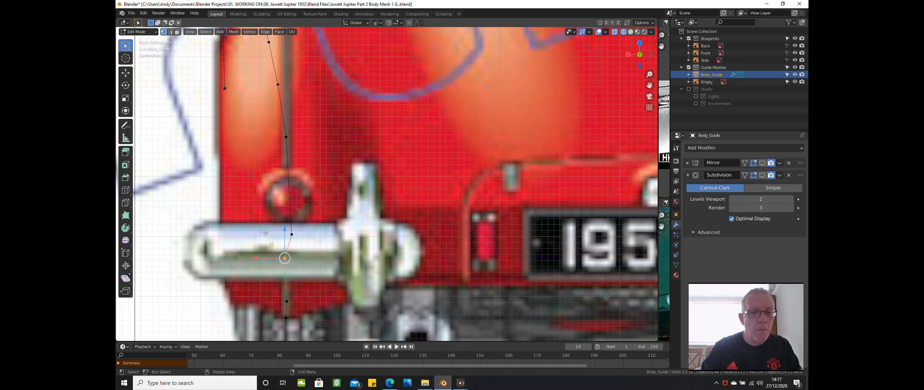
{"action": "key", "text": "g"}
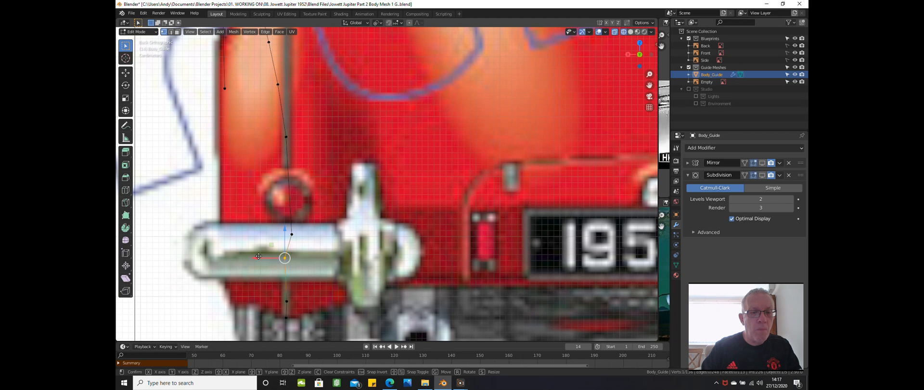
{"action": "key", "text": "x"}
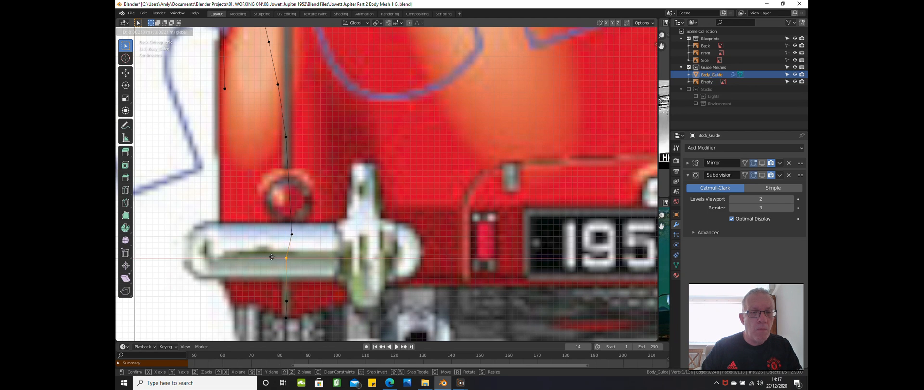
{"action": "left_click", "coordinate": [275, 257]}
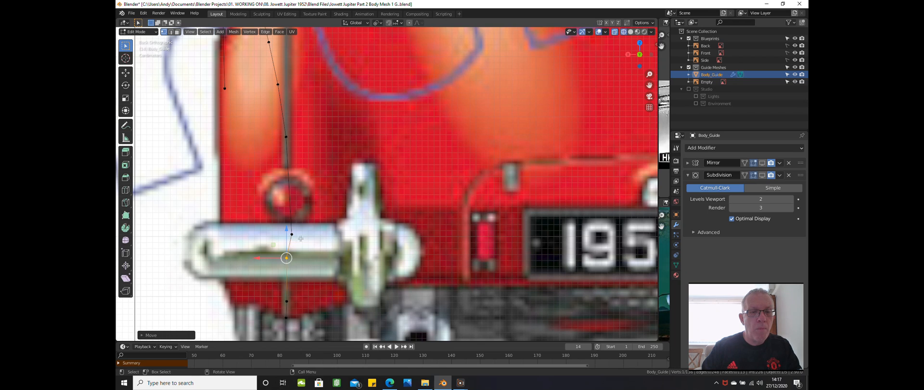
Move the vertex near the bumper's upper edge outward along X into line with the vertices below it.
{"action": "left_click", "coordinate": [298, 238]}
{"action": "key", "text": "g"}
{"action": "key", "text": "x"}
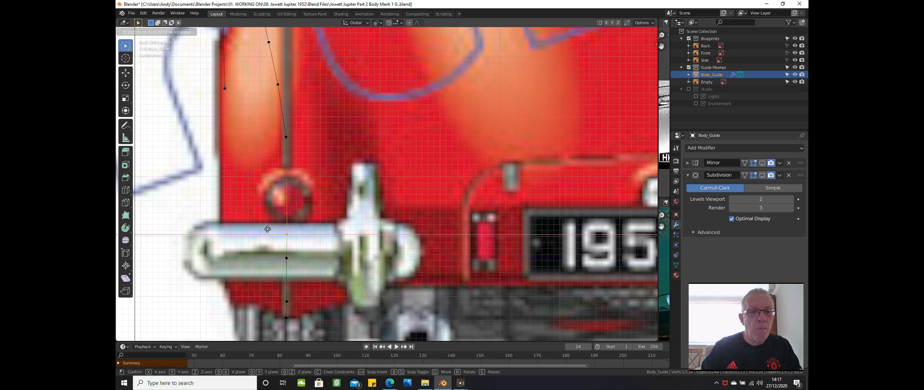
{"action": "left_click", "coordinate": [267, 229]}
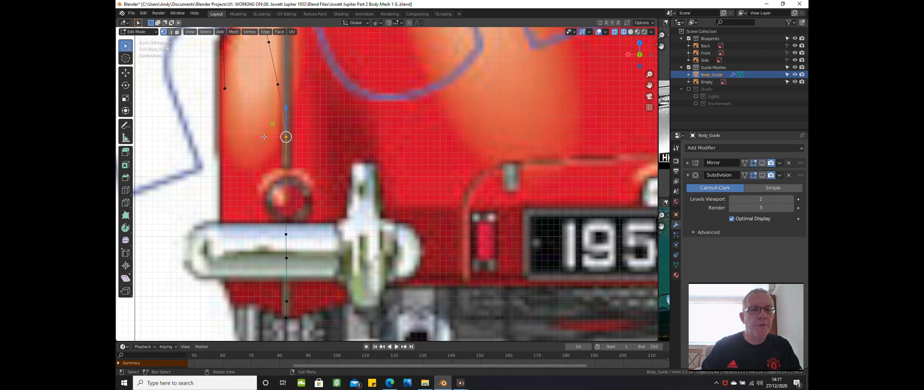
Nudge the vertex just above the round tail lamp along X onto the centre of the wing seam.
{"action": "scroll", "coordinate": [264, 136], "scroll_direction": "up", "scroll_amount": 1}
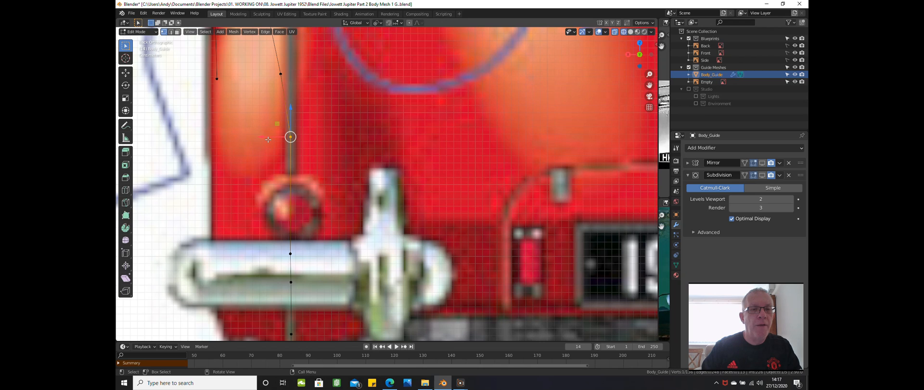
{"action": "key", "text": "g"}
{"action": "key", "text": "x"}
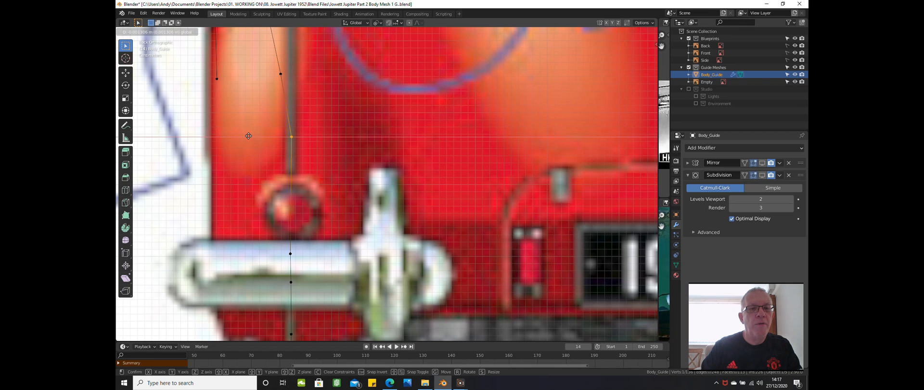
{"action": "left_click", "coordinate": [247, 136]}
Move the next two loop vertices up from the one above the round tail lamp along X onto the wing seam.
{"action": "middle_click_drag", "start_coordinate": [285, 99], "coordinate": [297, 210], "text": "shift"}
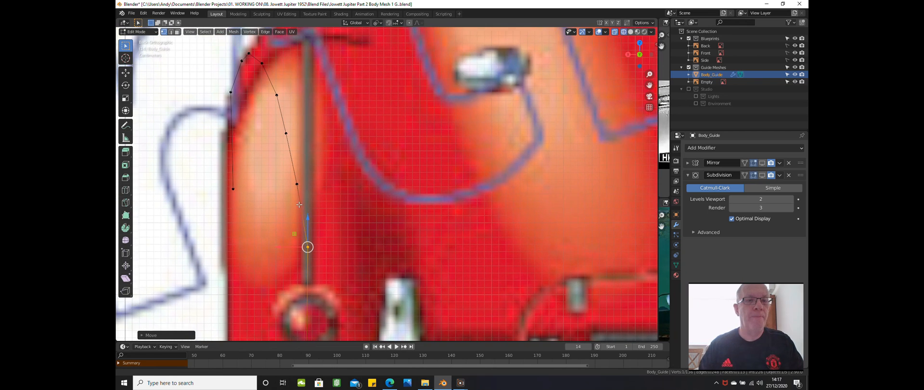
{"action": "left_click", "coordinate": [295, 183]}
{"action": "key", "text": "g"}
{"action": "key", "text": "x"}
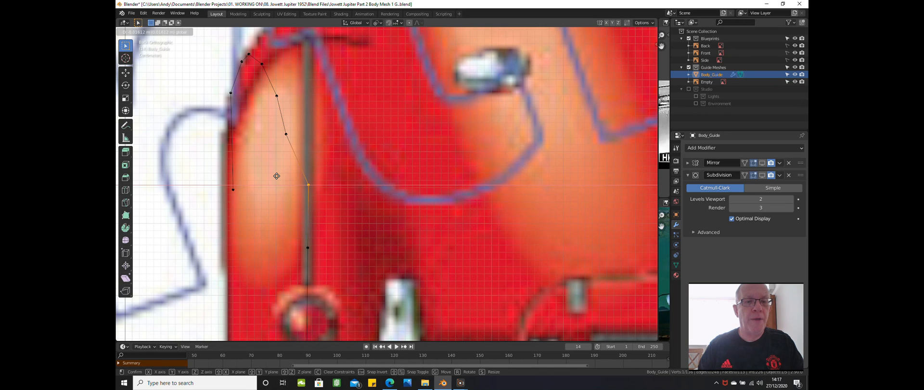
{"action": "left_click", "coordinate": [277, 176]}
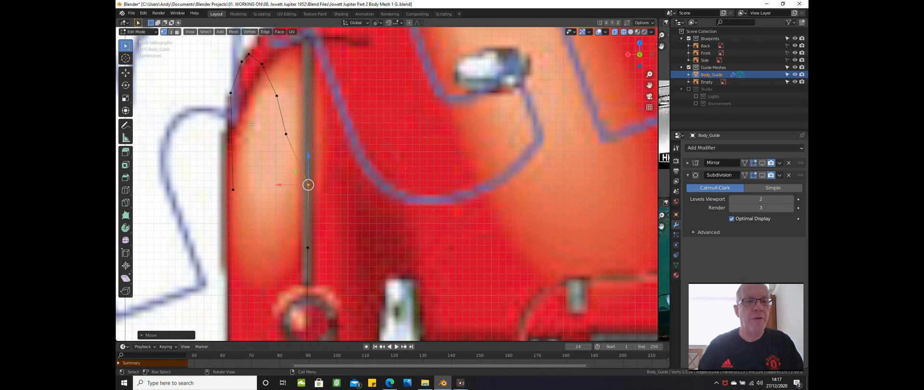
{"action": "left_click", "coordinate": [282, 130]}
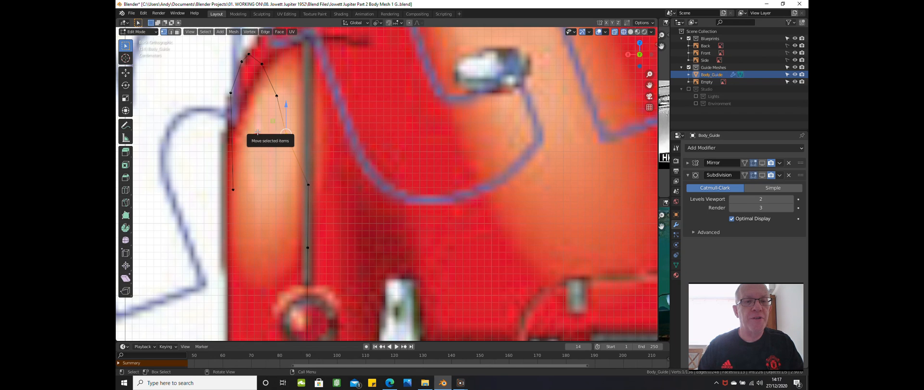
{"action": "key", "text": "g"}
{"action": "key", "text": "x"}
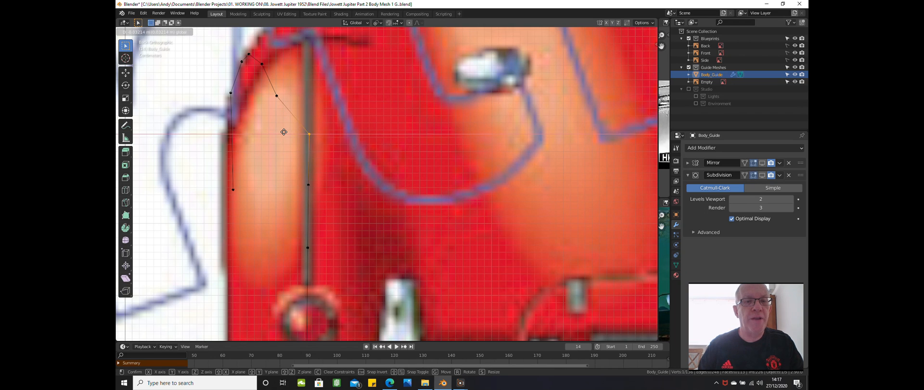
{"action": "left_click", "coordinate": [270, 131]}
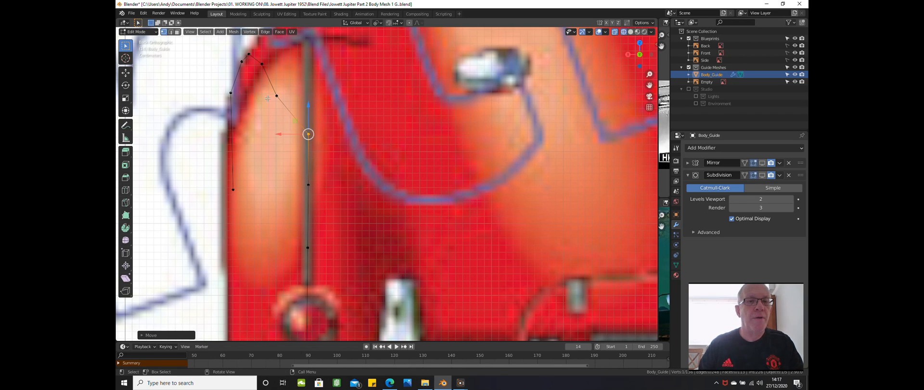
Shift the two loop vertices on the upper inner curve of the wing along X into line with the seam.
{"action": "left_click", "coordinate": [268, 98]}
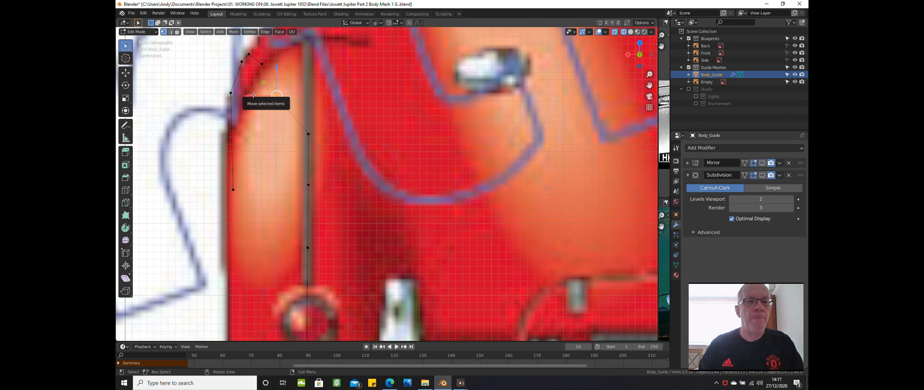
{"action": "key", "text": "g"}
{"action": "key", "text": "x"}
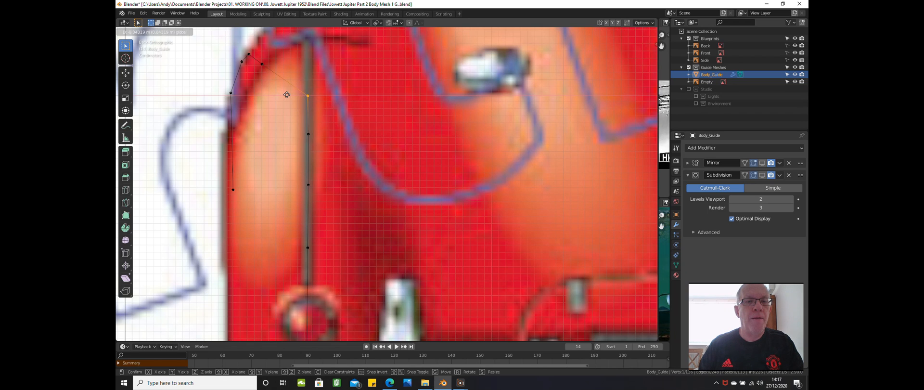
{"action": "left_click", "coordinate": [286, 95]}
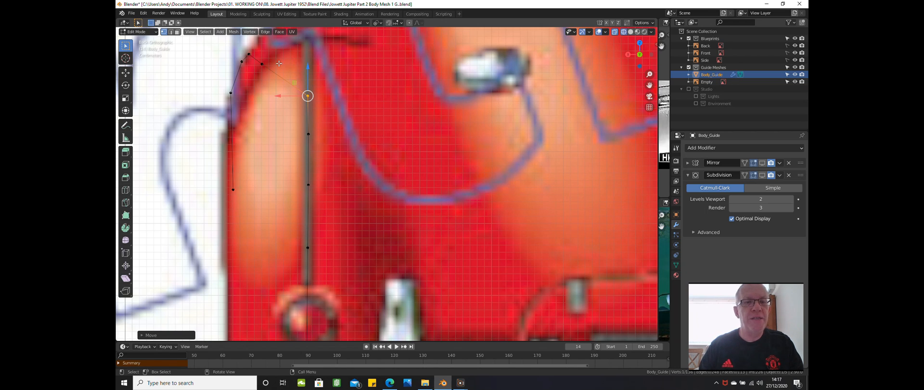
{"action": "scroll", "coordinate": [327, 83], "scroll_direction": "up", "scroll_amount": 3, "text": "shift"}
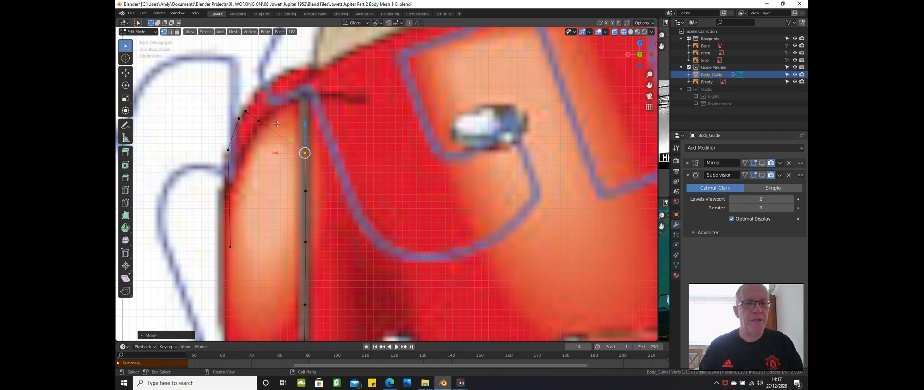
{"action": "left_click", "coordinate": [260, 121]}
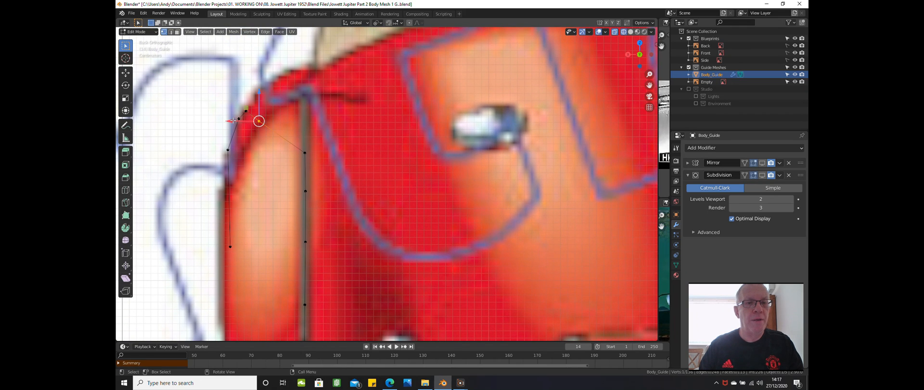
{"action": "key", "text": "g"}
{"action": "key", "text": "x"}
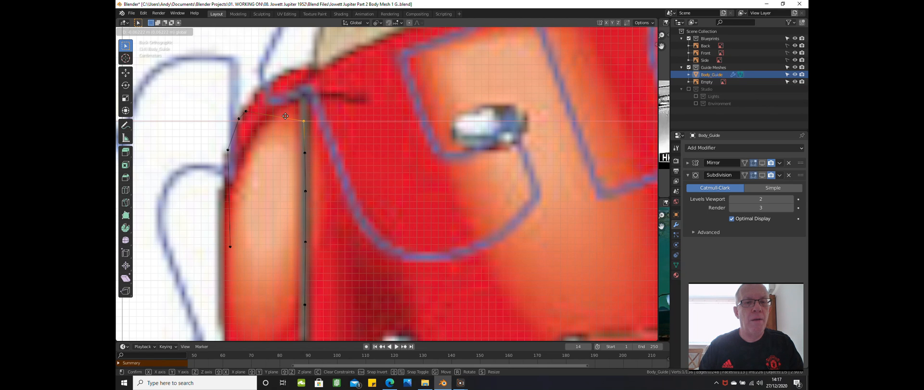
{"action": "left_click", "coordinate": [287, 116]}
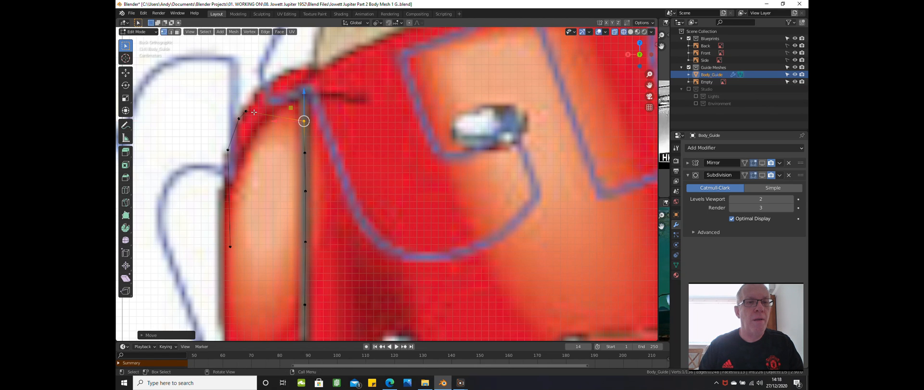
Move the loop's topmost vertex and its neighbour on the outer side along X onto the wing seam.
{"action": "left_click", "coordinate": [246, 112]}
{"action": "key", "text": "g"}
{"action": "key", "text": "x"}
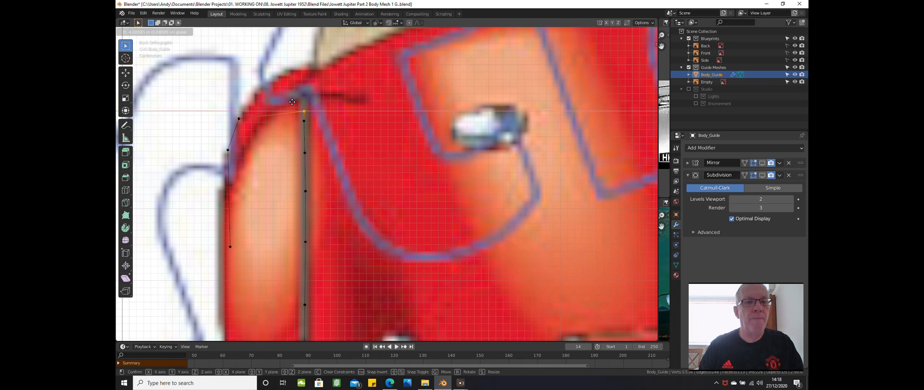
{"action": "left_click", "coordinate": [292, 101]}
{"action": "left_click", "coordinate": [240, 118]}
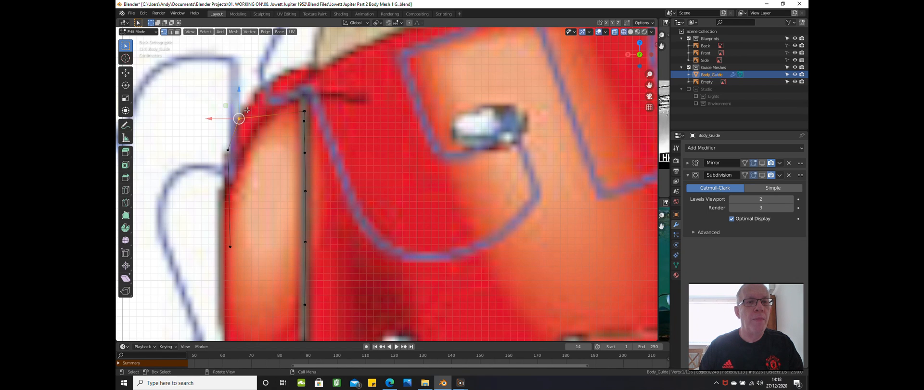
{"action": "key", "text": "g"}
{"action": "key", "text": "x"}
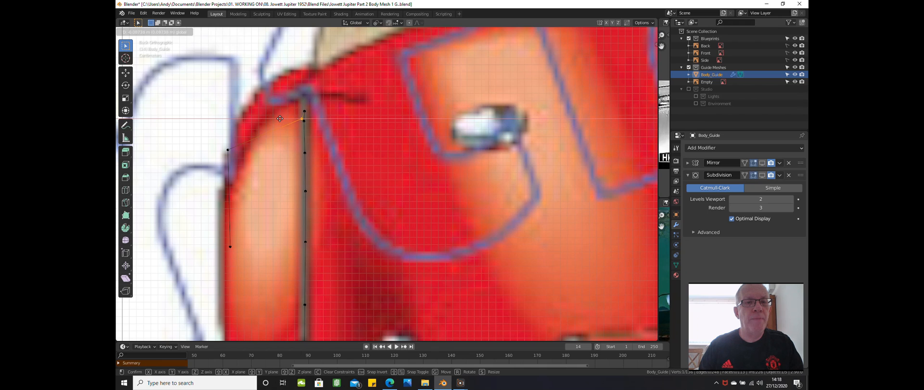
{"action": "left_click", "coordinate": [279, 118]}
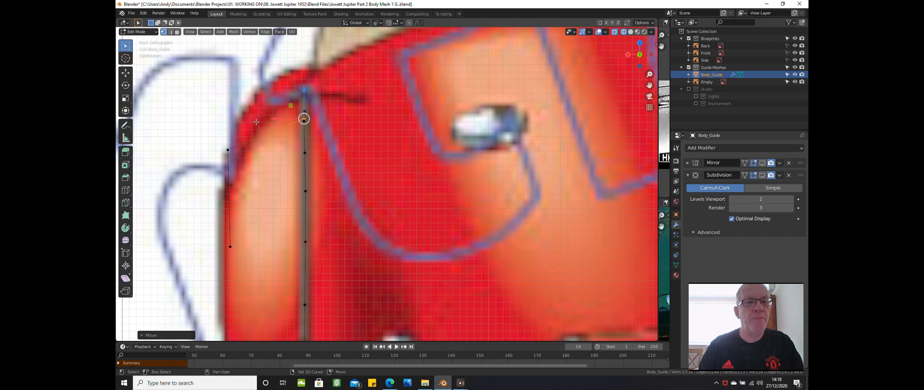
Move the last two loop vertices at the wing's outer edge along X onto the seam.
{"action": "left_click", "coordinate": [228, 150]}
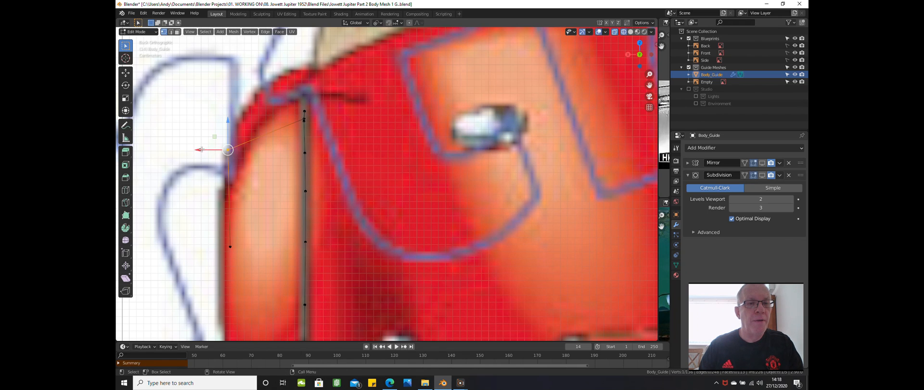
{"action": "key", "text": "g"}
{"action": "key", "text": "x"}
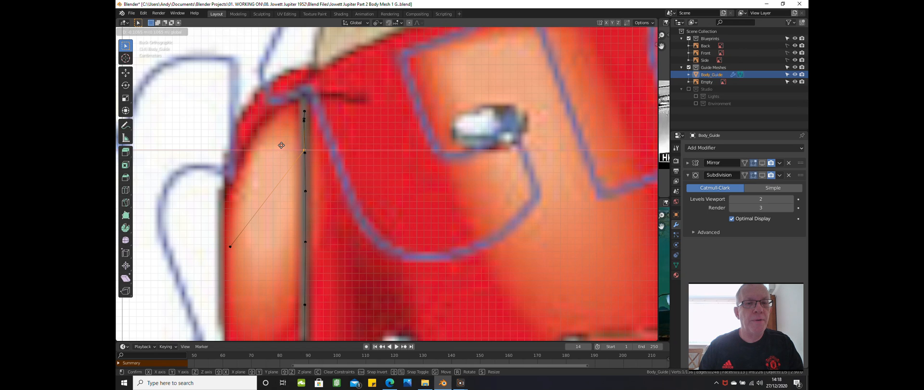
{"action": "left_click", "coordinate": [243, 177]}
{"action": "left_click", "coordinate": [229, 247]}
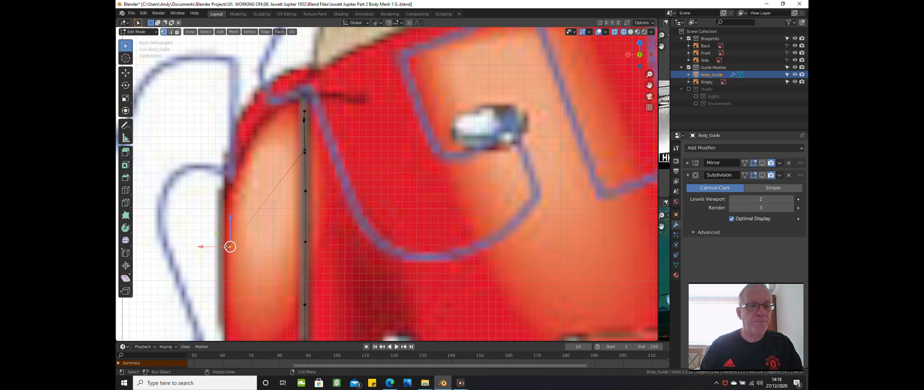
{"action": "key", "text": "g"}
{"action": "key", "text": "x"}
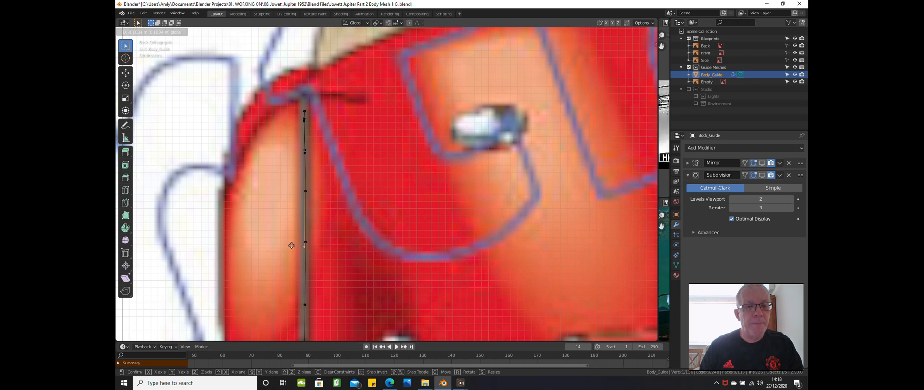
{"action": "left_click", "coordinate": [291, 245]}
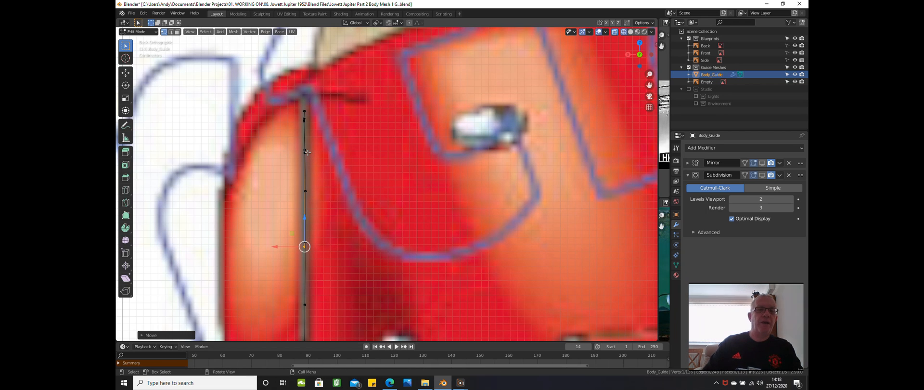
Check the straightened seam loop against the side and back blueprints.
{"action": "scroll", "coordinate": [307, 152], "scroll_direction": "down", "scroll_amount": 2}
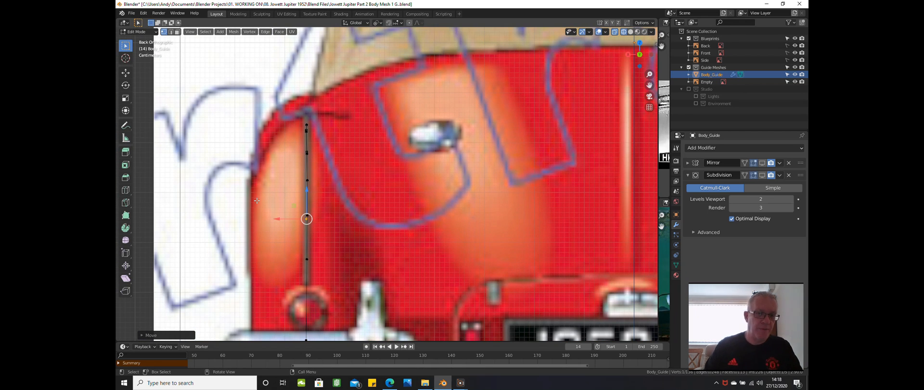
{"action": "middle_click_drag", "start_coordinate": [313, 212], "coordinate": [373, 223]}
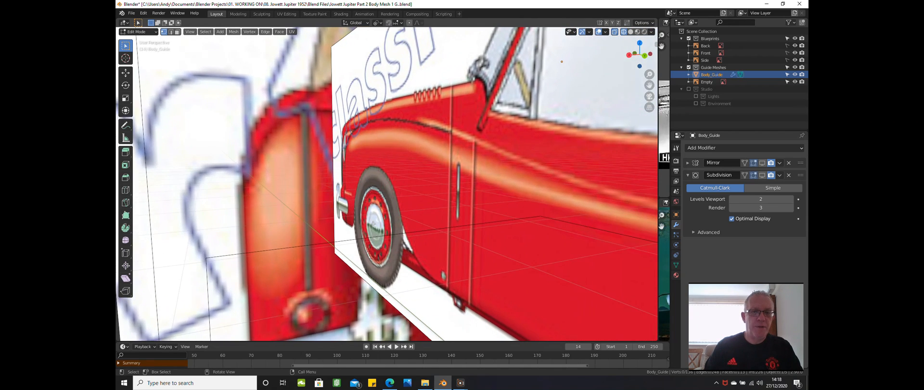
{"action": "key", "text": "KP_3"}
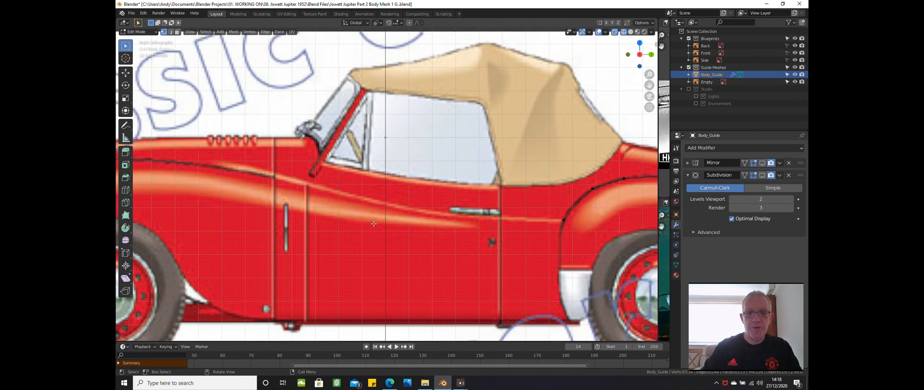
{"action": "middle_click_drag", "start_coordinate": [373, 223], "coordinate": [202, 168], "text": "shift"}
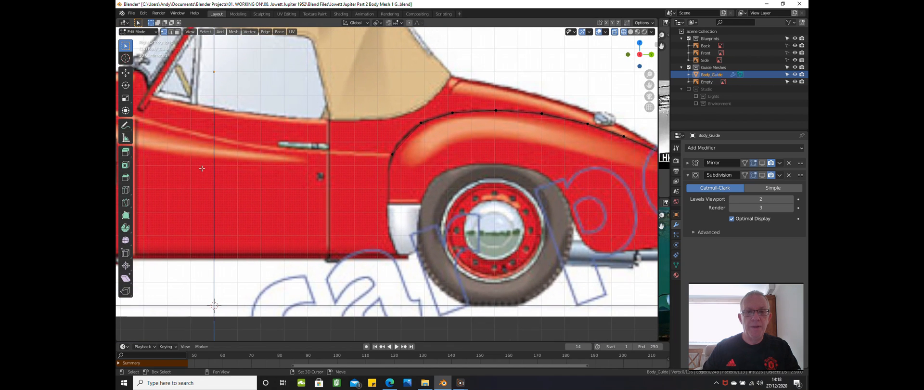
{"action": "scroll", "coordinate": [267, 192], "scroll_direction": "down", "scroll_amount": 2}
{"action": "middle_click_drag", "start_coordinate": [267, 199], "coordinate": [220, 201], "text": "shift"}
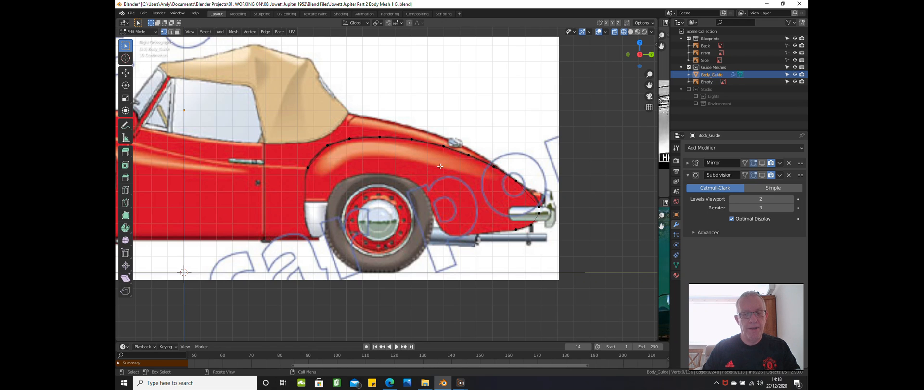
{"action": "key", "text": "ctrl+KP_1"}
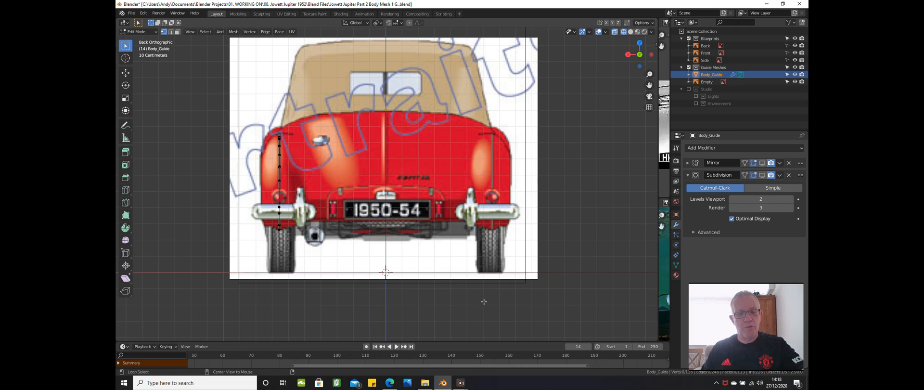
Reveal all hidden geometry and hide the part of the body mesh ahead of the rear wing in side view.
{"action": "key", "text": "alt+h"}
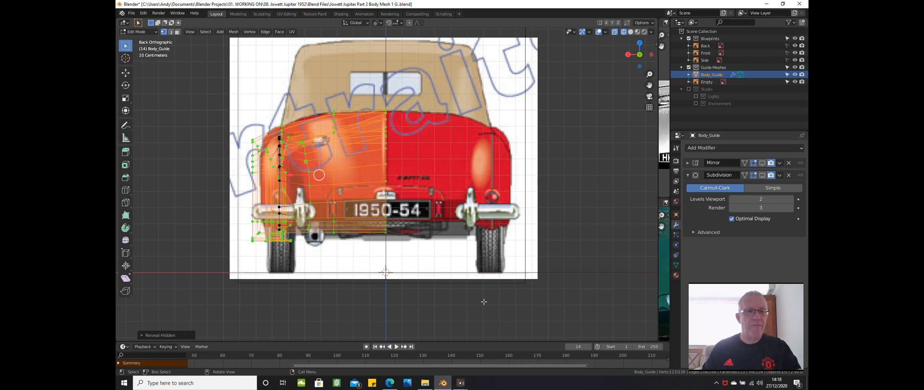
{"action": "left_click", "coordinate": [307, 323]}
{"action": "key", "text": "KP_3"}
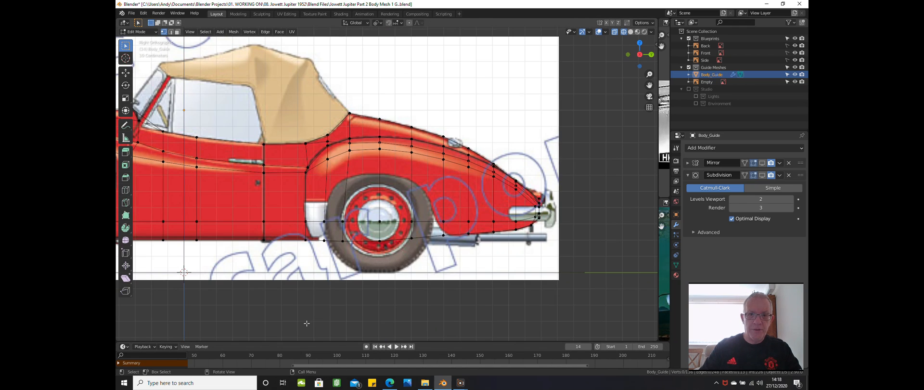
{"action": "scroll", "coordinate": [306, 323], "scroll_direction": "down", "scroll_amount": 3}
{"action": "middle_click_drag", "start_coordinate": [319, 309], "coordinate": [485, 260], "text": "shift"}
{"action": "key", "text": "b"}
{"action": "left_click_drag", "start_coordinate": [159, 117], "coordinate": [467, 317]}
{"action": "key", "text": "h"}
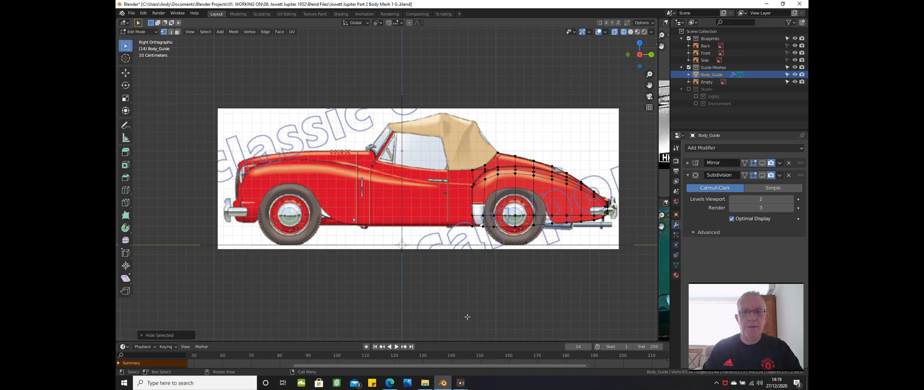
Select the edge loop running along the rear wing below the seam and enlarge the reference photo area beside the viewport.
{"action": "scroll", "coordinate": [466, 317], "scroll_direction": "up", "scroll_amount": 1}
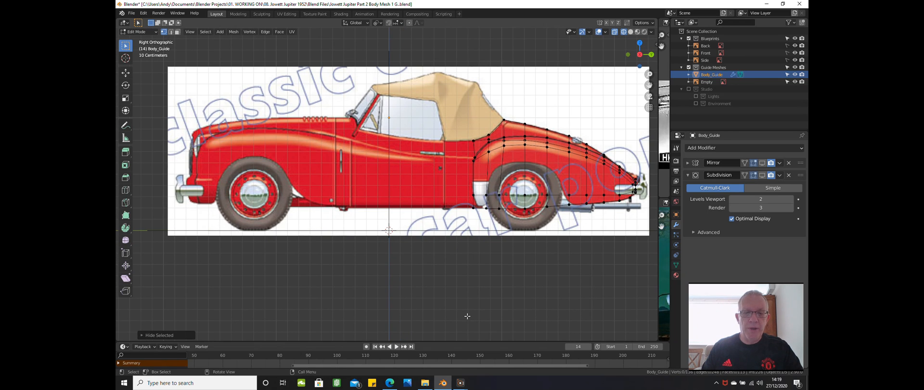
{"action": "middle_click_drag", "start_coordinate": [467, 316], "coordinate": [326, 28], "text": "shift"}
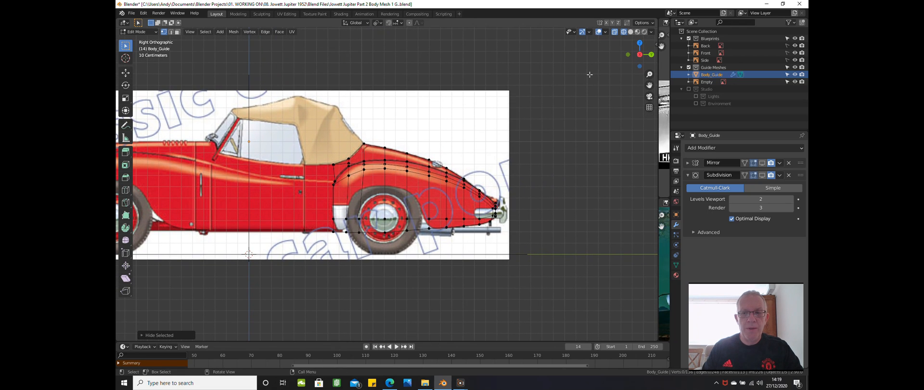
{"action": "left_click", "coordinate": [402, 173], "text": "alt"}
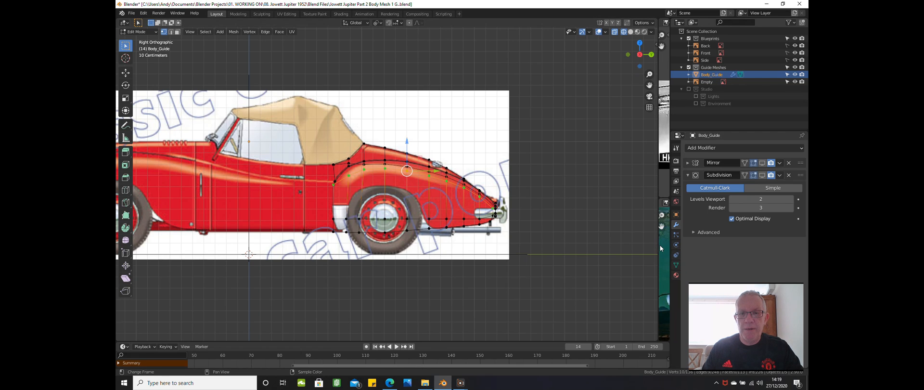
{"action": "left_click_drag", "start_coordinate": [657, 245], "coordinate": [415, 243]}
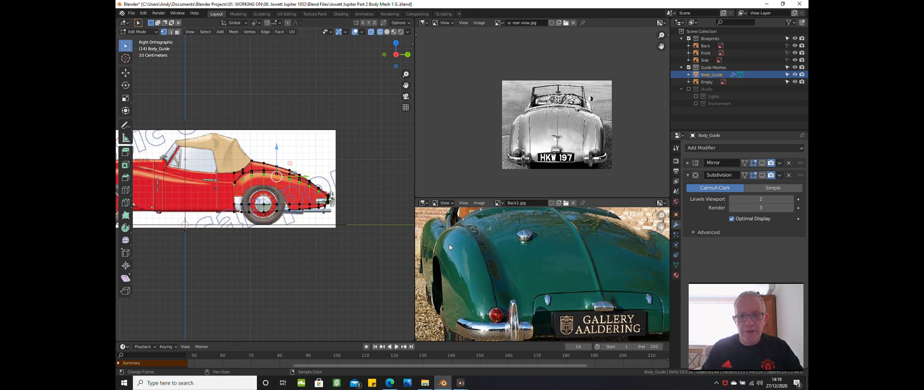
Enlarge the side view and move the selected wing loop down along Z to the top of the rear wheel.
{"action": "scroll", "coordinate": [442, 254], "scroll_direction": "down", "scroll_amount": 1}
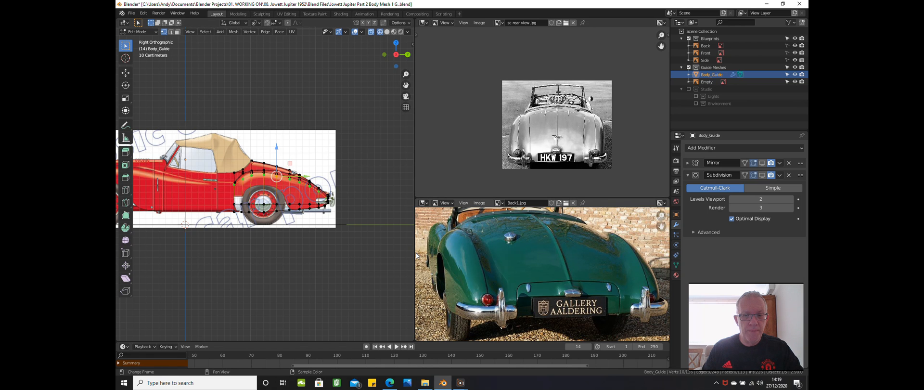
{"action": "left_click_drag", "start_coordinate": [415, 256], "coordinate": [655, 250]}
{"action": "scroll", "coordinate": [434, 113], "scroll_direction": "up", "scroll_amount": 3}
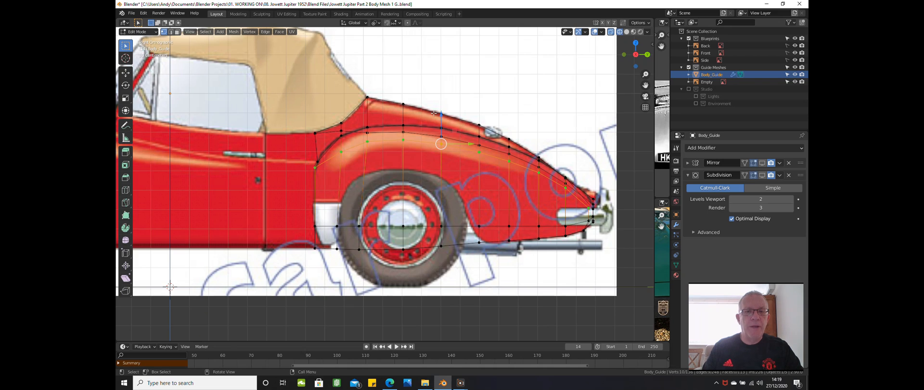
{"action": "left_click_drag", "start_coordinate": [442, 119], "coordinate": [441, 149]}
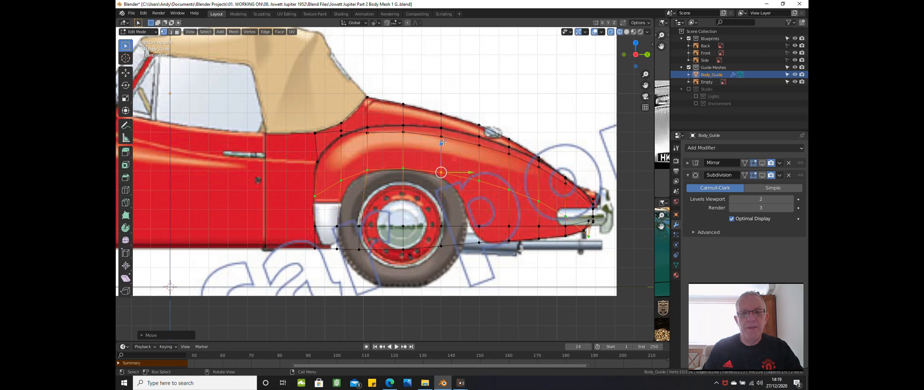
{"action": "scroll", "coordinate": [441, 138], "scroll_direction": "down", "scroll_amount": 1}
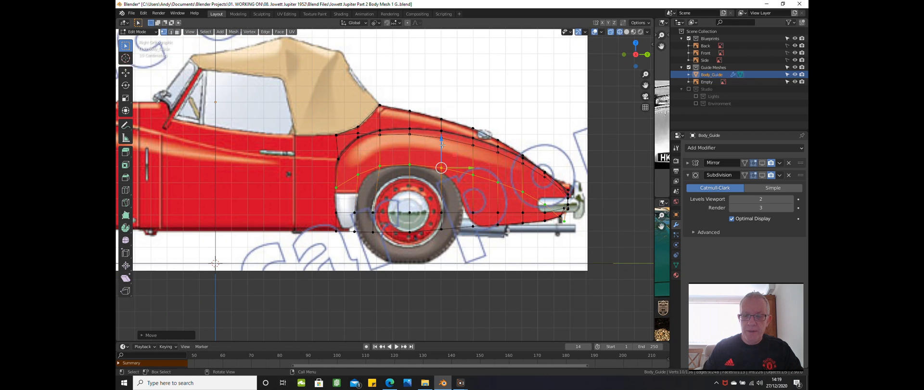
In back view, move the selected loop outward along X to the blueprint's outer wing edge.
{"action": "key", "text": "ctrl+KP_1"}
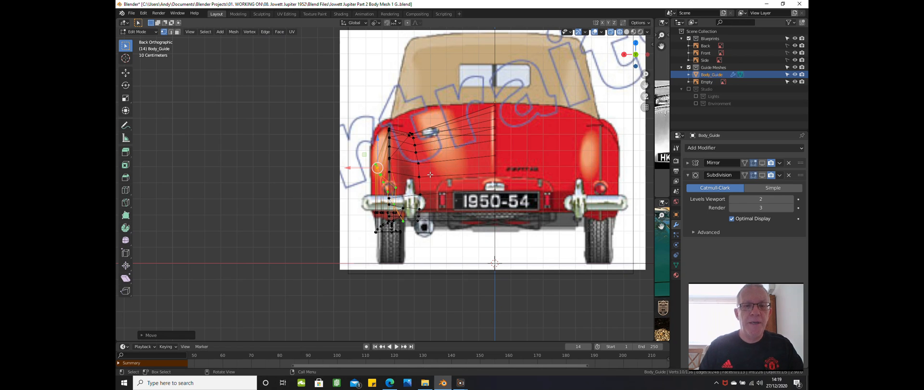
{"action": "scroll", "coordinate": [368, 159], "scroll_direction": "up", "scroll_amount": 3}
{"action": "scroll", "coordinate": [368, 159], "scroll_direction": "up", "scroll_amount": 2}
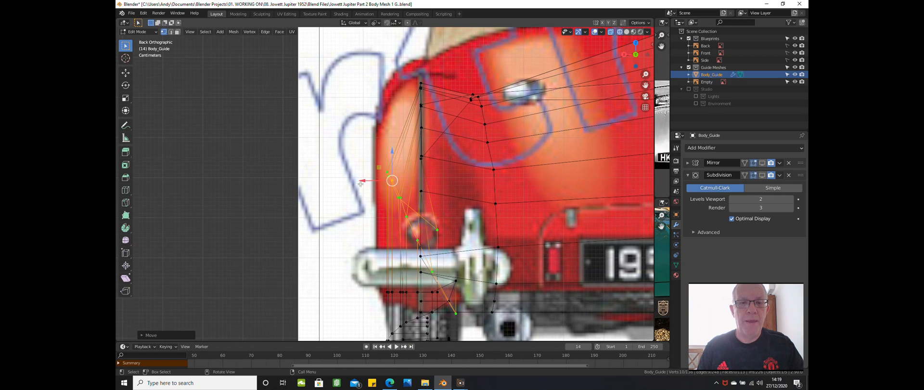
{"action": "left_click_drag", "start_coordinate": [369, 180], "coordinate": [360, 179]}
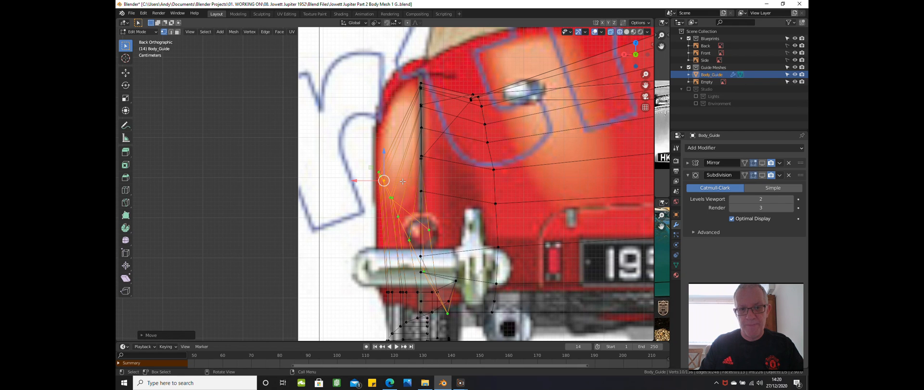
{"action": "scroll", "coordinate": [403, 181], "scroll_direction": "up", "scroll_amount": 2}
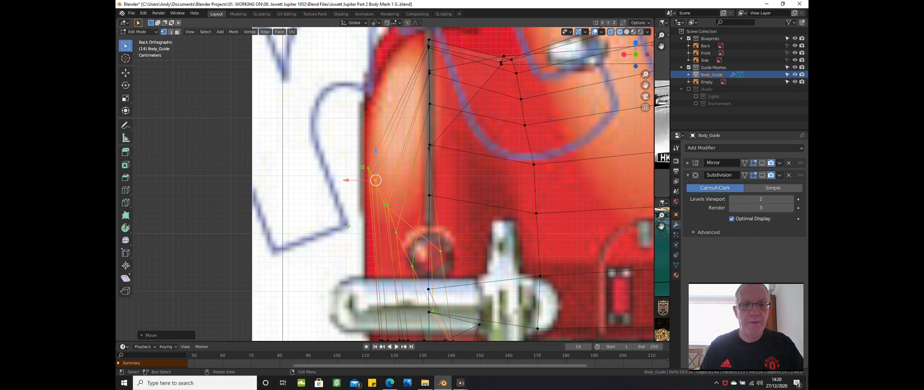
{"action": "left_click_drag", "start_coordinate": [350, 181], "coordinate": [347, 183]}
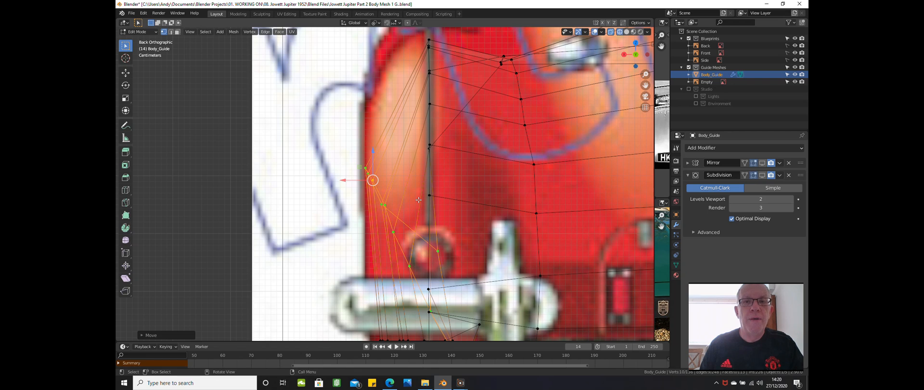
Set the transform pivot point to Active Element and make the loop's outermost vertex the active one.
{"action": "left_click", "coordinate": [375, 23]}
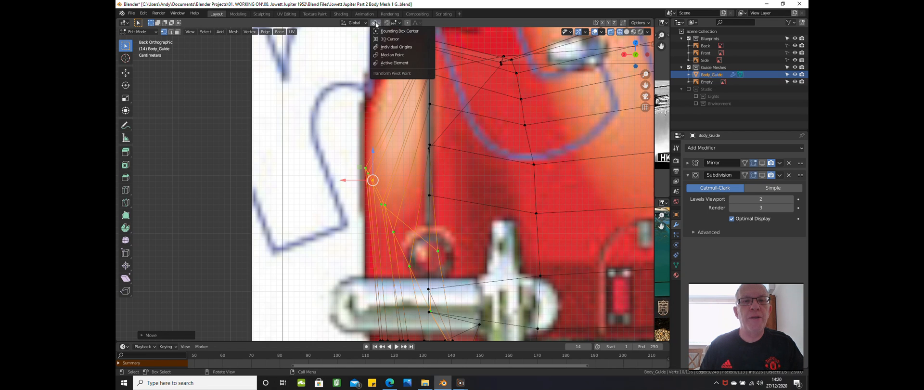
{"action": "left_click", "coordinate": [390, 63]}
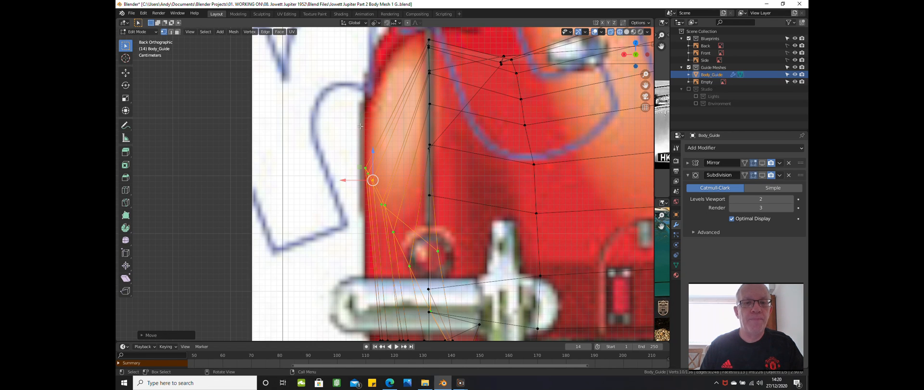
{"action": "scroll", "coordinate": [355, 148], "scroll_direction": "up", "scroll_amount": 1}
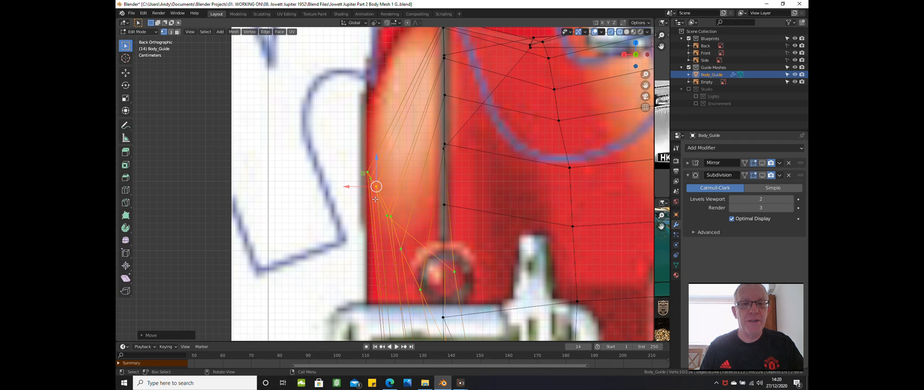
{"action": "scroll", "coordinate": [378, 188], "scroll_direction": "up", "scroll_amount": 2}
{"action": "scroll", "coordinate": [369, 175], "scroll_direction": "up", "scroll_amount": 1}
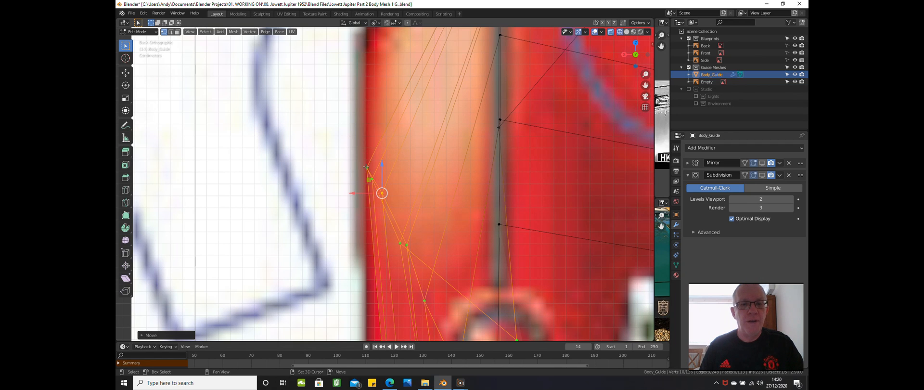
{"action": "left_click", "coordinate": [366, 167], "text": "shift"}
{"action": "left_click", "coordinate": [365, 166], "text": "shift"}
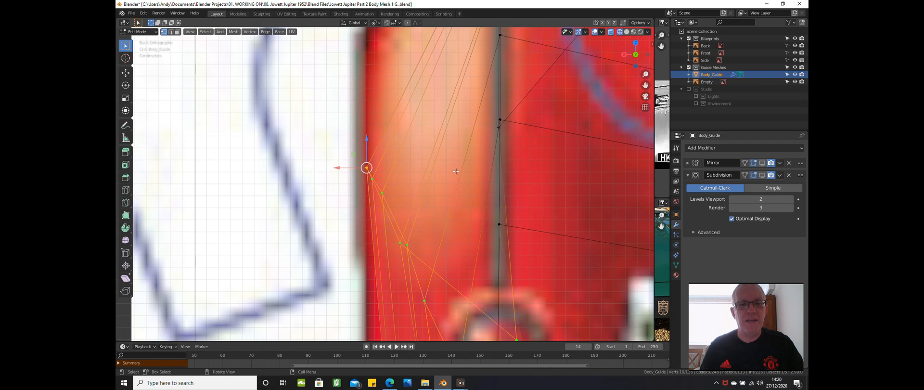
Flatten the selected loop by scaling it to 0 along X about the active outermost vertex.
{"action": "scroll", "coordinate": [438, 210], "scroll_direction": "down", "scroll_amount": 1}
{"action": "scroll", "coordinate": [438, 210], "scroll_direction": "down", "scroll_amount": 1}
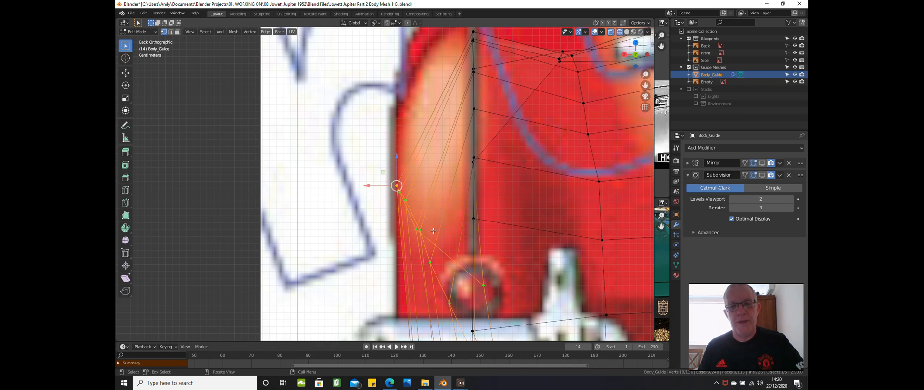
{"action": "scroll", "coordinate": [433, 231], "scroll_direction": "down", "scroll_amount": 1}
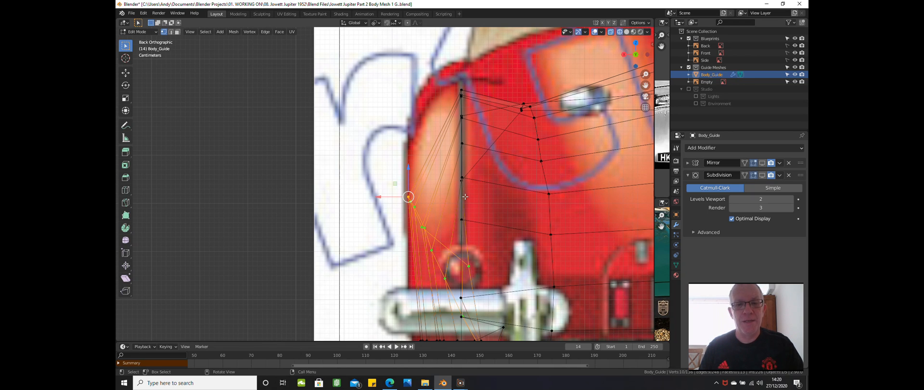
{"action": "scroll", "coordinate": [404, 236], "scroll_direction": "up", "scroll_amount": 1}
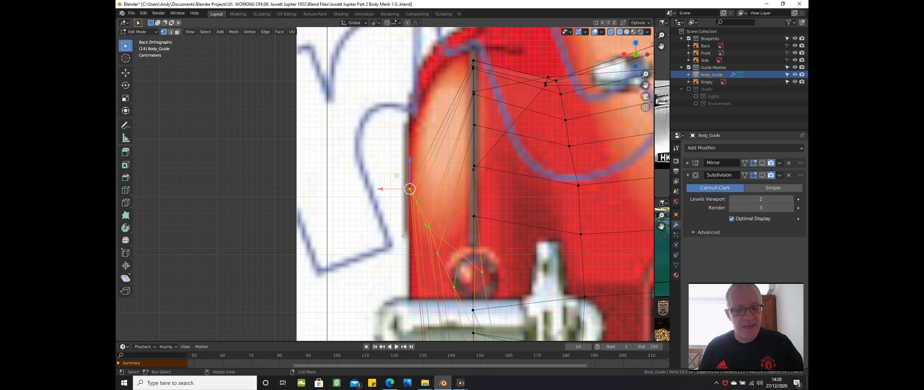
{"action": "key", "text": "s"}
{"action": "key", "text": "x"}
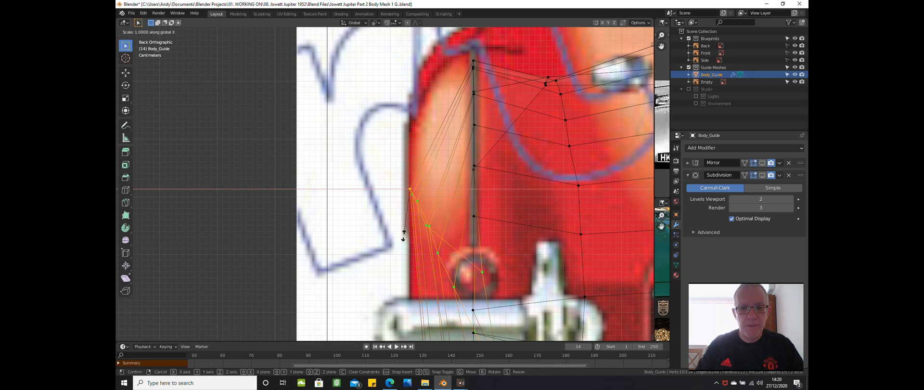
{"action": "type", "text": "0"}
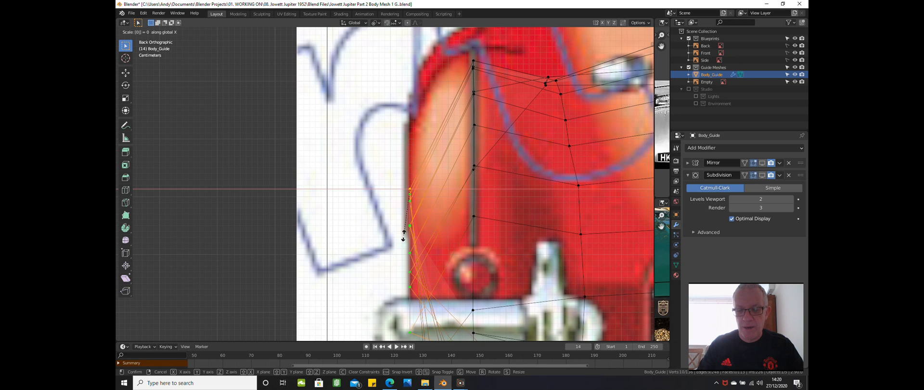
{"action": "key", "text": "Return"}
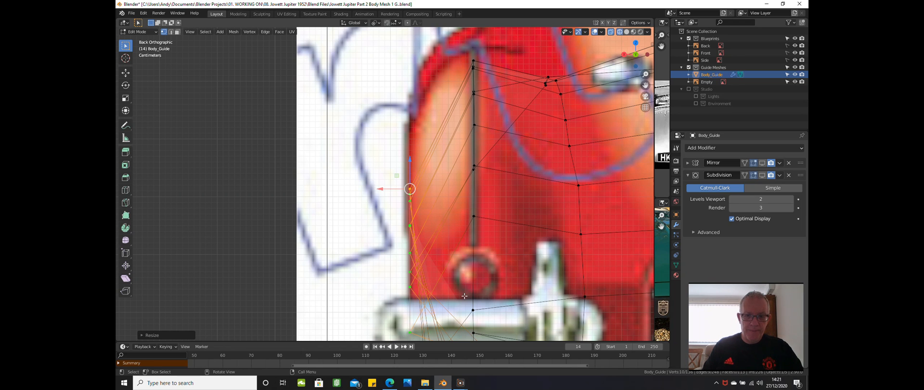
Switch the viewport to solid shading and examine the flattened loop and the rear wing's surface from several angles.
{"action": "scroll", "coordinate": [415, 249], "scroll_direction": "down", "scroll_amount": 2}
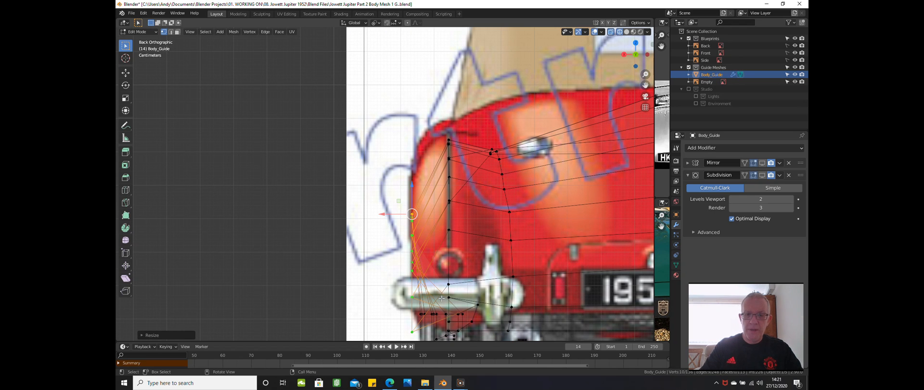
{"action": "key", "text": "KP_3"}
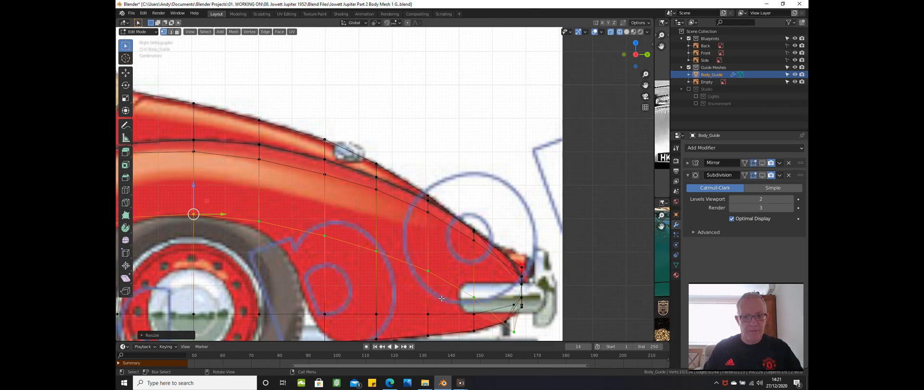
{"action": "scroll", "coordinate": [441, 298], "scroll_direction": "down", "scroll_amount": 2}
{"action": "scroll", "coordinate": [441, 298], "scroll_direction": "down", "scroll_amount": 2}
{"action": "middle_click_drag", "start_coordinate": [441, 299], "coordinate": [364, 295]}
{"action": "key", "text": "z"}
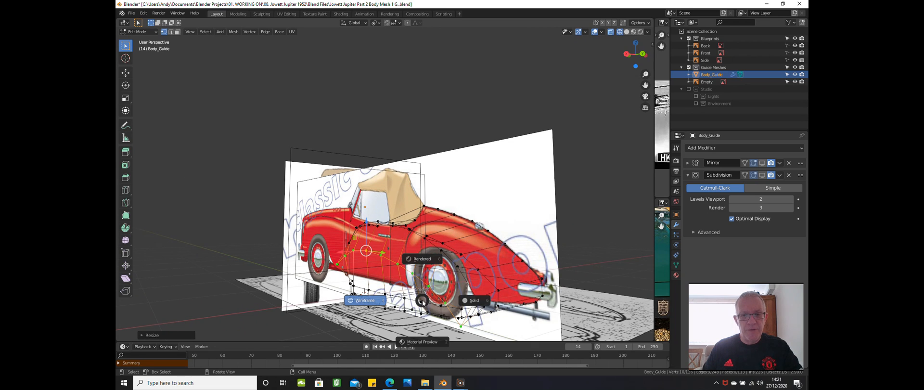
{"action": "left_click", "coordinate": [469, 301]}
{"action": "mouse_move", "coordinate": [469, 301]}
{"action": "middle_mouse_down"}
{"action": "mouse_move", "coordinate": [456, 305]}
{"action": "mouse_move", "coordinate": [488, 267]}
{"action": "middle_mouse_up"}
{"action": "scroll", "coordinate": [488, 266], "scroll_direction": "up", "scroll_amount": 3}
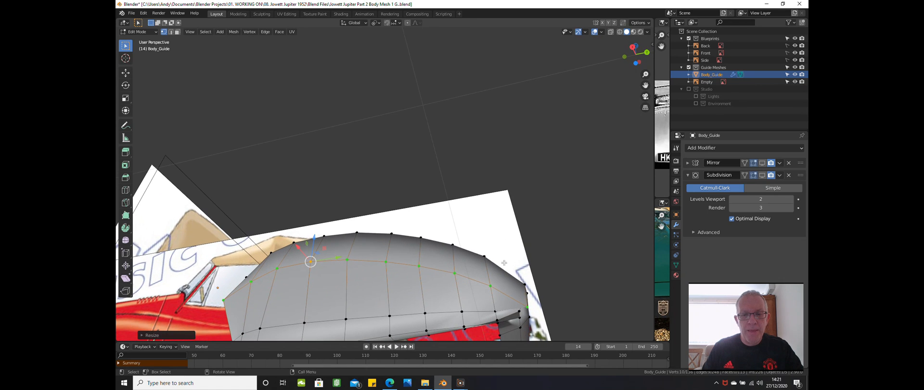
{"action": "scroll", "coordinate": [515, 303], "scroll_direction": "up", "scroll_amount": 1}
{"action": "mouse_move", "coordinate": [515, 303]}
{"action": "middle_mouse_down"}
{"action": "mouse_move", "coordinate": [530, 298]}
{"action": "mouse_move", "coordinate": [546, 313]}
{"action": "mouse_move", "coordinate": [504, 309]}
{"action": "middle_mouse_up"}
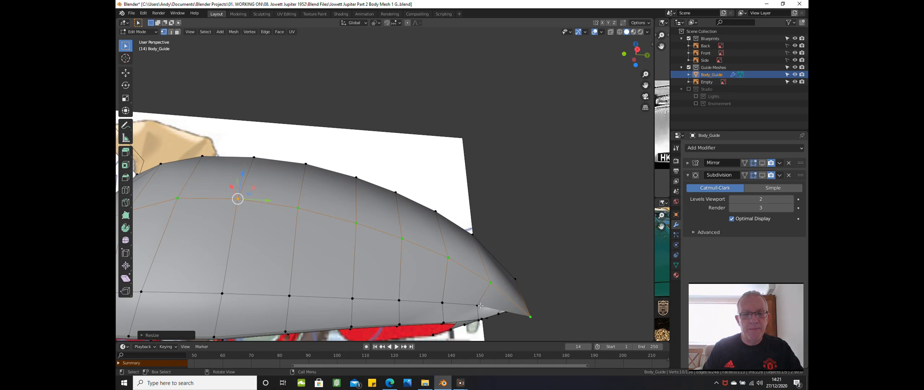
{"action": "scroll", "coordinate": [474, 304], "scroll_direction": "down", "scroll_amount": 2}
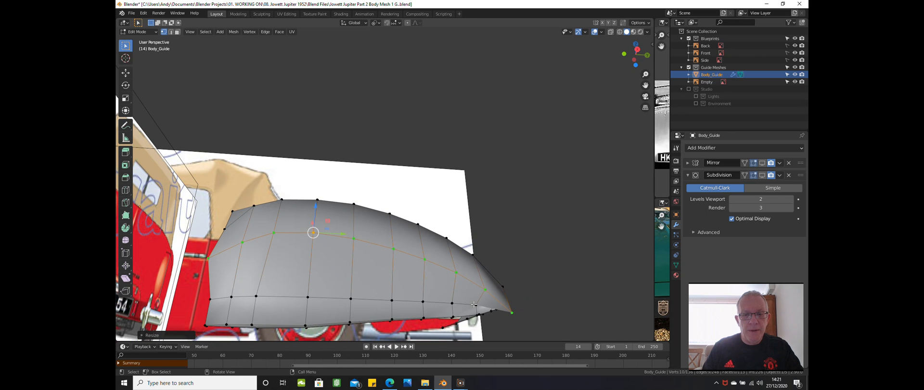
Select the rows of vertices along the rear wing's lower part and make an outer-edge vertex of the flattened loop active.
{"action": "left_click", "coordinate": [475, 305]}
{"action": "middle_click_drag", "start_coordinate": [476, 305], "coordinate": [426, 271]}
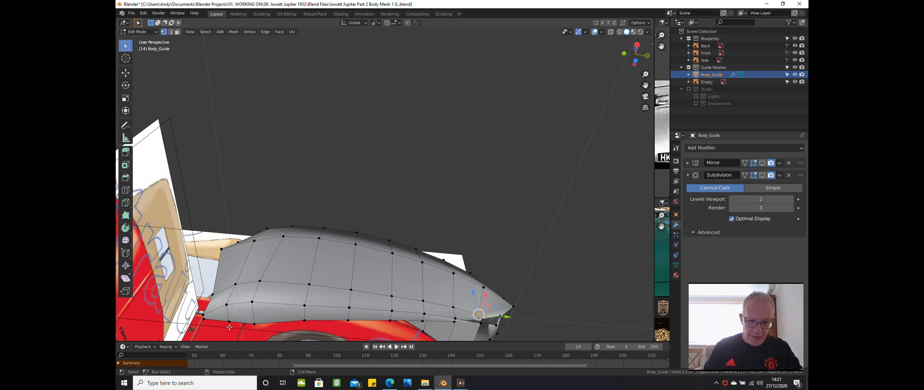
{"action": "left_click", "coordinate": [206, 319], "text": "ctrl"}
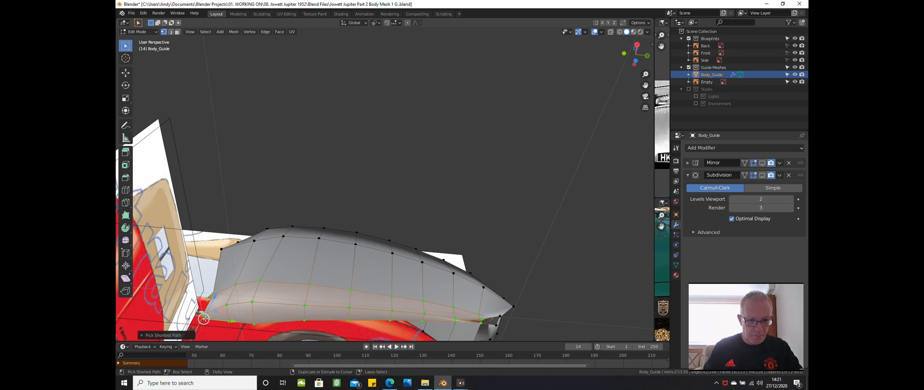
{"action": "middle_click_drag", "start_coordinate": [206, 319], "coordinate": [268, 58]}
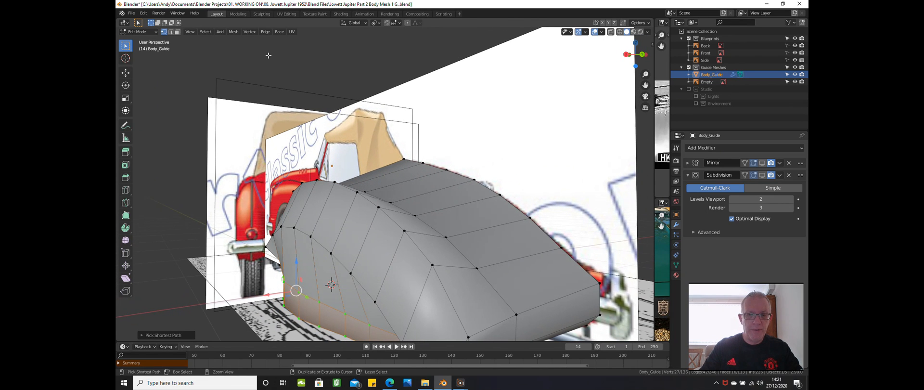
{"action": "key", "text": "ctrl+KP_1"}
{"action": "scroll", "coordinate": [332, 94], "scroll_direction": "up", "scroll_amount": 5}
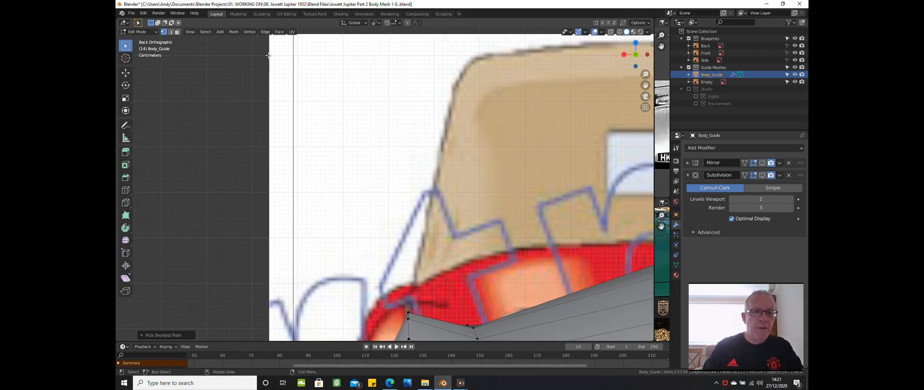
{"action": "scroll", "coordinate": [332, 95], "scroll_direction": "down", "scroll_amount": 8, "text": "shift"}
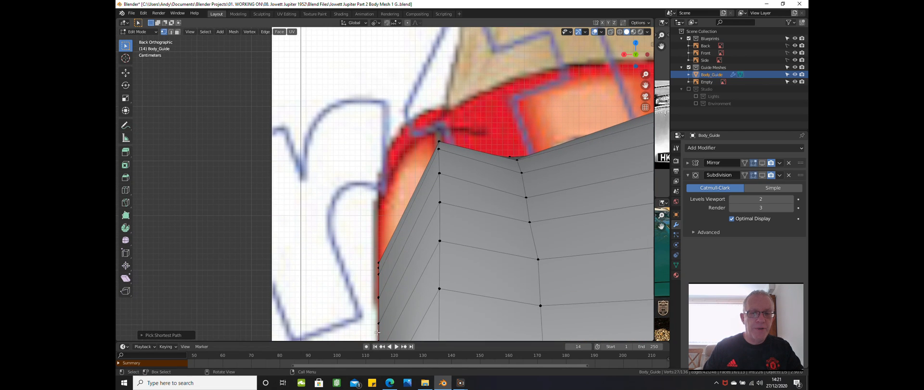
{"action": "left_click", "coordinate": [378, 296], "text": "shift"}
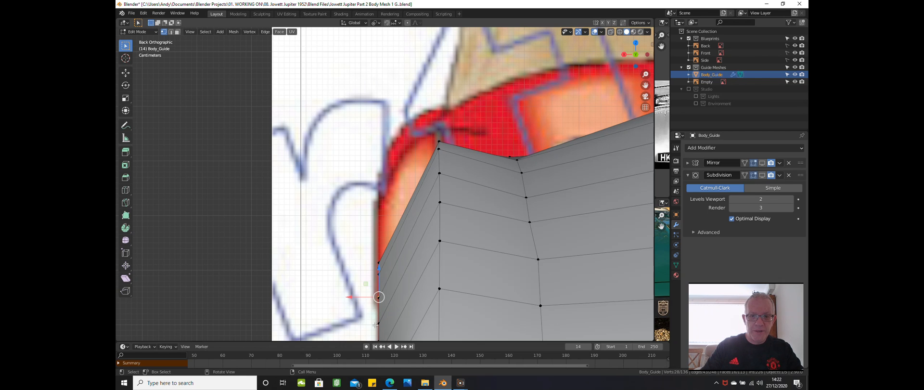
In the right side view, flatten the selected lower wing vertices by scaling them to 0 along X about the active vertex.
{"action": "key", "text": "KP_3"}
{"action": "scroll", "coordinate": [375, 325], "scroll_direction": "down", "scroll_amount": 4}
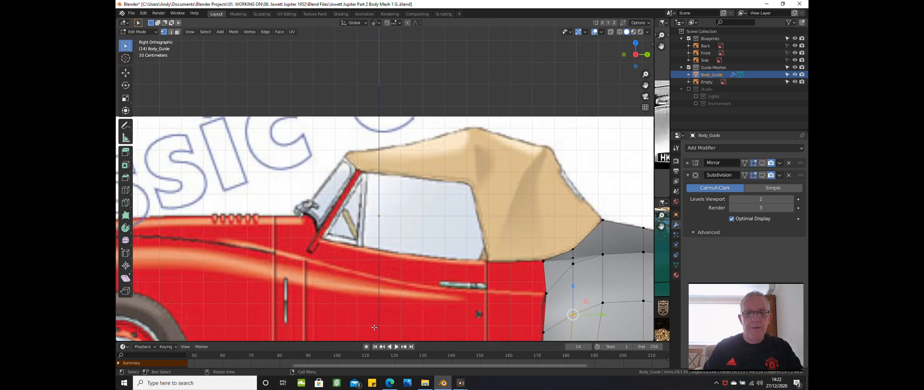
{"action": "scroll", "coordinate": [374, 327], "scroll_direction": "down", "scroll_amount": 1}
{"action": "middle_click_drag", "start_coordinate": [375, 327], "coordinate": [304, 251], "text": "shift"}
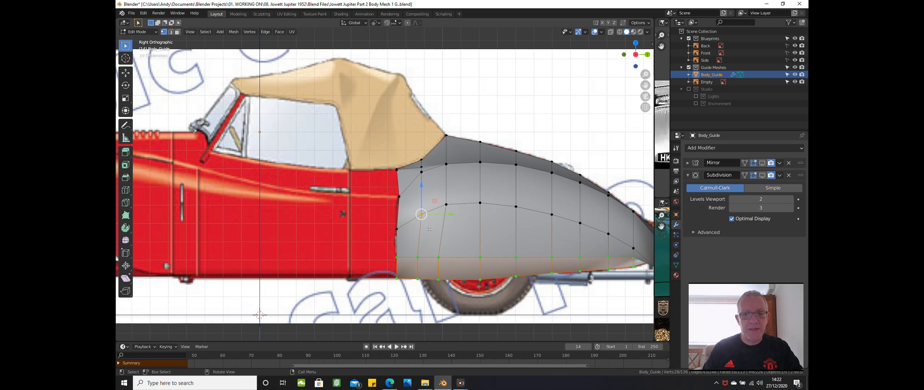
{"action": "key", "text": "s"}
{"action": "key", "text": "x"}
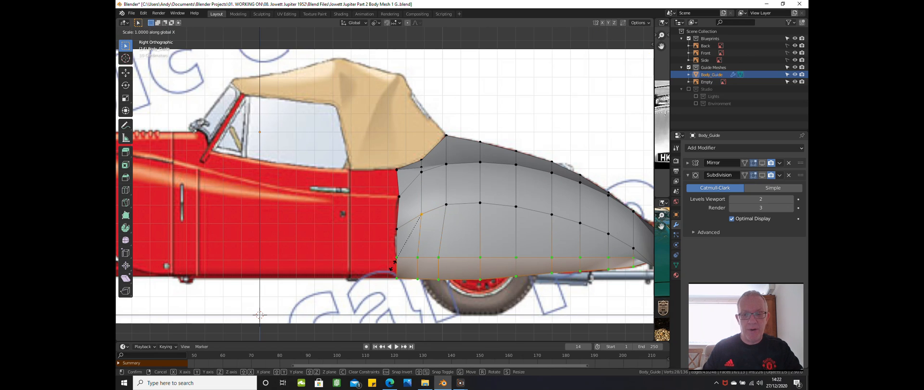
{"action": "type", "text": "0"}
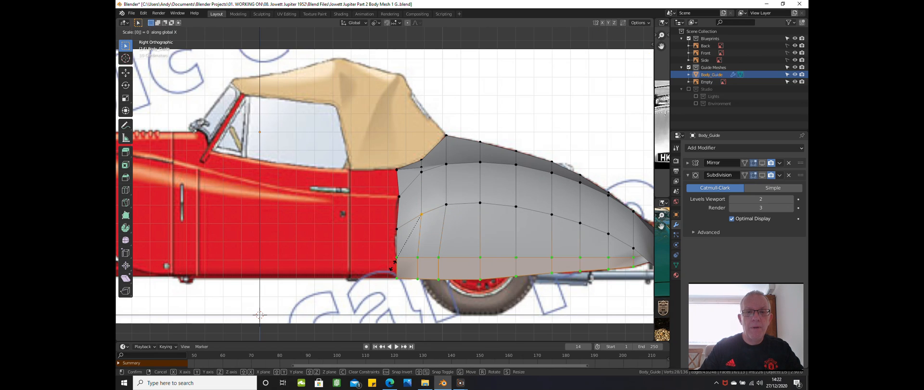
{"action": "key", "text": "Return"}
Inspect the flattened wing side, switch the viewport to wireframe shading and hide the Blueprints collection.
{"action": "scroll", "coordinate": [393, 308], "scroll_direction": "down", "scroll_amount": 2}
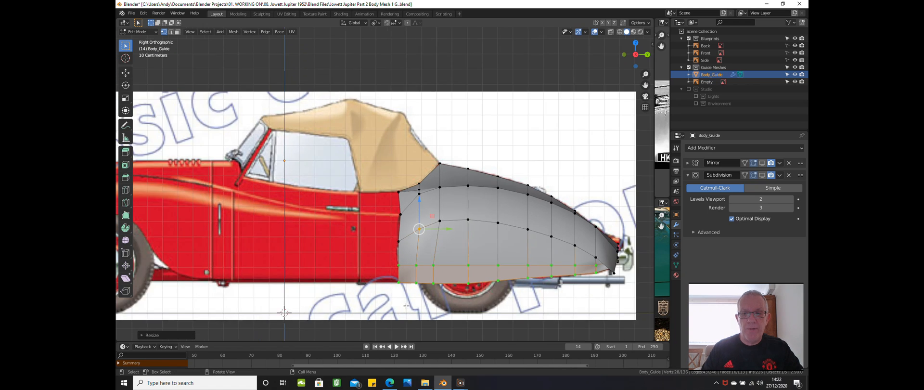
{"action": "middle_click_drag", "start_coordinate": [393, 308], "coordinate": [463, 324]}
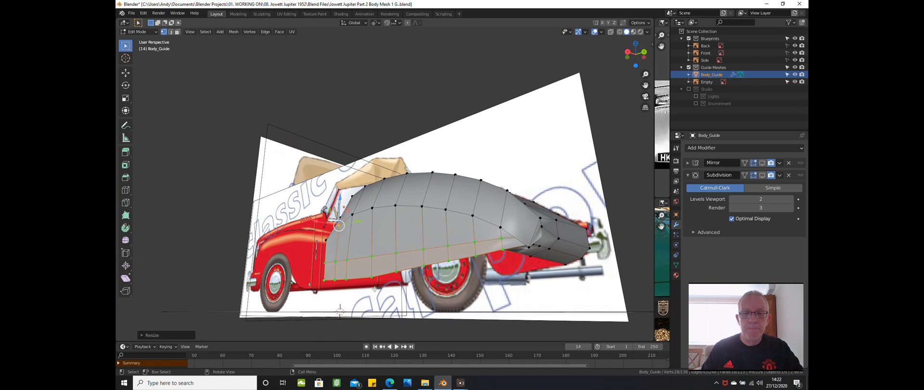
{"action": "scroll", "coordinate": [462, 324], "scroll_direction": "up", "scroll_amount": 4}
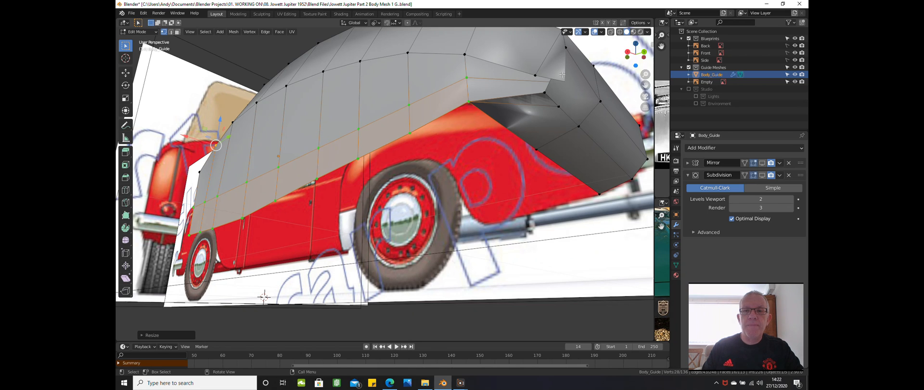
{"action": "mouse_move", "coordinate": [548, 85]}
{"action": "middle_mouse_down"}
{"action": "mouse_move", "coordinate": [463, 99]}
{"action": "mouse_move", "coordinate": [446, 89]}
{"action": "mouse_move", "coordinate": [453, 76]}
{"action": "mouse_move", "coordinate": [536, 90]}
{"action": "mouse_move", "coordinate": [542, 48]}
{"action": "mouse_move", "coordinate": [561, 101]}
{"action": "mouse_move", "coordinate": [486, 99]}
{"action": "mouse_move", "coordinate": [479, 86]}
{"action": "mouse_move", "coordinate": [495, 70]}
{"action": "mouse_move", "coordinate": [561, 57]}
{"action": "mouse_move", "coordinate": [543, 83]}
{"action": "mouse_move", "coordinate": [511, 74]}
{"action": "mouse_move", "coordinate": [528, 94]}
{"action": "mouse_move", "coordinate": [535, 44]}
{"action": "mouse_move", "coordinate": [529, 80]}
{"action": "middle_mouse_up"}
{"action": "key", "text": "z"}
{"action": "left_click", "coordinate": [468, 82]}
{"action": "mouse_move", "coordinate": [468, 84]}
{"action": "middle_mouse_down"}
{"action": "mouse_move", "coordinate": [483, 158]}
{"action": "mouse_move", "coordinate": [458, 152]}
{"action": "mouse_move", "coordinate": [472, 155]}
{"action": "mouse_move", "coordinate": [482, 177]}
{"action": "middle_mouse_up"}
{"action": "scroll", "coordinate": [482, 177], "scroll_direction": "down", "scroll_amount": 3}
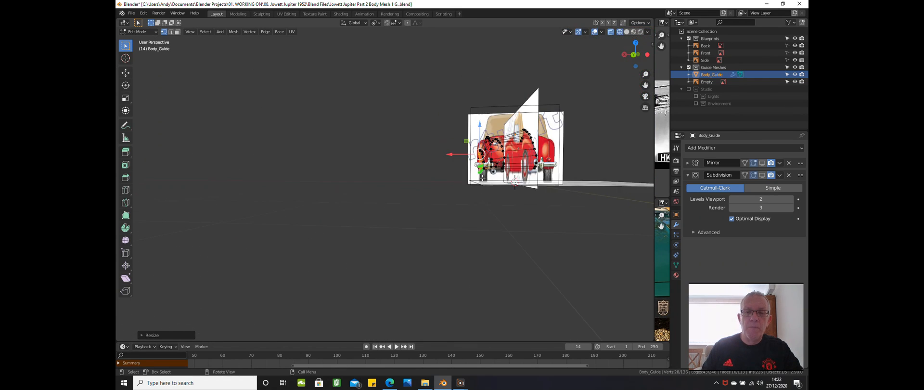
{"action": "left_click", "coordinate": [688, 38]}
{"action": "scroll", "coordinate": [514, 137], "scroll_direction": "up", "scroll_amount": 4}
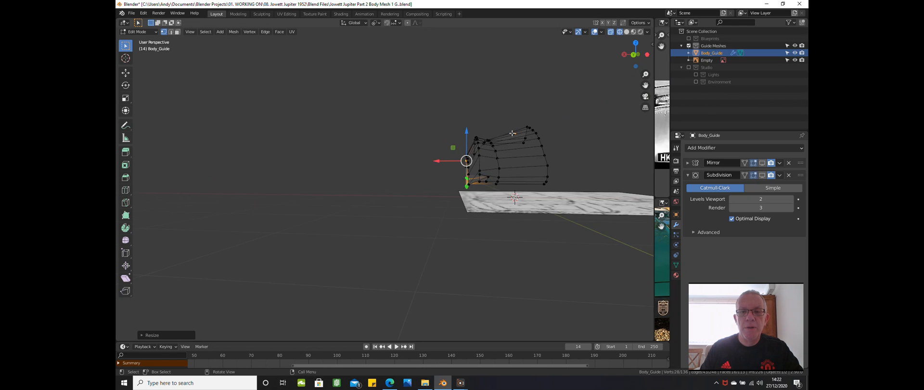
Align the upper stray inner vertex with the wing's outer side by scaling to 0 along X about the lowest outer vertex.
{"action": "middle_click_drag", "start_coordinate": [512, 143], "coordinate": [495, 170]}
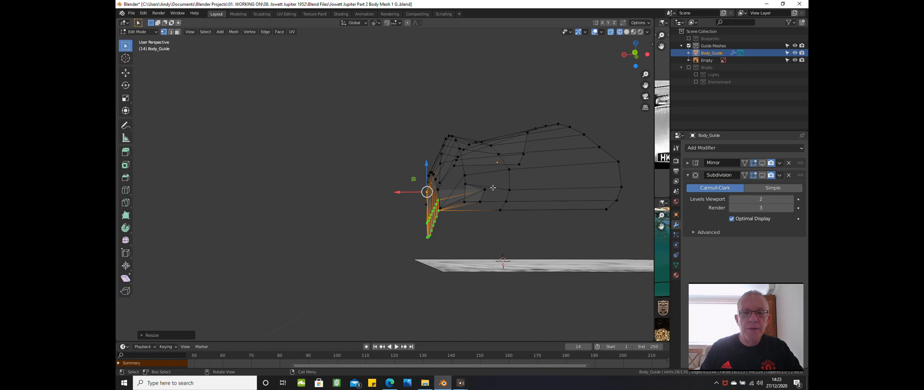
{"action": "scroll", "coordinate": [493, 187], "scroll_direction": "up", "scroll_amount": 1}
{"action": "scroll", "coordinate": [493, 186], "scroll_direction": "up", "scroll_amount": 2}
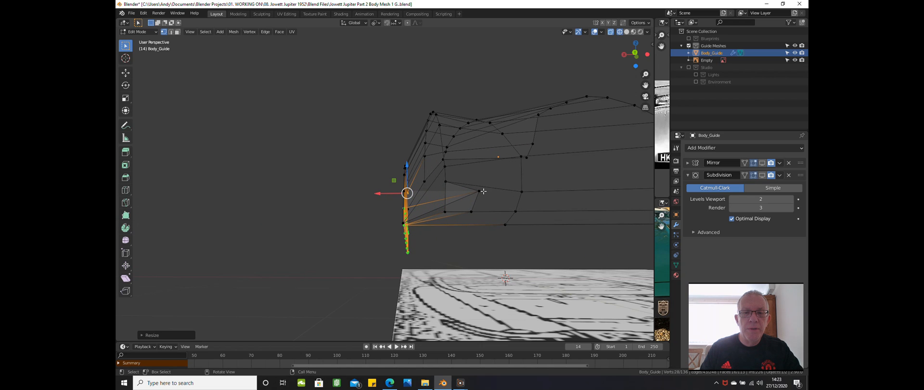
{"action": "left_click", "coordinate": [481, 190]}
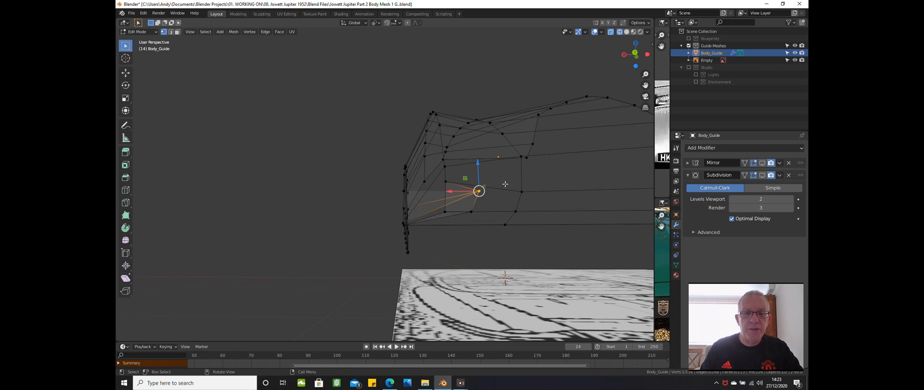
{"action": "left_click", "coordinate": [407, 251], "text": "shift"}
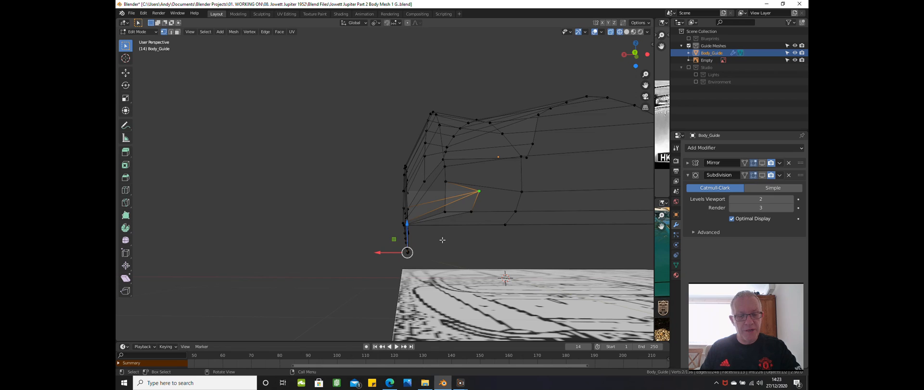
{"action": "type", "text": "sx"}
{"action": "type", "text": "0"}
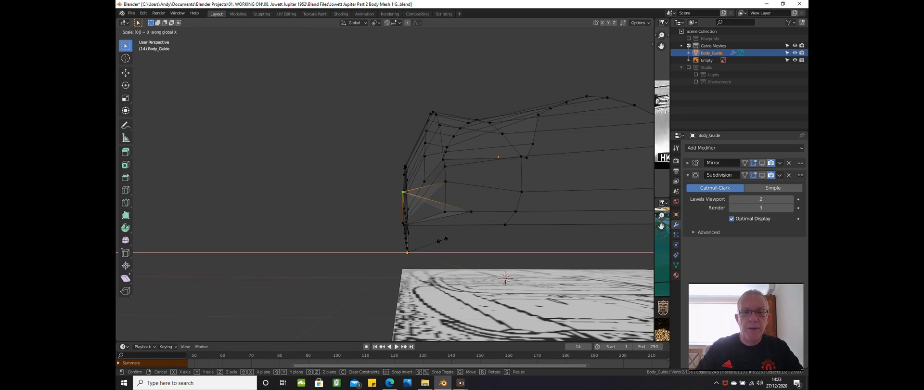
{"action": "key", "text": "Return"}
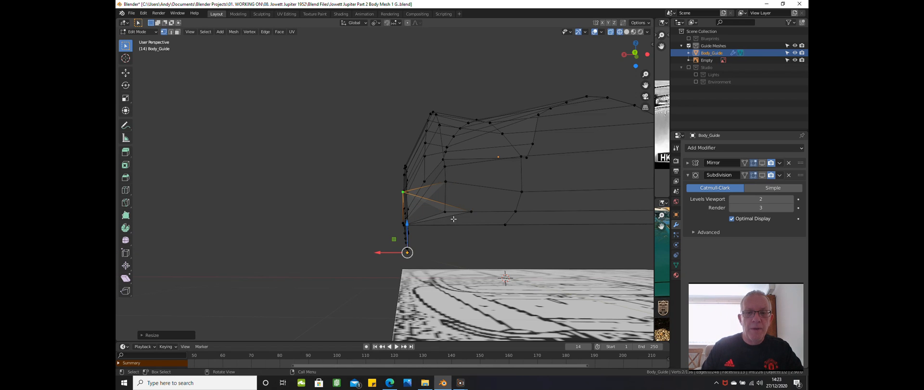
Align the second, lower stray vertex with the same outer vertex by scaling the pair to 0 along X.
{"action": "left_click", "coordinate": [471, 211]}
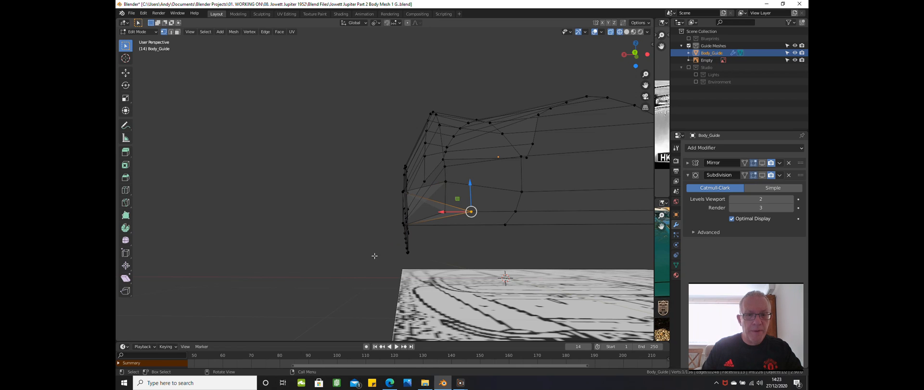
{"action": "left_click", "coordinate": [408, 253], "text": "shift"}
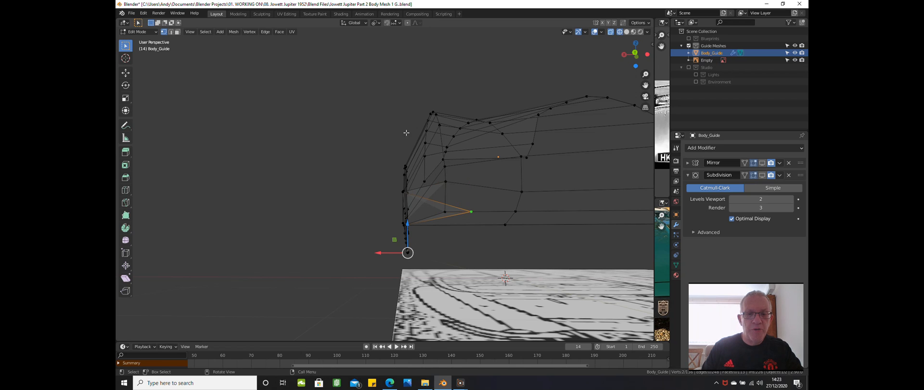
{"action": "key", "text": "s"}
{"action": "key", "text": "x"}
{"action": "key", "text": "0"}
{"action": "key", "text": "Return"}
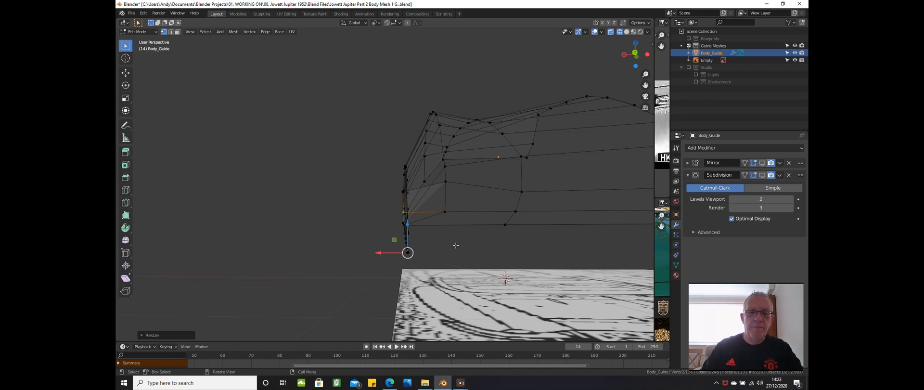
Move the out-of-place vertex at the wing's rear lower corner down about 0.09 m along Z.
{"action": "middle_click_drag", "start_coordinate": [456, 246], "coordinate": [500, 240]}
{"action": "scroll", "coordinate": [459, 220], "scroll_direction": "up", "scroll_amount": 6}
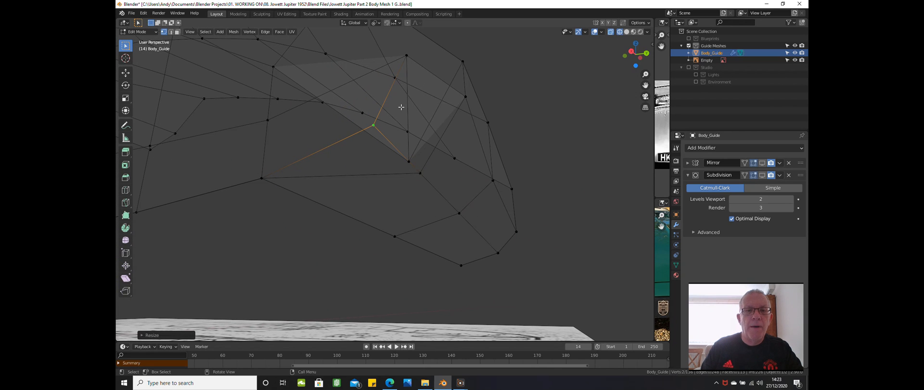
{"action": "left_click", "coordinate": [405, 59]}
{"action": "key", "text": "g"}
{"action": "key", "text": "z"}
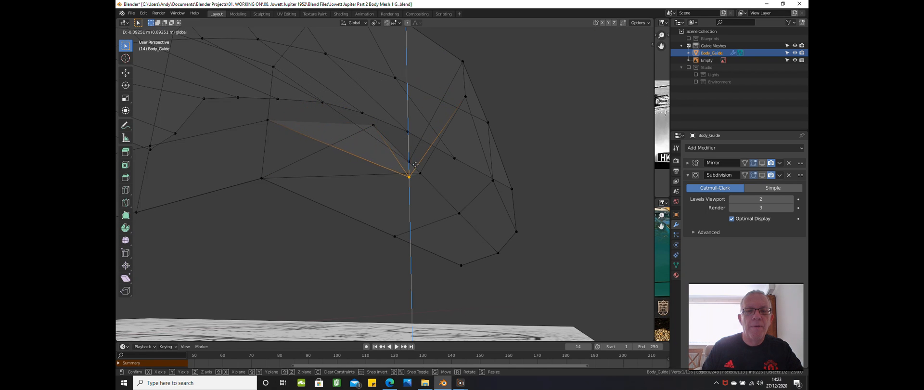
{"action": "left_click", "coordinate": [443, 163]}
Switch to solid shading and adjust the heights of the tangled vertices at the wing's rear lower corner.
{"action": "key", "text": "z"}
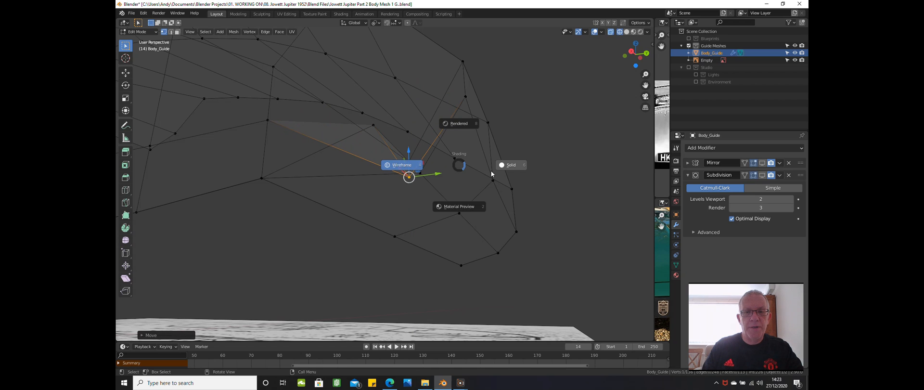
{"action": "left_click", "coordinate": [508, 166]}
{"action": "middle_click_drag", "start_coordinate": [502, 166], "coordinate": [502, 168]}
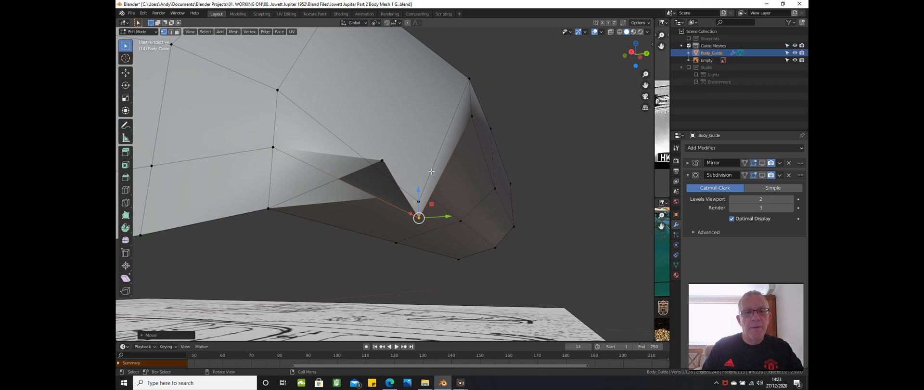
{"action": "left_click_drag", "start_coordinate": [422, 196], "coordinate": [410, 100]}
{"action": "middle_click_drag", "start_coordinate": [410, 100], "coordinate": [404, 183]}
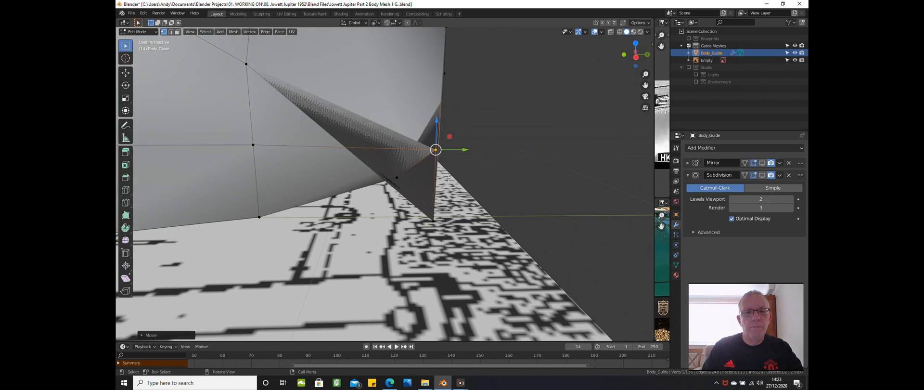
{"action": "left_click", "coordinate": [398, 184]}
{"action": "middle_click_drag", "start_coordinate": [406, 142], "coordinate": [392, 152]}
{"action": "left_click_drag", "start_coordinate": [401, 150], "coordinate": [415, 200]}
{"action": "middle_click_drag", "start_coordinate": [414, 199], "coordinate": [433, 215]}
Move the vertex causing the folded faces at the rear corner up about 0.05 m along Z and check the surface.
{"action": "left_click", "coordinate": [433, 216]}
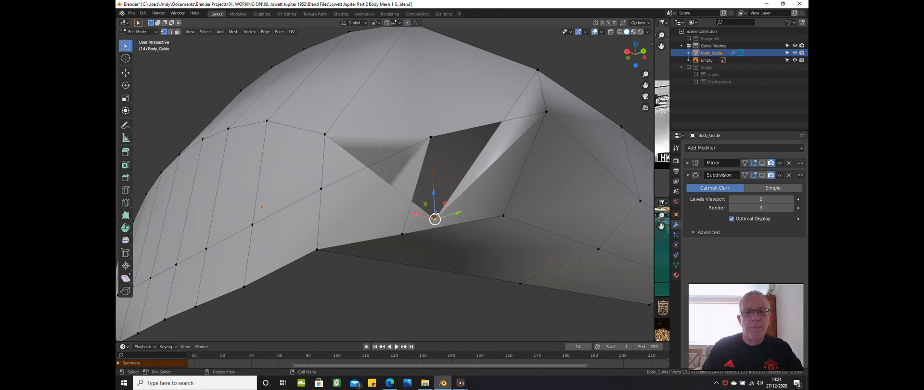
{"action": "key", "text": "g"}
{"action": "key", "text": "z"}
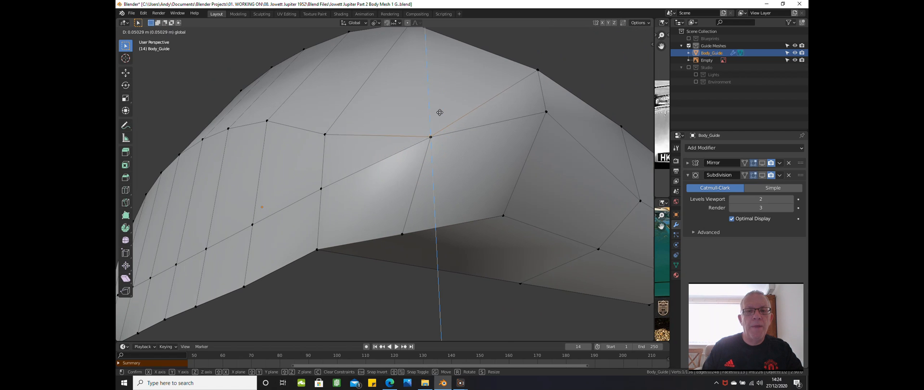
{"action": "left_click", "coordinate": [439, 103]}
{"action": "middle_click_drag", "start_coordinate": [439, 103], "coordinate": [516, 177]}
{"action": "scroll", "coordinate": [515, 178], "scroll_direction": "down", "scroll_amount": 10}
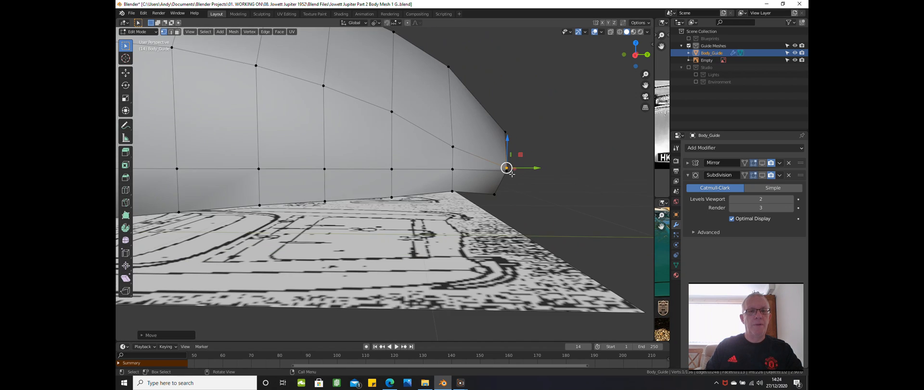
Select four neighbouring vertices along the rear wing's middle edge row and flatten them by scaling to 0 along X.
{"action": "scroll", "coordinate": [512, 170], "scroll_direction": "up", "scroll_amount": 2}
{"action": "scroll", "coordinate": [510, 171], "scroll_direction": "down", "scroll_amount": 3}
{"action": "middle_click_drag", "start_coordinate": [510, 171], "coordinate": [449, 167]}
{"action": "scroll", "coordinate": [474, 170], "scroll_direction": "up", "scroll_amount": 1}
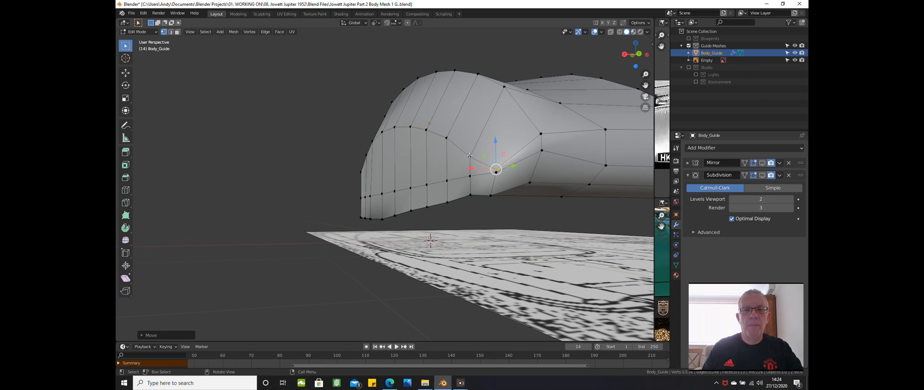
{"action": "left_click", "coordinate": [469, 155], "text": "shift"}
{"action": "left_click", "coordinate": [427, 130], "text": "shift"}
{"action": "left_click", "coordinate": [446, 138], "text": "shift"}
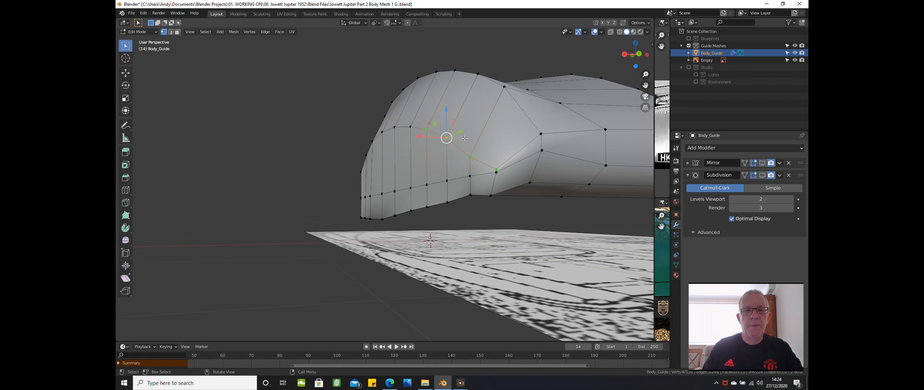
{"action": "left_click", "coordinate": [424, 132], "text": "shift"}
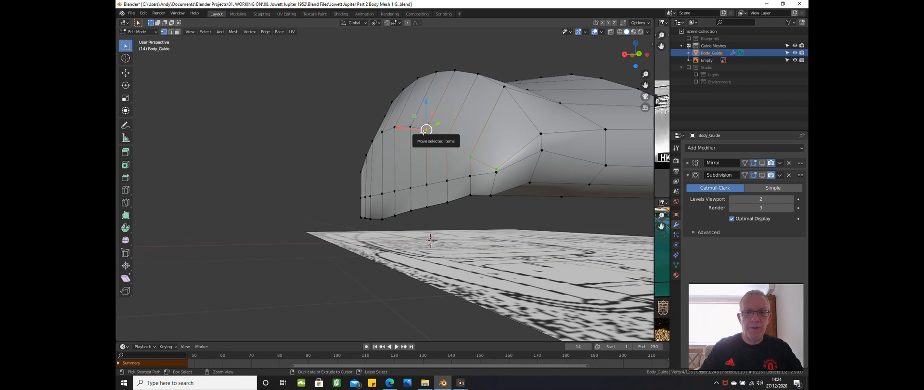
{"action": "key", "text": "ctrl+KP_1"}
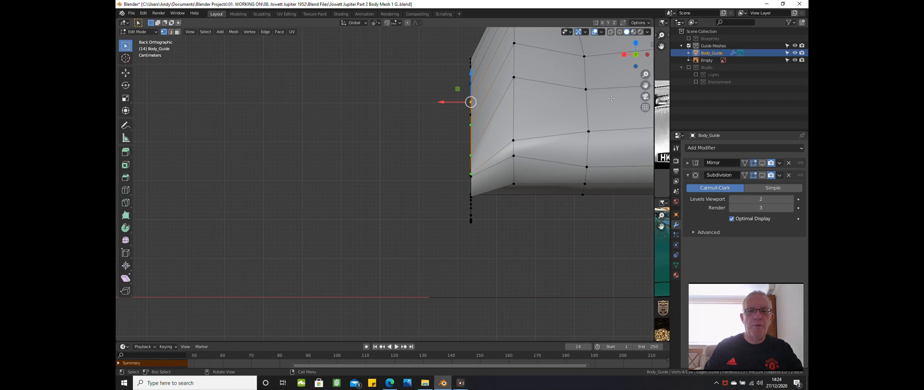
{"action": "key", "text": "s"}
{"action": "key", "text": "x"}
{"action": "key", "text": "0"}
{"action": "key", "text": "Return"}
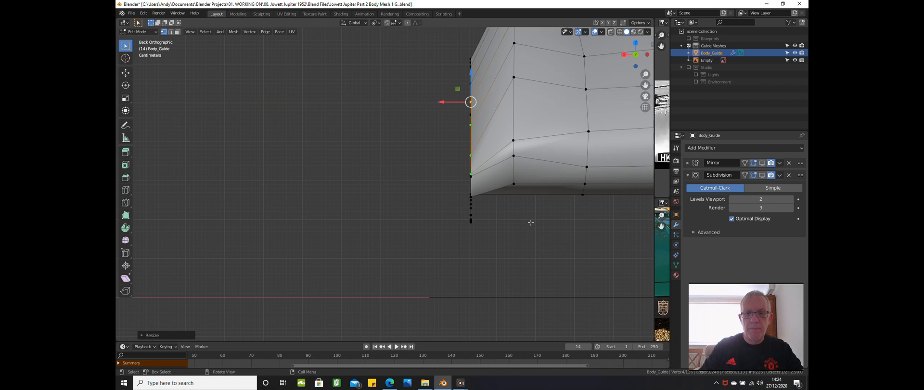
Check the flattened wing, return to the right side view and show the Blueprints collection again.
{"action": "middle_click_drag", "start_coordinate": [531, 223], "coordinate": [552, 218]}
{"action": "scroll", "coordinate": [552, 218], "scroll_direction": "down", "scroll_amount": 3}
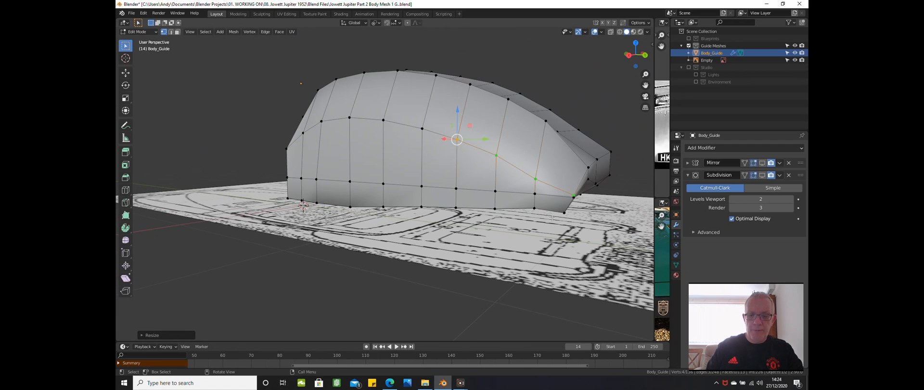
{"action": "key", "text": "KP_3"}
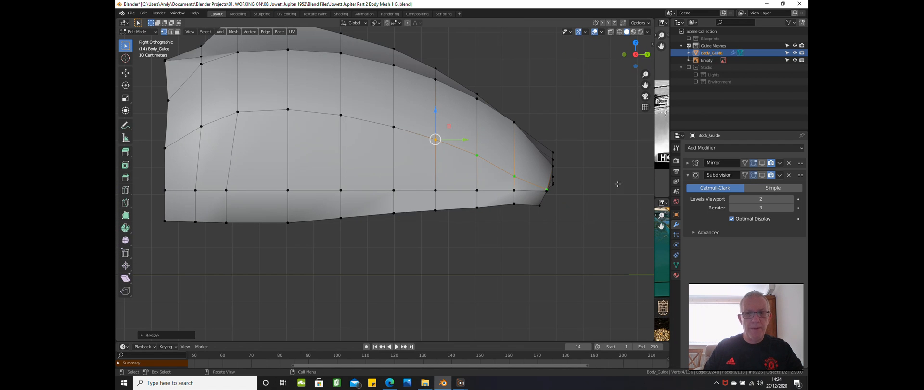
{"action": "left_click", "coordinate": [689, 38]}
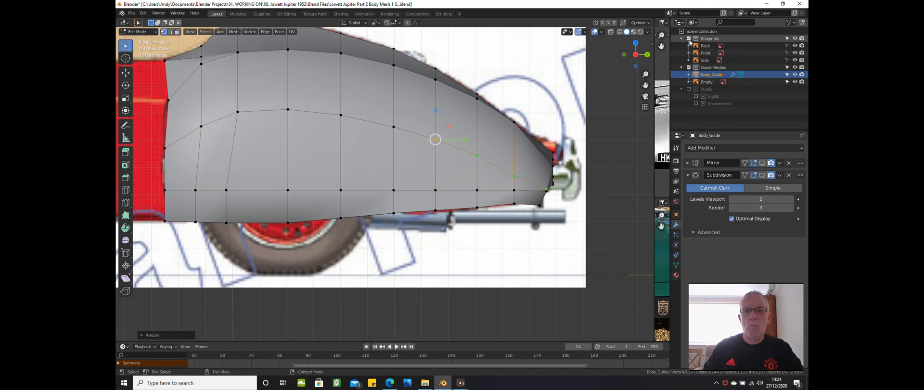
{"action": "left_click", "coordinate": [681, 38]}
{"action": "scroll", "coordinate": [477, 158], "scroll_direction": "down", "scroll_amount": 2}
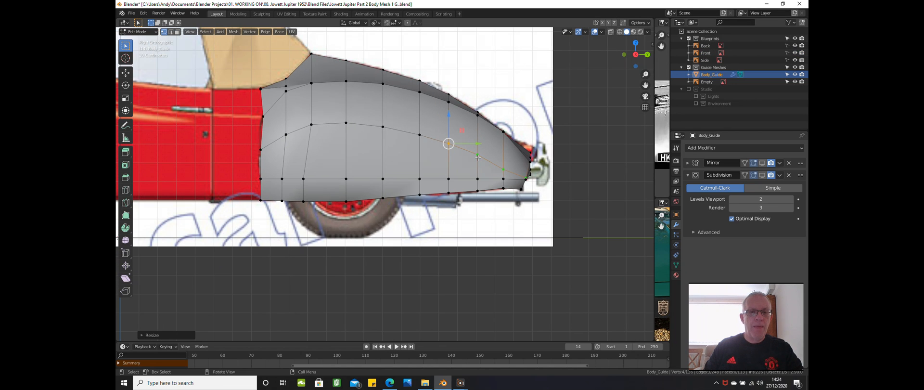
Switch to wireframe shading and compare the rear wing mesh with the side blueprint in the right side view.
{"action": "key", "text": "z"}
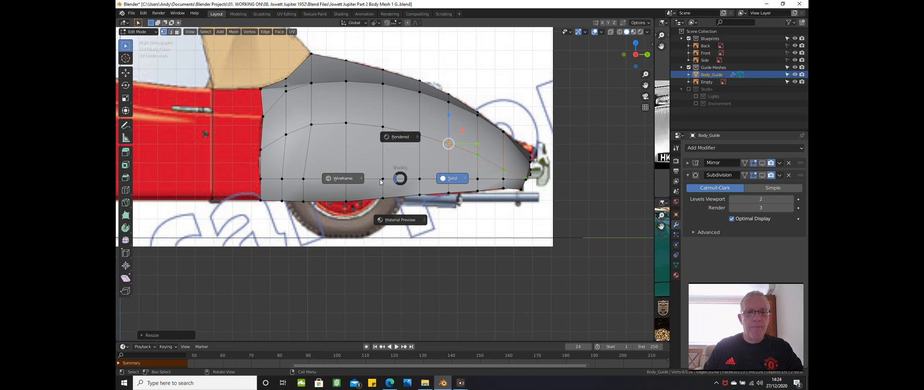
{"action": "left_click", "coordinate": [339, 180]}
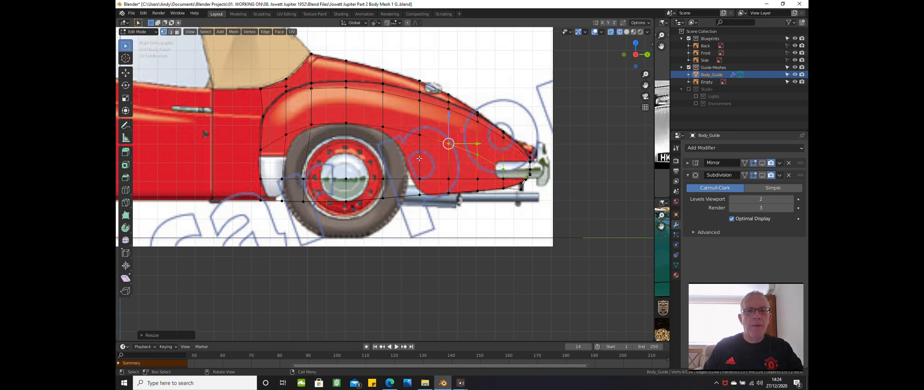
{"action": "mouse_move", "coordinate": [421, 151]}
{"action": "middle_mouse_down"}
{"action": "mouse_move", "coordinate": [406, 189]}
{"action": "mouse_move", "coordinate": [452, 168]}
{"action": "mouse_move", "coordinate": [406, 155]}
{"action": "middle_mouse_up"}
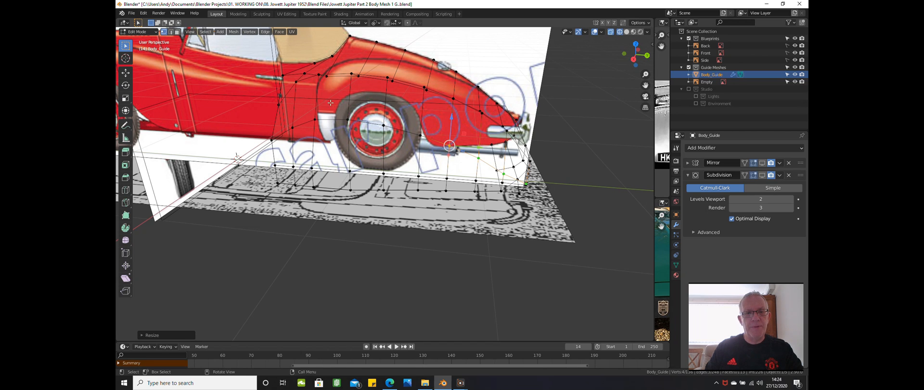
{"action": "key", "text": "KP_3"}
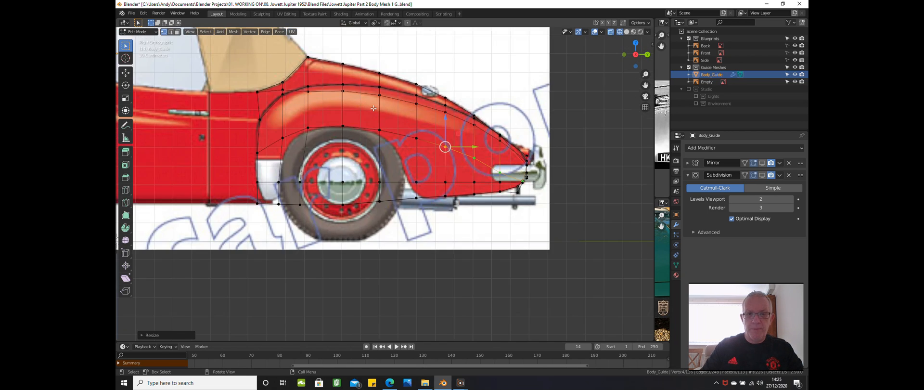
{"action": "scroll", "coordinate": [373, 109], "scroll_direction": "up", "scroll_amount": 1}
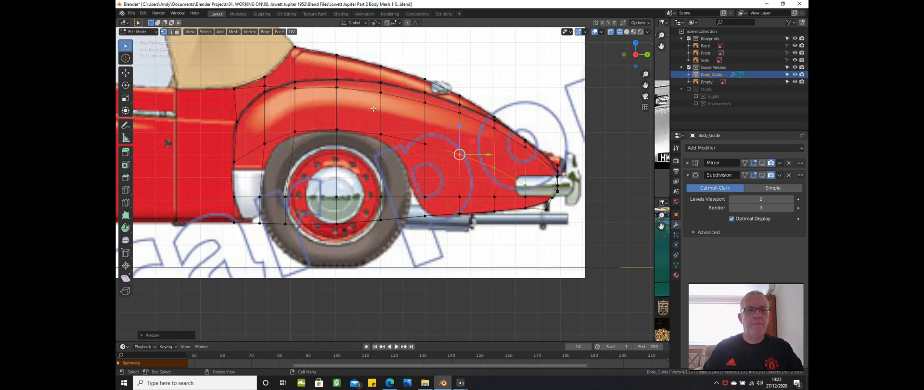
{"action": "scroll", "coordinate": [374, 108], "scroll_direction": "down", "scroll_amount": 1}
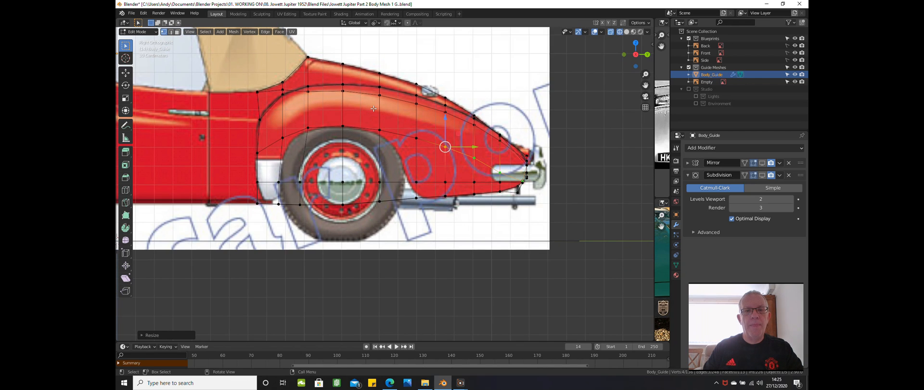
{"action": "scroll", "coordinate": [371, 121], "scroll_direction": "down", "scroll_amount": 1}
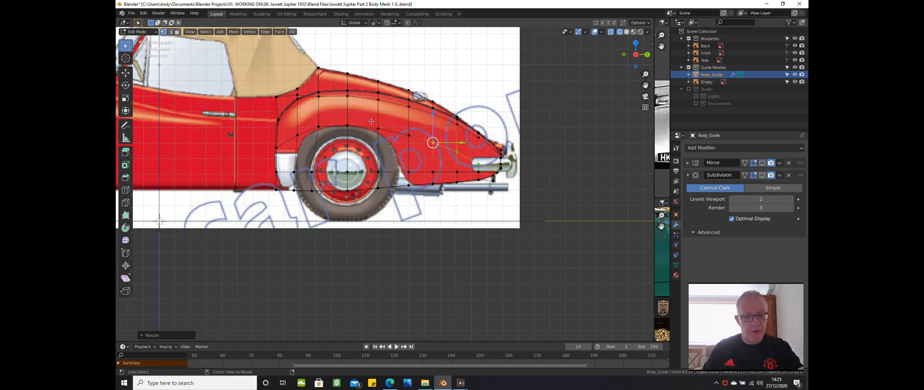
Reveal the hidden body geometry and return to the right side view of the door and rear wing area.
{"action": "key", "text": "alt+h"}
{"action": "scroll", "coordinate": [371, 121], "scroll_direction": "down", "scroll_amount": 1}
{"action": "middle_click_drag", "start_coordinate": [372, 122], "coordinate": [391, 129]}
{"action": "key", "text": "KP_3"}
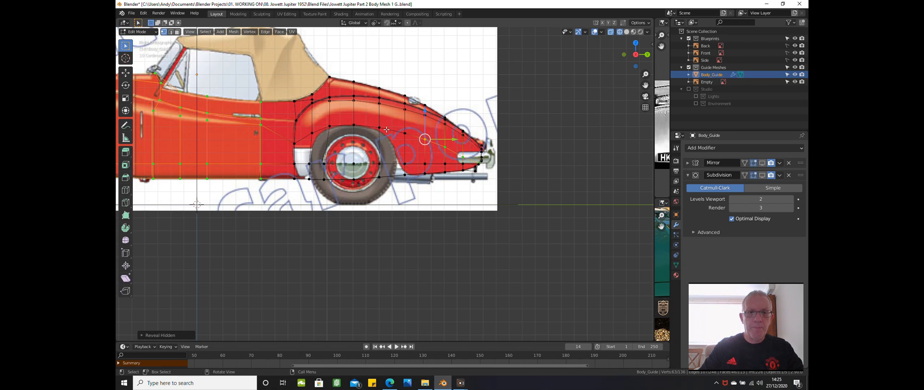
{"action": "scroll", "coordinate": [386, 129], "scroll_direction": "down", "scroll_amount": 2}
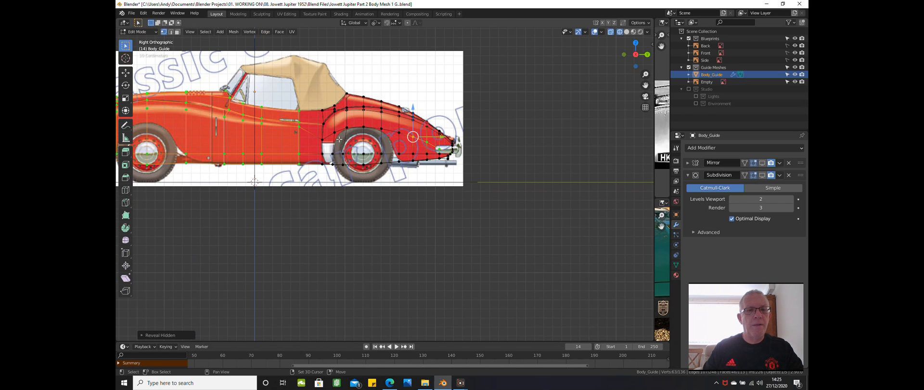
{"action": "middle_click_drag", "start_coordinate": [339, 139], "coordinate": [339, 152], "text": "shift"}
{"action": "scroll", "coordinate": [328, 138], "scroll_direction": "up", "scroll_amount": 3}
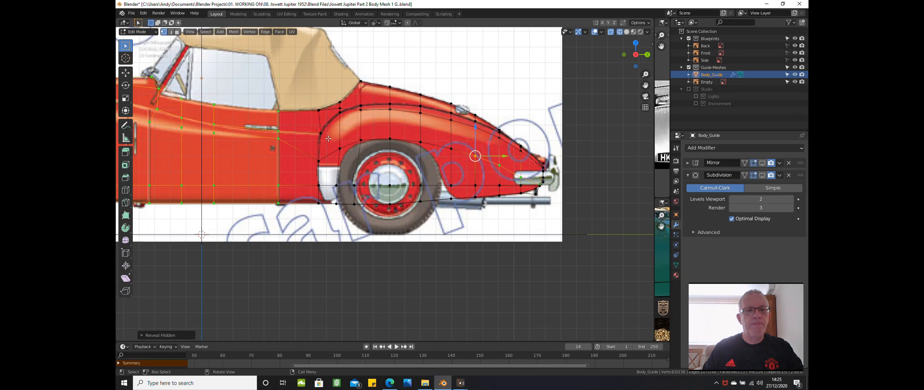
Hide the middle vertex on the rear wing's front edge and add a centred horizontal loop cut along the door side.
{"action": "left_click", "coordinate": [319, 157]}
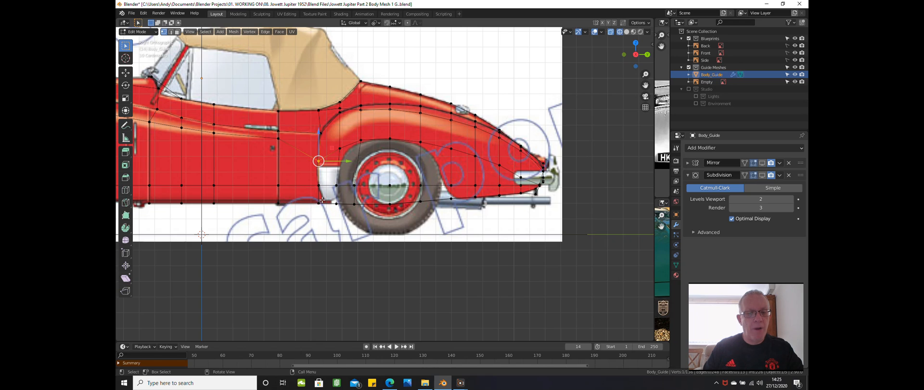
{"action": "key", "text": "h"}
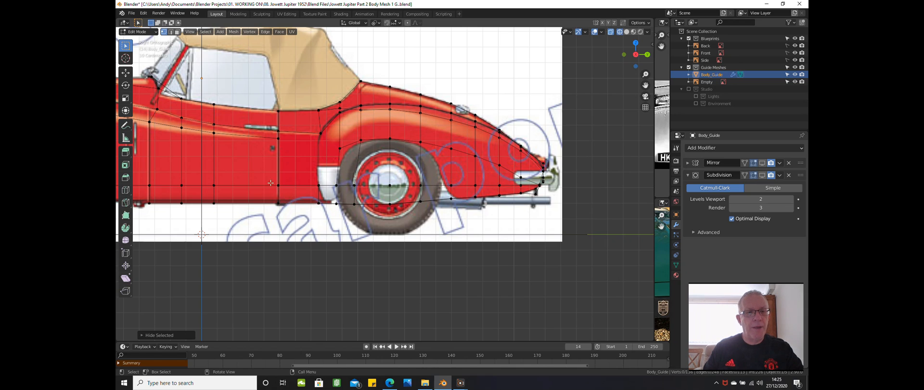
{"action": "middle_click_drag", "start_coordinate": [201, 158], "coordinate": [268, 170], "text": "shift"}
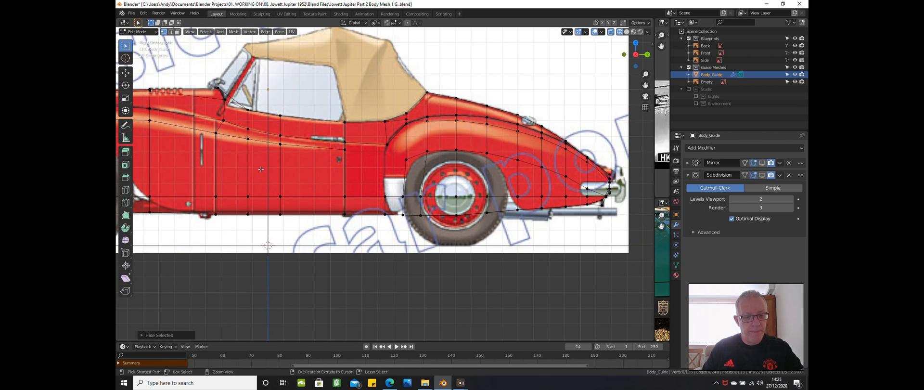
{"action": "key", "text": "ctrl+r"}
{"action": "left_click", "coordinate": [261, 169]}
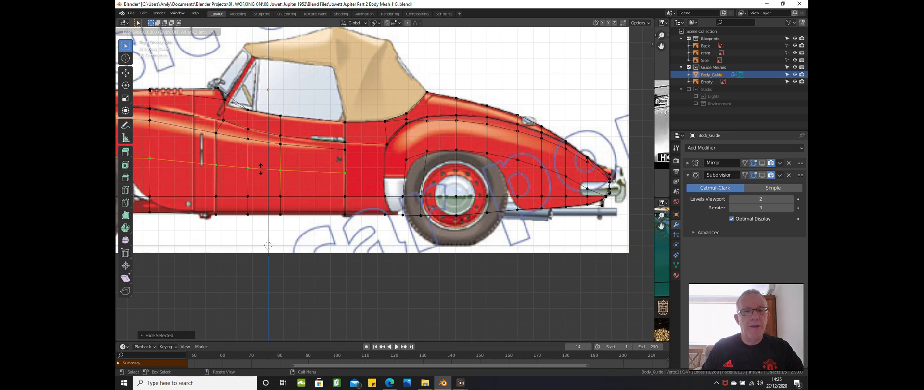
{"action": "right_click", "coordinate": [261, 169]}
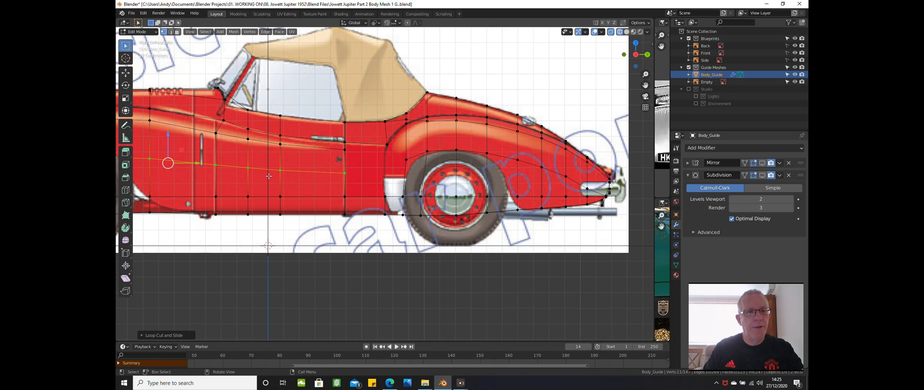
Edge-slide the new door-side loop upward with Even and Flipped on to follow the row above, and reveal the hidden vertex.
{"action": "key", "text": "g"}
{"action": "key", "text": "g"}
{"action": "key", "text": "e"}
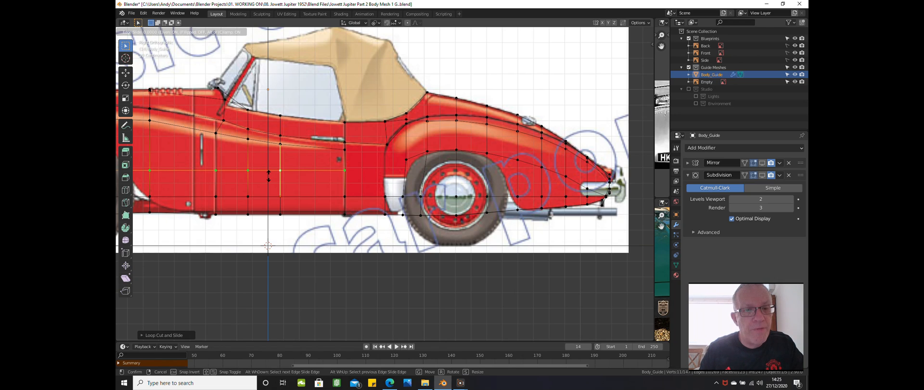
{"action": "key", "text": "f"}
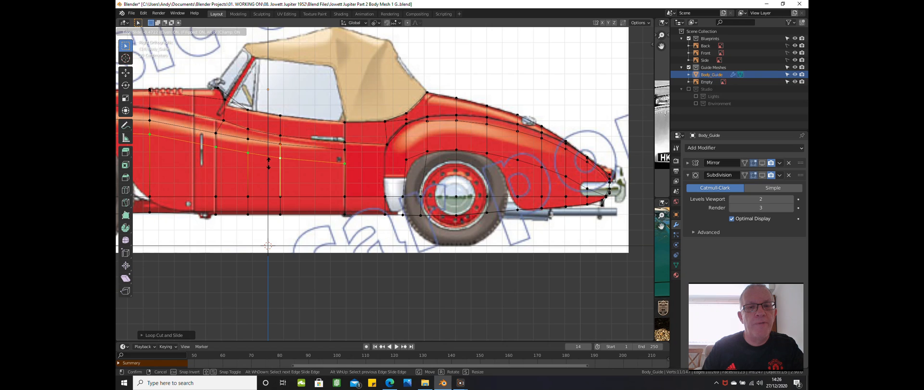
{"action": "left_click", "coordinate": [268, 163]}
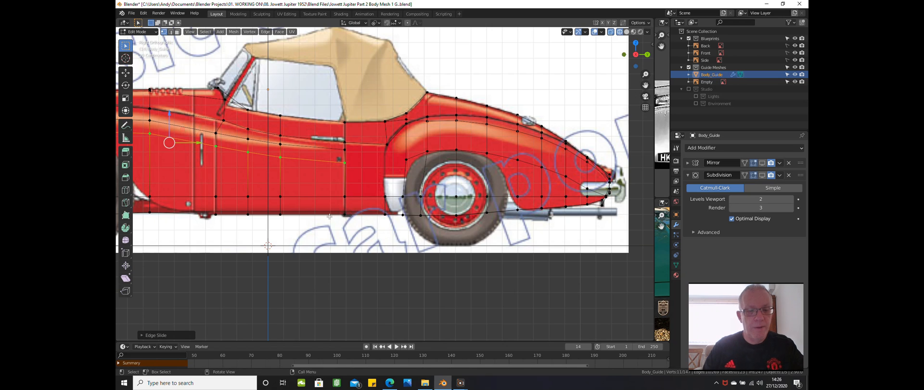
{"action": "key", "text": "alt+h"}
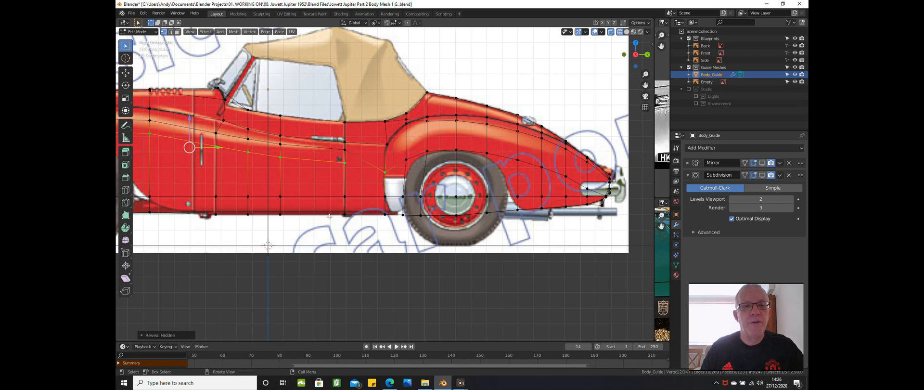
Slide the middle vertex on the rear wing's front edge upward and raise the neighbouring wing vertex along Z to match its height.
{"action": "scroll", "coordinate": [329, 216], "scroll_direction": "up", "scroll_amount": 1}
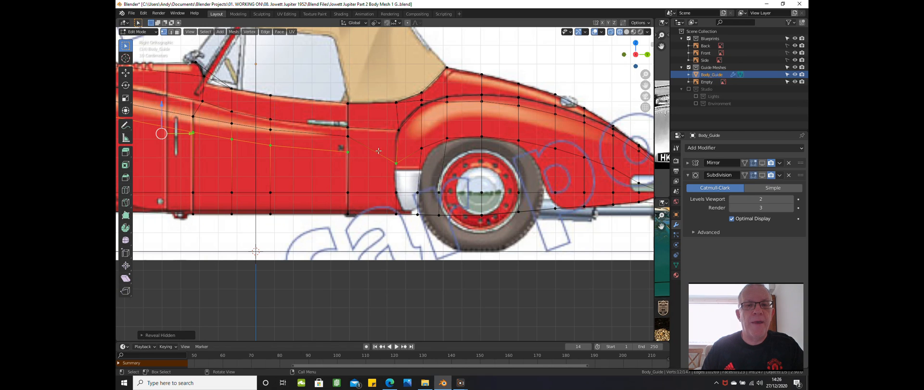
{"action": "left_click", "coordinate": [347, 152]}
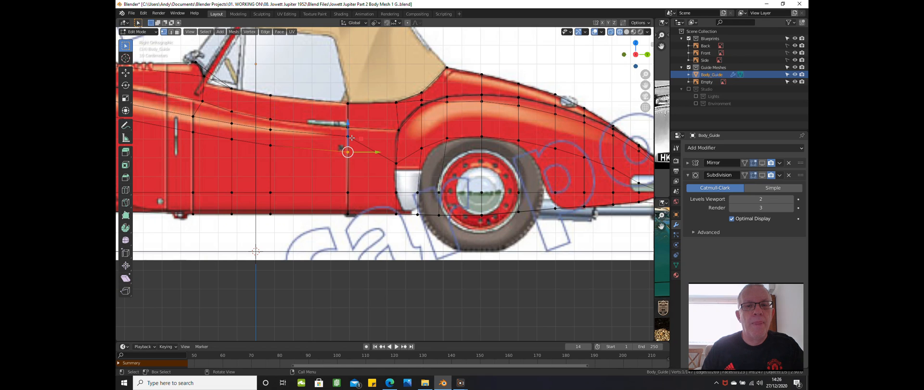
{"action": "left_click_drag", "start_coordinate": [352, 139], "coordinate": [352, 122]}
{"action": "left_click", "coordinate": [395, 162]}
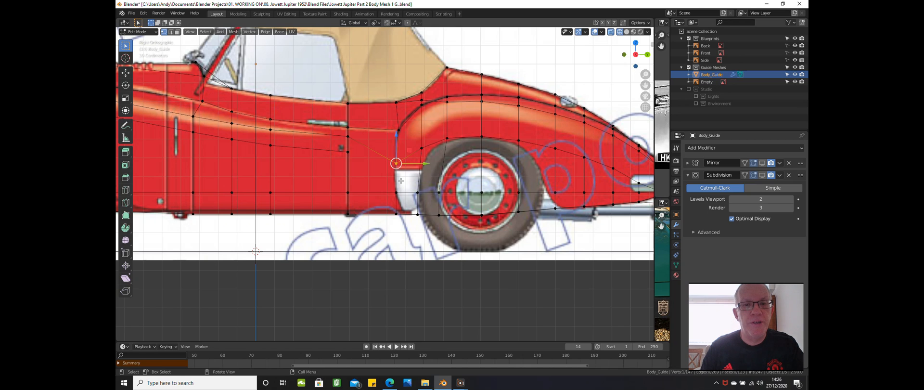
{"action": "key", "text": "shift+v"}
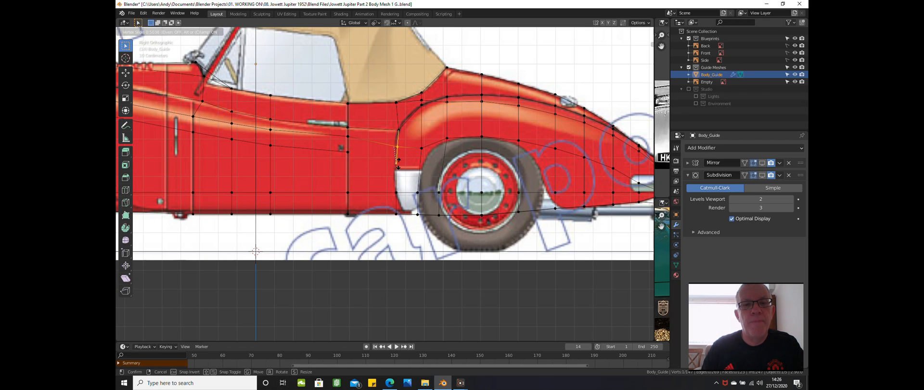
{"action": "left_click", "coordinate": [398, 163]}
{"action": "scroll", "coordinate": [395, 174], "scroll_direction": "up", "scroll_amount": 1}
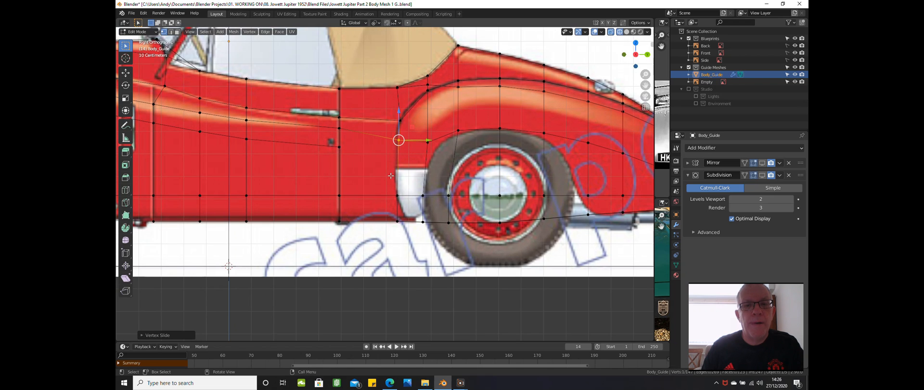
{"action": "key", "text": "shift+v"}
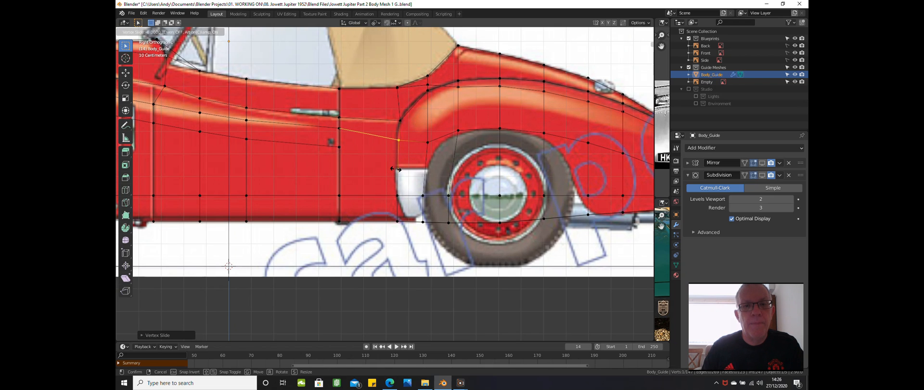
{"action": "left_click", "coordinate": [360, 162]}
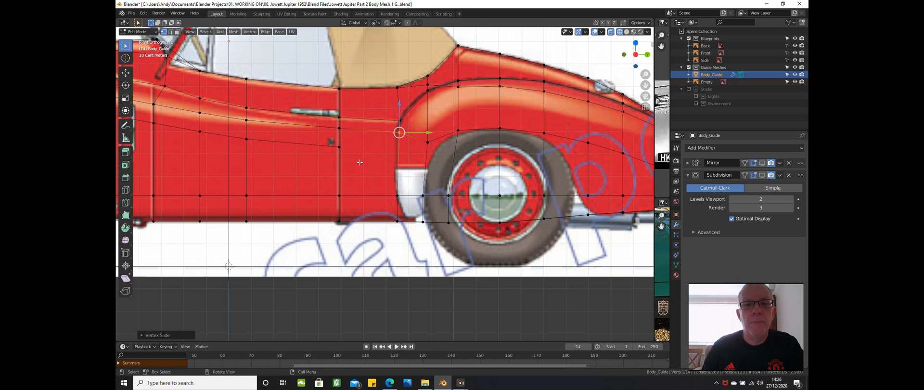
{"action": "left_click", "coordinate": [428, 143]}
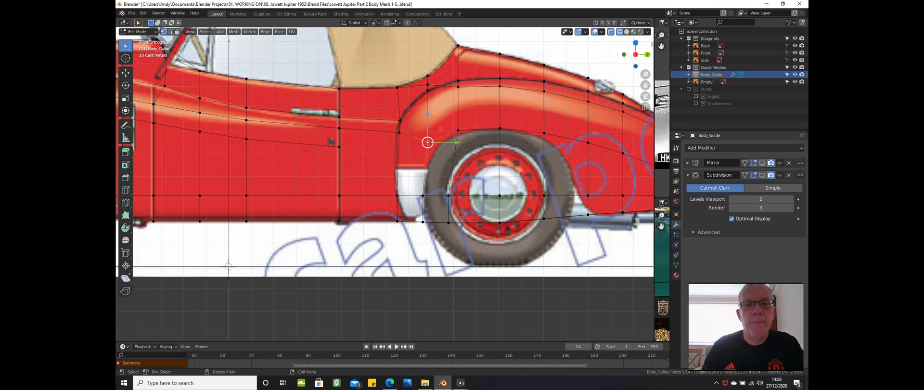
{"action": "left_click_drag", "start_coordinate": [427, 124], "coordinate": [427, 113]}
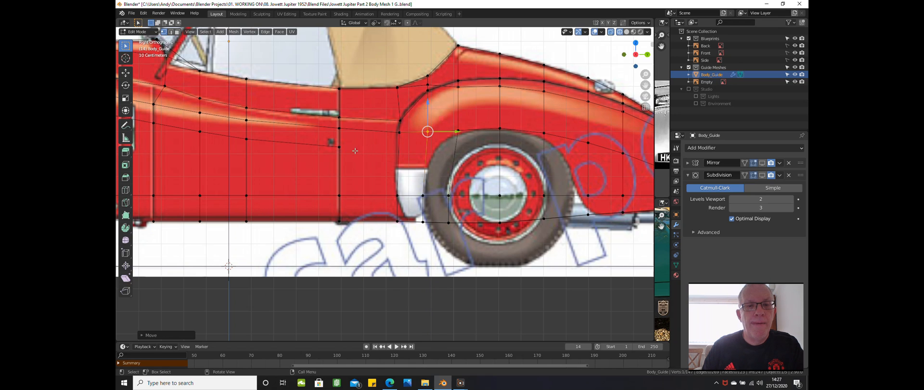
Hide the new loop's vertex on the door's rear edge and add a centred horizontal loop cut along the rear wing.
{"action": "left_click", "coordinate": [349, 146]}
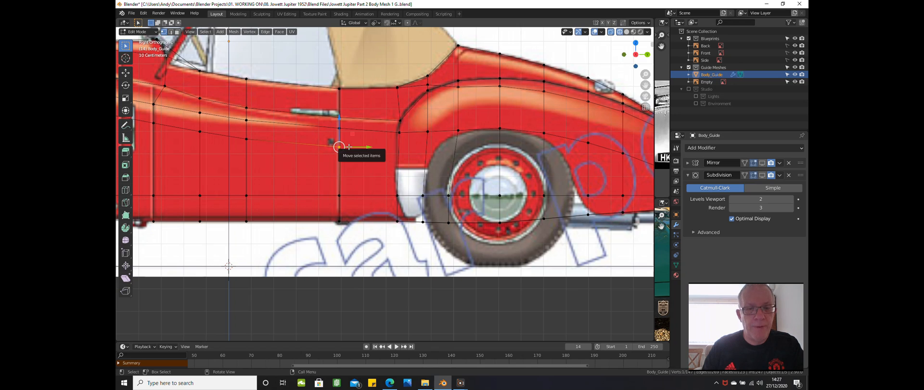
{"action": "key", "text": "h"}
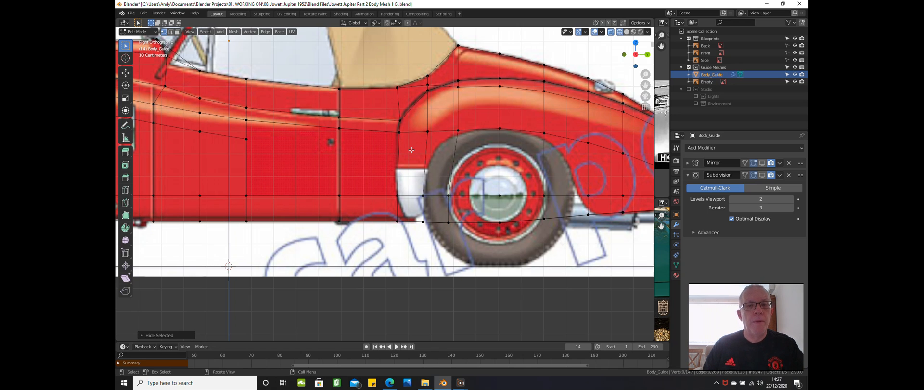
{"action": "key", "text": "ctrl+r"}
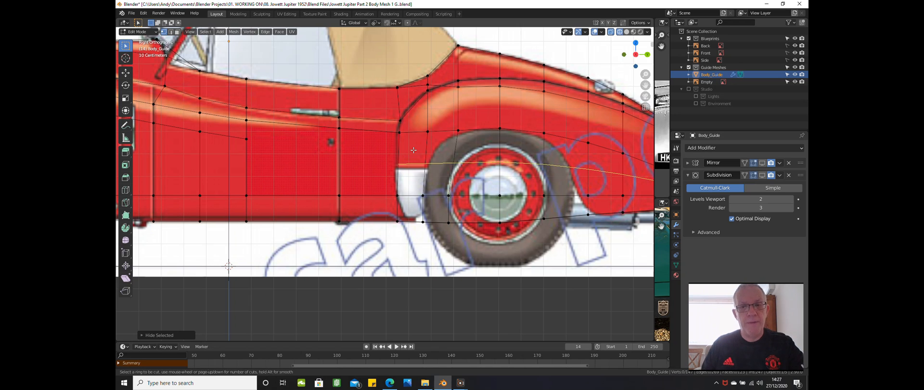
{"action": "left_click", "coordinate": [413, 149]}
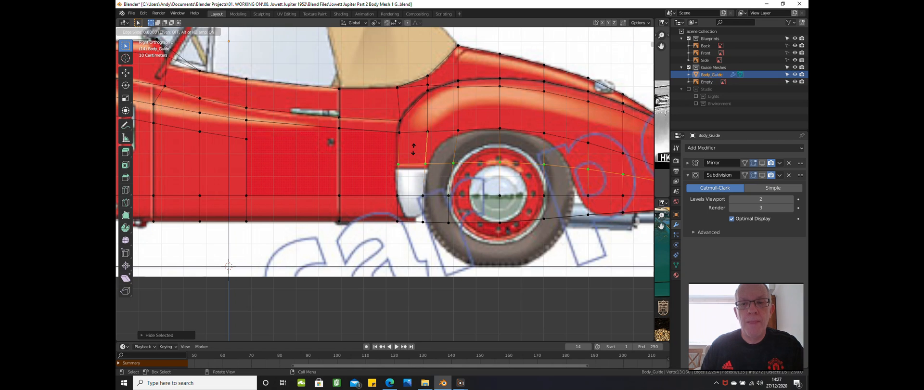
Slide the new rear-wing loop upward with Even and Flipped on to follow the row above, and reveal the hidden vertex.
{"action": "key", "text": "e"}
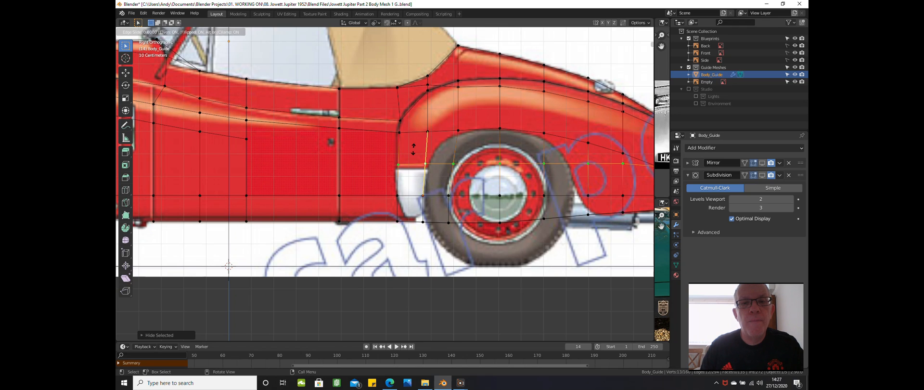
{"action": "key", "text": "e"}
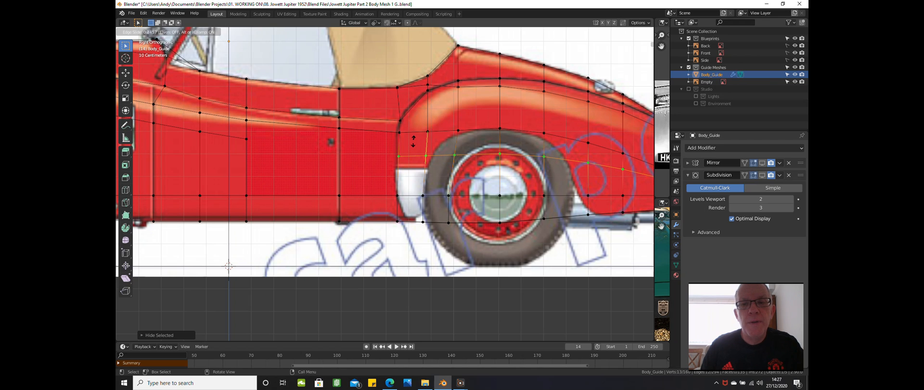
{"action": "key", "text": "e"}
{"action": "key", "text": "f"}
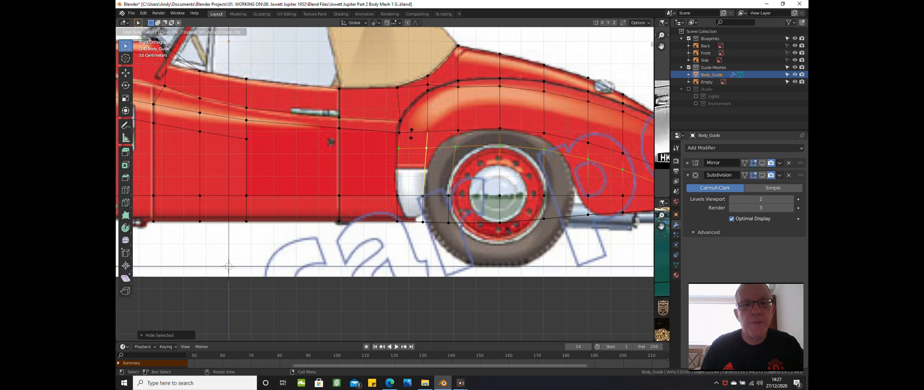
{"action": "left_click", "coordinate": [411, 134]}
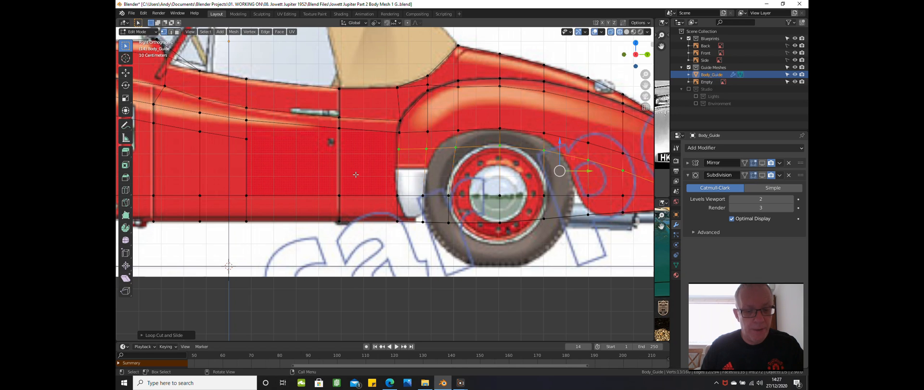
{"action": "key", "text": "alt+h"}
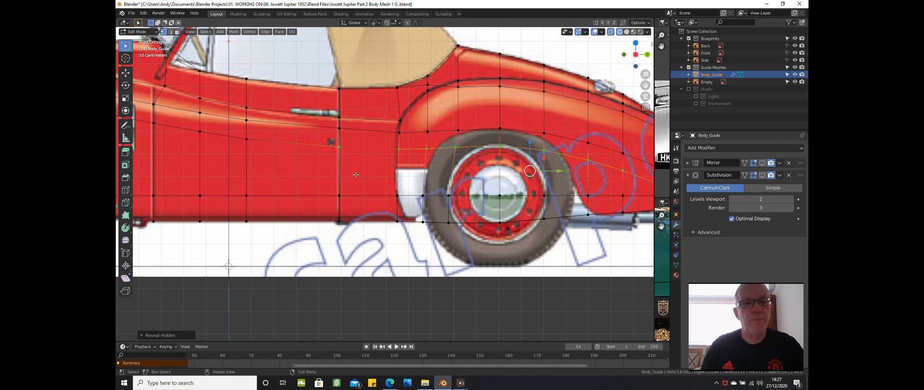
Connect the door loop's end vertex to the matching wing front-edge vertex with an edge, and clear the selection.
{"action": "left_click", "coordinate": [339, 147]}
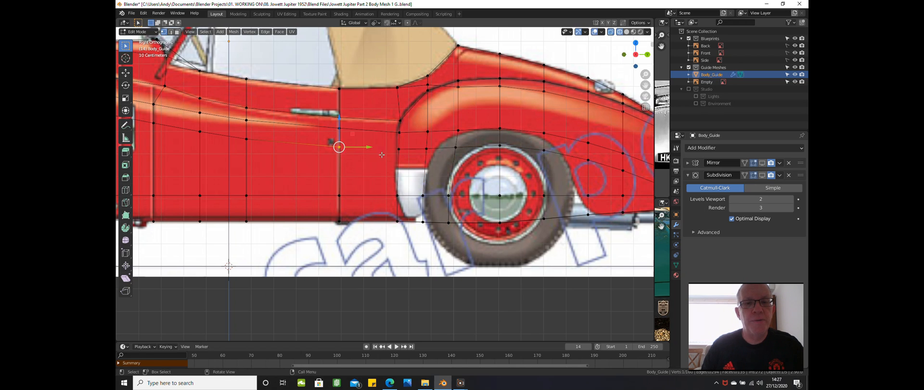
{"action": "left_click", "coordinate": [397, 150], "text": "shift"}
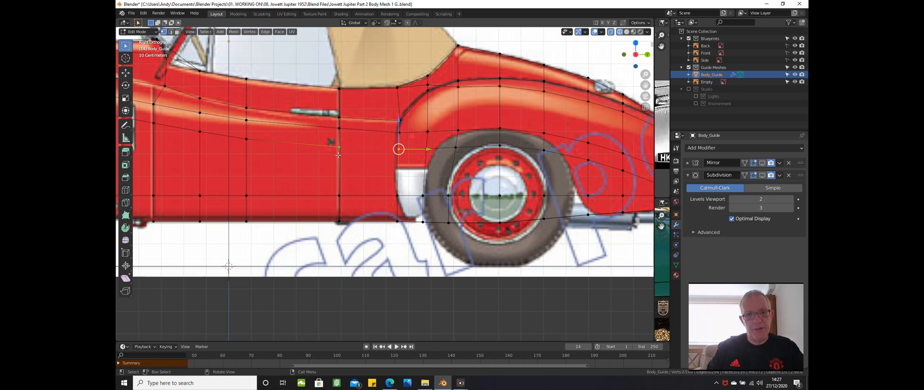
{"action": "key", "text": "j"}
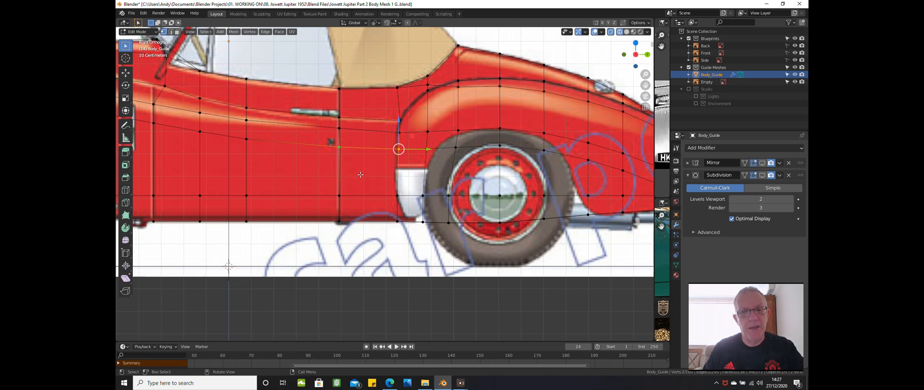
{"action": "key", "text": "alt+a"}
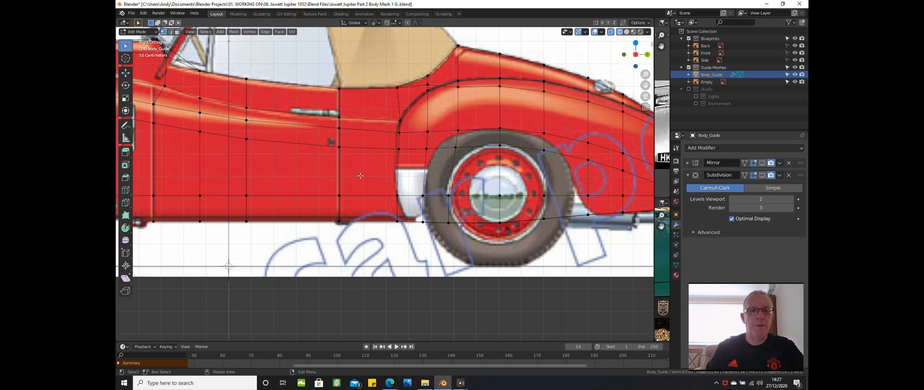
Select the joined horizontal edge loop to check how it runs along the whole body side, and deselect it.
{"action": "scroll", "coordinate": [361, 175], "scroll_direction": "down", "scroll_amount": 2}
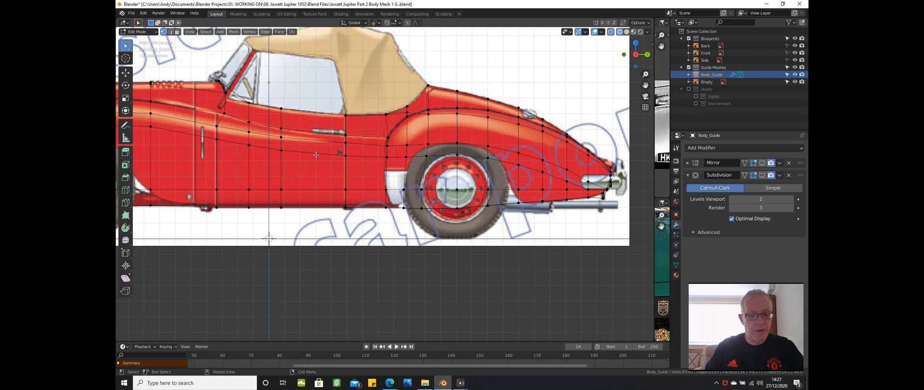
{"action": "left_click", "coordinate": [339, 153], "text": "alt"}
{"action": "scroll", "coordinate": [332, 170], "scroll_direction": "down", "scroll_amount": 2}
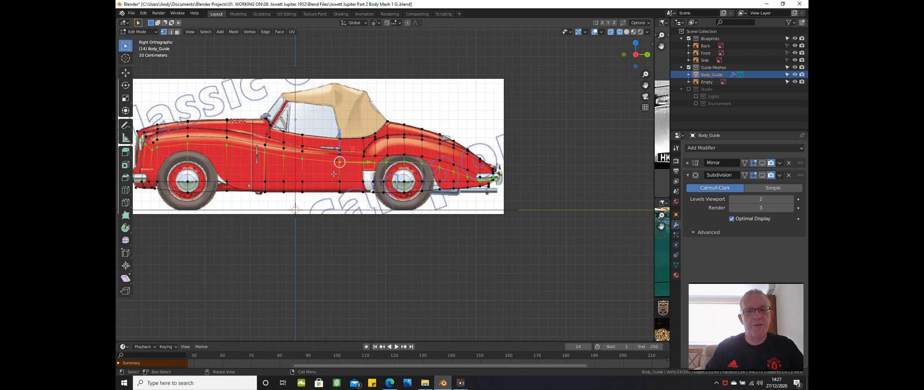
{"action": "scroll", "coordinate": [333, 174], "scroll_direction": "up", "scroll_amount": 1}
{"action": "left_click", "coordinate": [342, 233]}
{"action": "scroll", "coordinate": [339, 231], "scroll_direction": "up", "scroll_amount": 4}
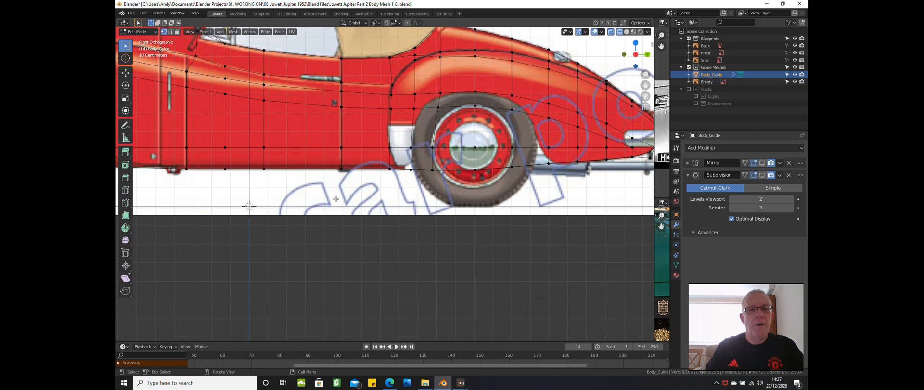
{"action": "scroll", "coordinate": [336, 199], "scroll_direction": "down", "scroll_amount": 1}
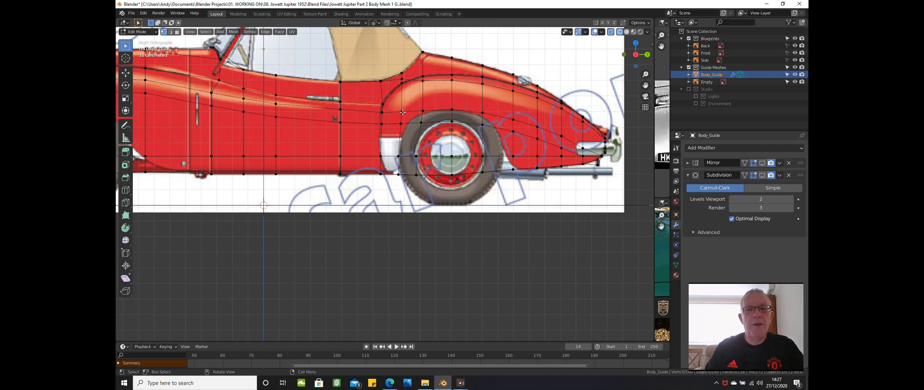
{"action": "scroll", "coordinate": [393, 105], "scroll_direction": "up", "scroll_amount": 1}
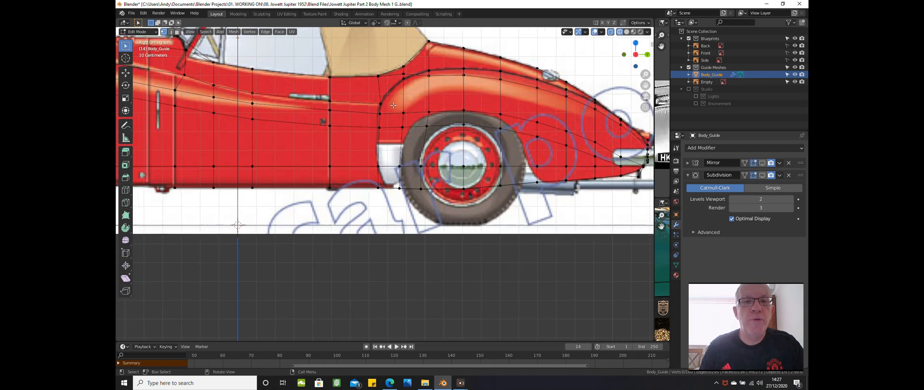
{"action": "scroll", "coordinate": [393, 105], "scroll_direction": "up", "scroll_amount": 1}
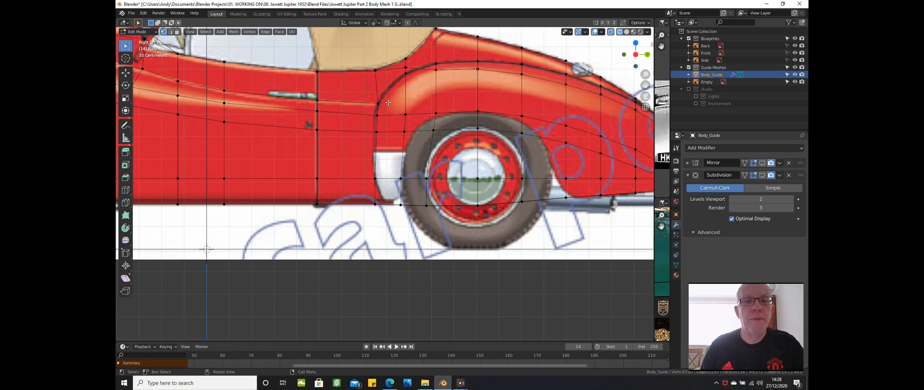
{"action": "left_click", "coordinate": [378, 103]}
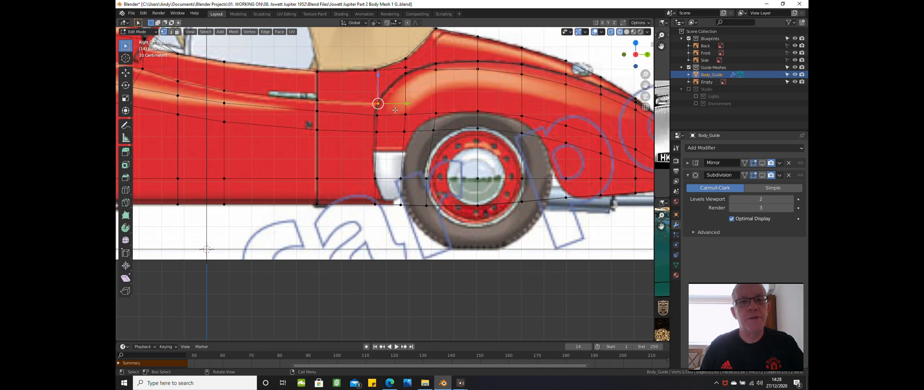
{"action": "key", "text": "h"}
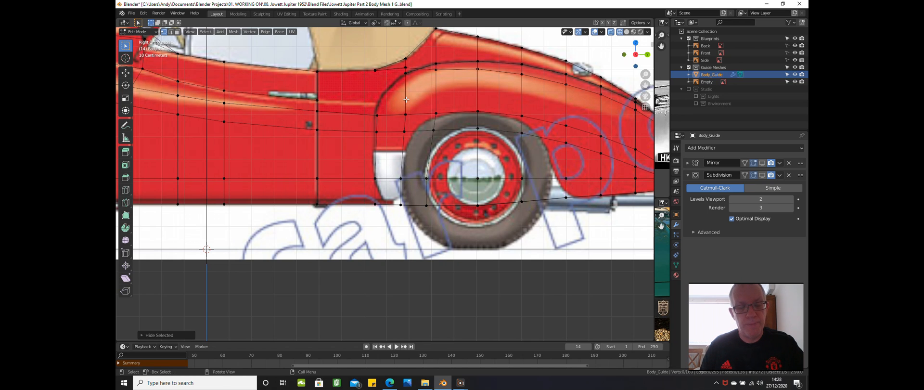
{"action": "key", "text": "ctrl+r"}
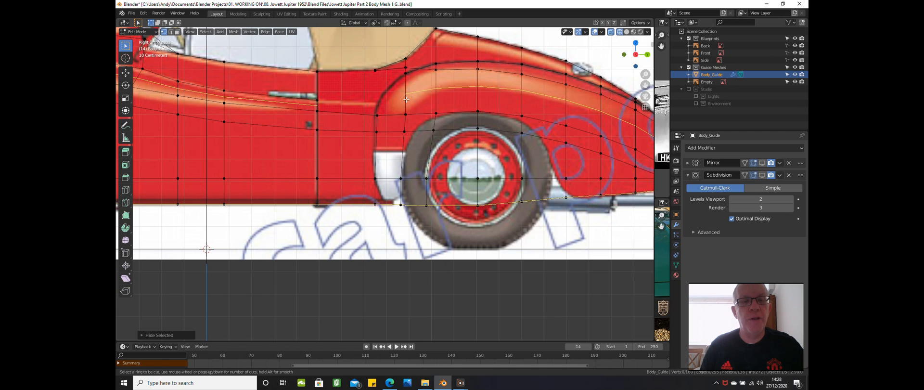
{"action": "key", "text": "Escape"}
{"action": "scroll", "coordinate": [404, 106], "scroll_direction": "down", "scroll_amount": 2}
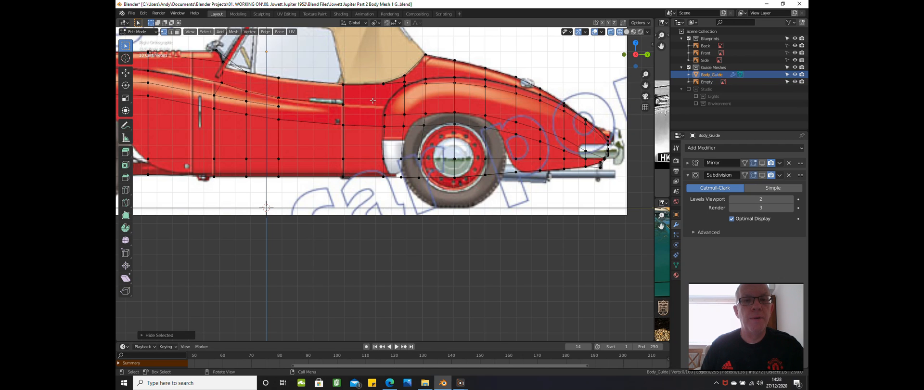
{"action": "key", "text": "ctrl+r"}
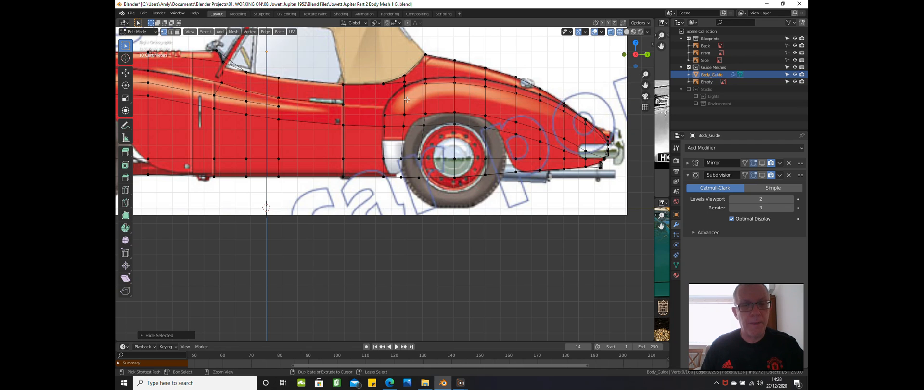
{"action": "key", "text": "Escape"}
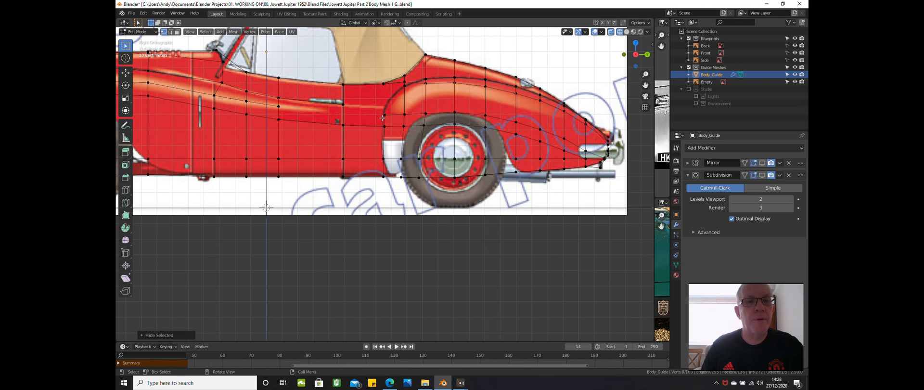
{"action": "key", "text": "alt+h"}
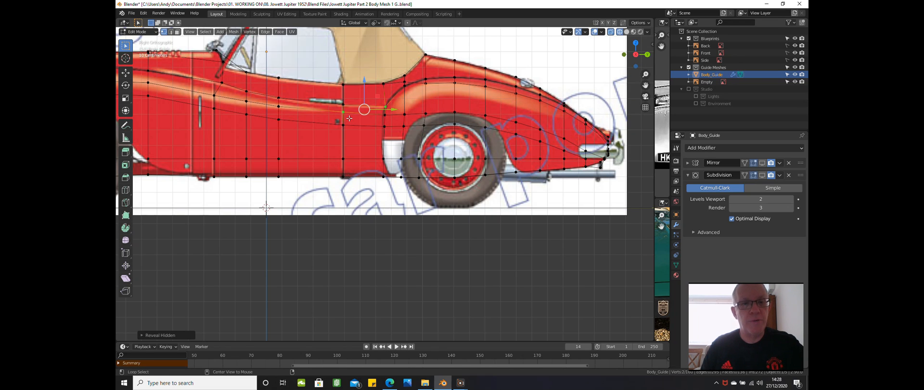
{"action": "left_click", "coordinate": [347, 224]}
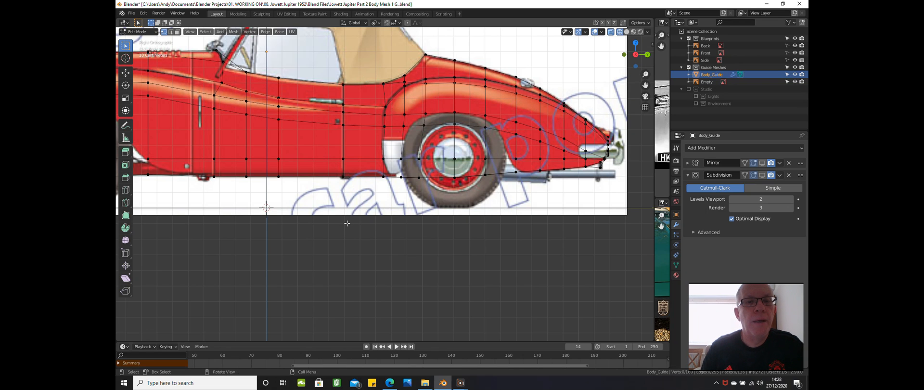
Try to add a centred loop cut through the upper rear wing with the upper door rear-edge vertex hidden, and undo it.
{"action": "left_click", "coordinate": [344, 105]}
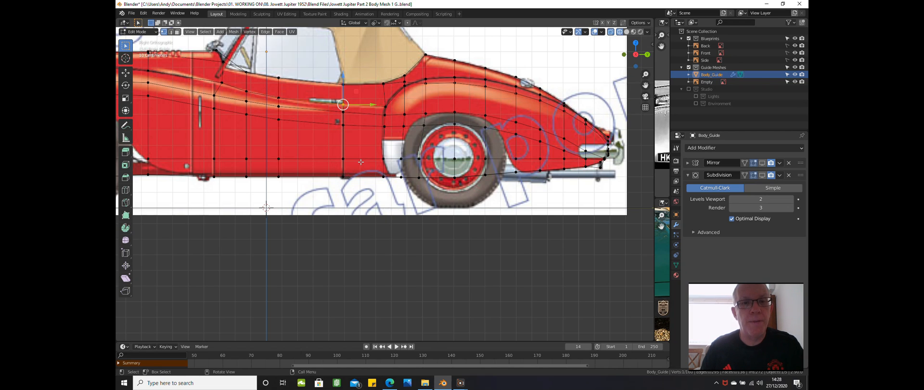
{"action": "key", "text": "h"}
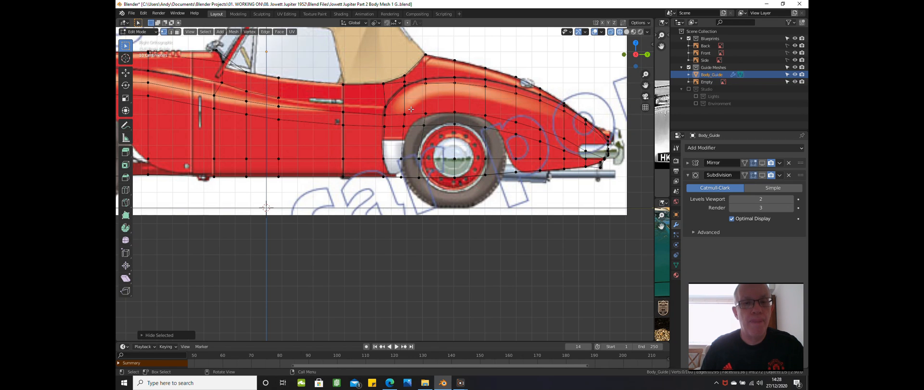
{"action": "key", "text": "ctrl+r"}
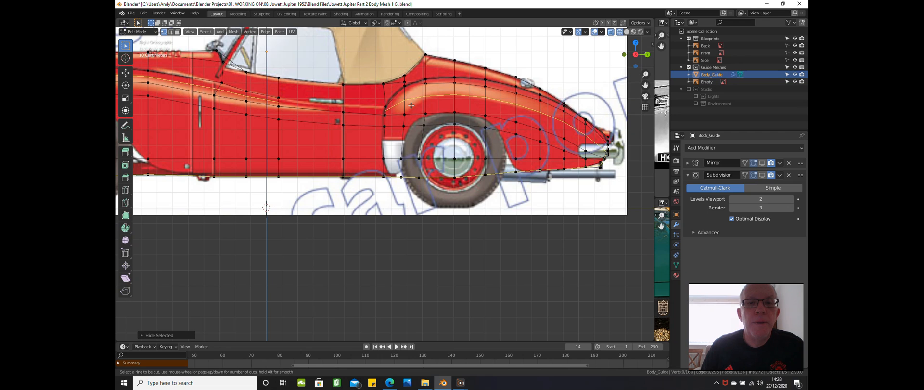
{"action": "left_click", "coordinate": [410, 105]}
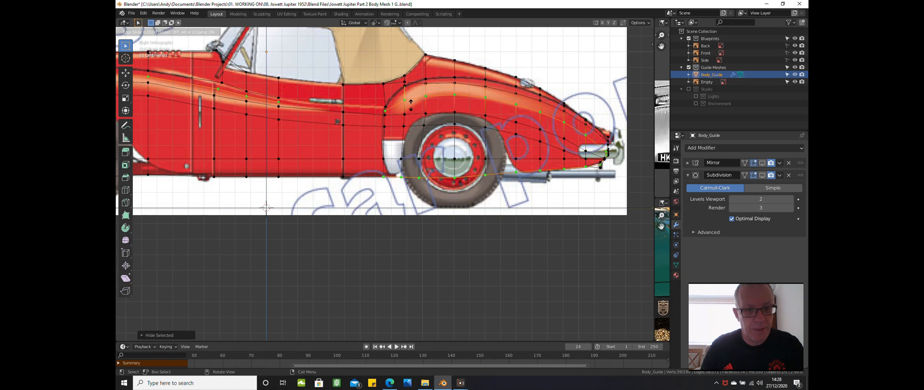
{"action": "key", "text": "ctrl"}
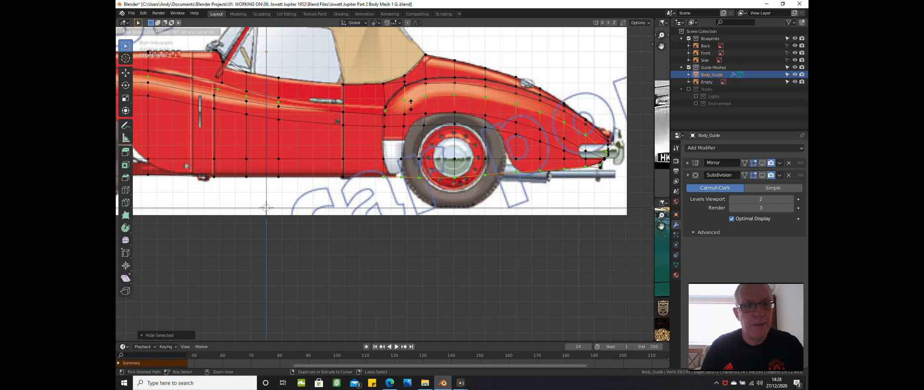
{"action": "left_click", "coordinate": [410, 107]}
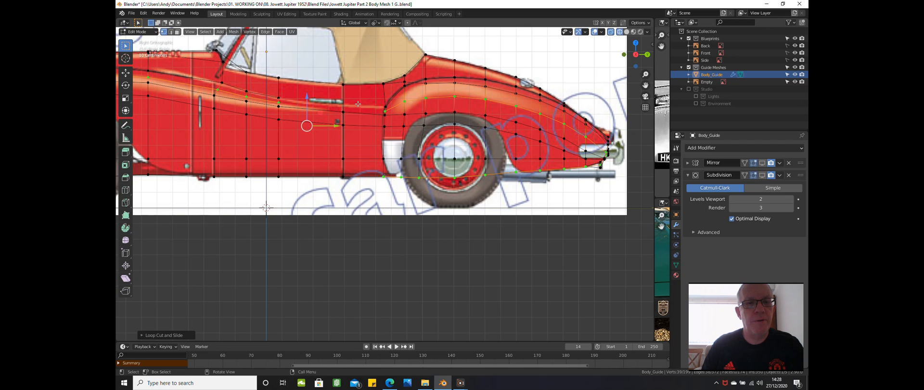
{"action": "key", "text": "ctrl+z"}
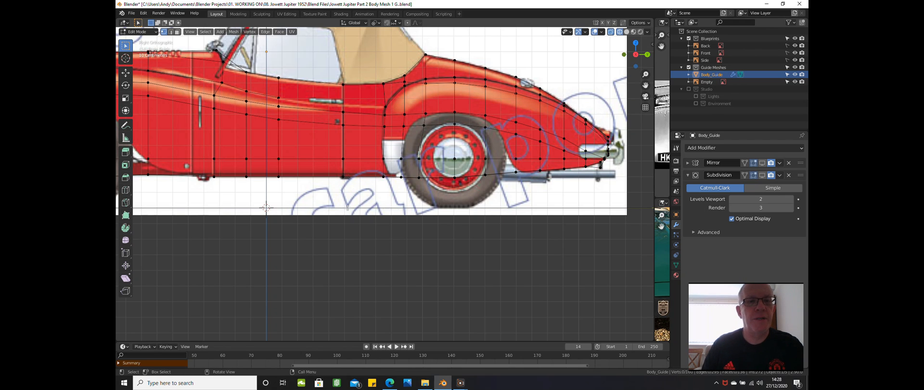
{"action": "scroll", "coordinate": [359, 186], "scroll_direction": "down", "scroll_amount": 2}
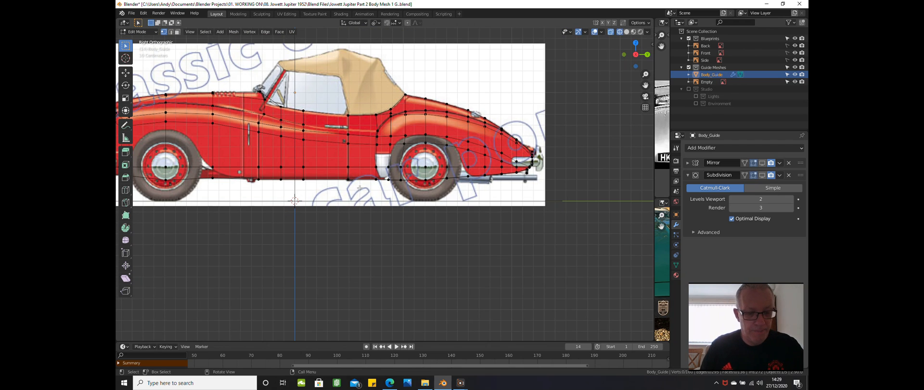
Reveal the hidden door vertex, review the mesh from the side and in perspective, and clear the selection.
{"action": "key", "text": "alt+h"}
{"action": "scroll", "coordinate": [360, 188], "scroll_direction": "up", "scroll_amount": 2}
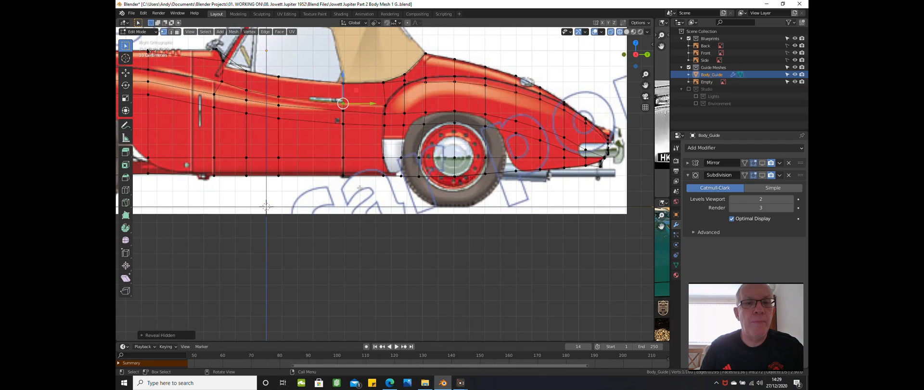
{"action": "scroll", "coordinate": [360, 188], "scroll_direction": "down", "scroll_amount": 2}
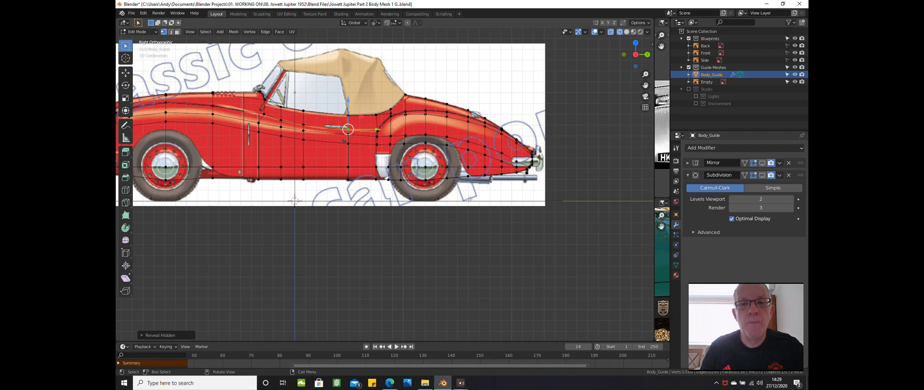
{"action": "scroll", "coordinate": [445, 195], "scroll_direction": "down", "scroll_amount": 4}
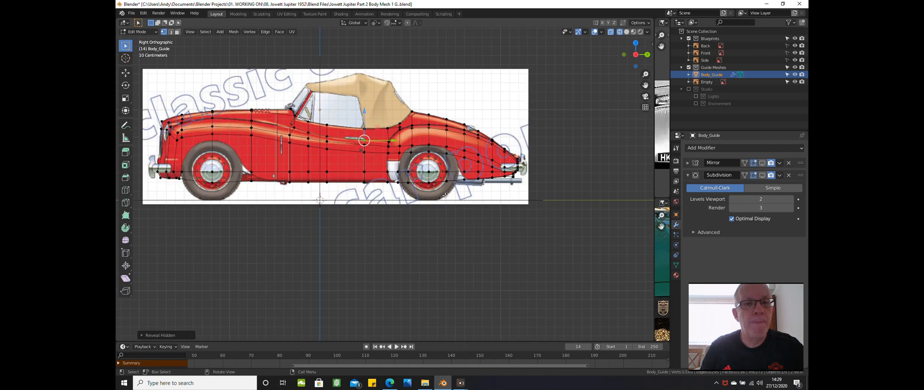
{"action": "mouse_move", "coordinate": [444, 198]}
{"action": "middle_mouse_down"}
{"action": "mouse_move", "coordinate": [415, 229]}
{"action": "mouse_move", "coordinate": [402, 202]}
{"action": "mouse_move", "coordinate": [475, 215]}
{"action": "mouse_move", "coordinate": [440, 207]}
{"action": "middle_mouse_up"}
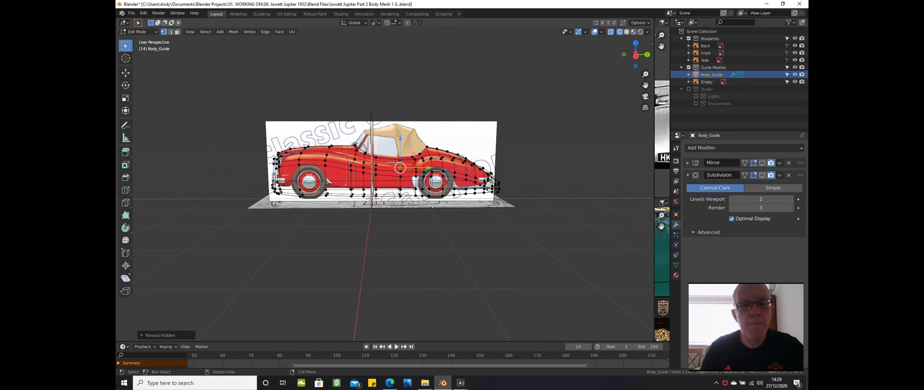
{"action": "scroll", "coordinate": [427, 203], "scroll_direction": "up", "scroll_amount": 2}
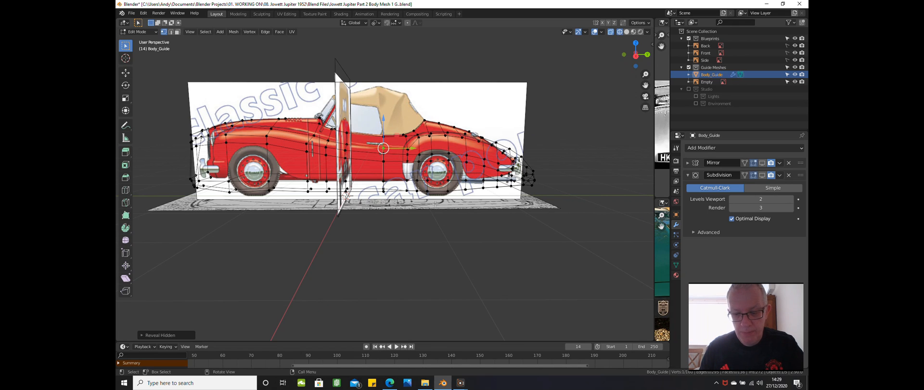
{"action": "key", "text": "KP_3"}
{"action": "scroll", "coordinate": [434, 203], "scroll_direction": "up", "scroll_amount": 2}
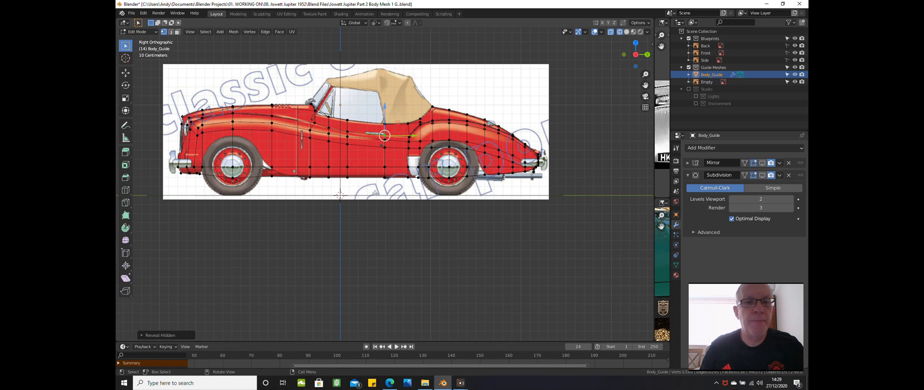
{"action": "left_click", "coordinate": [370, 236]}
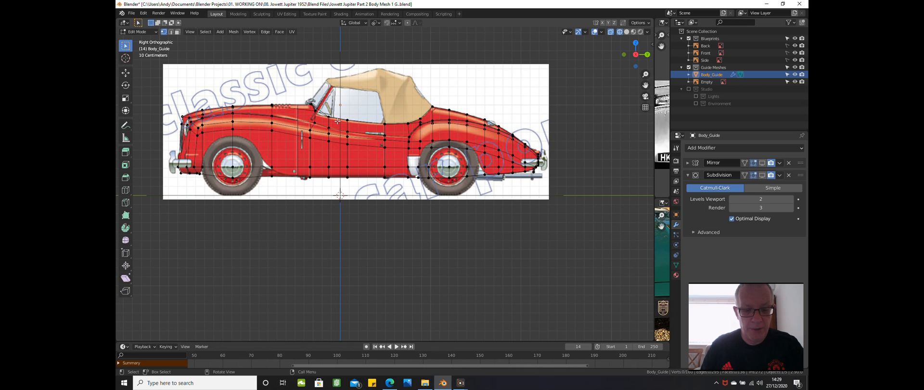
Hide the mid-door vertex column and add a horizontal loop cut through the rear wing with Even and Flipped on, following the neighbouring row.
{"action": "key", "text": "b"}
{"action": "left_click_drag", "start_coordinate": [340, 112], "coordinate": [368, 209]}
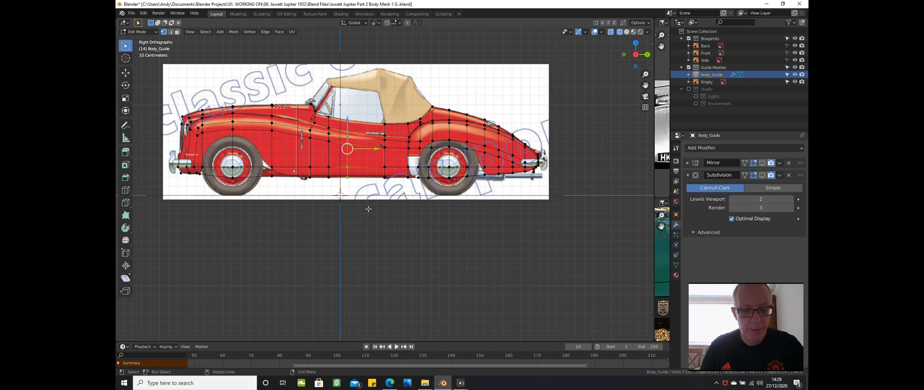
{"action": "key", "text": "h"}
{"action": "scroll", "coordinate": [412, 174], "scroll_direction": "up", "scroll_amount": 2}
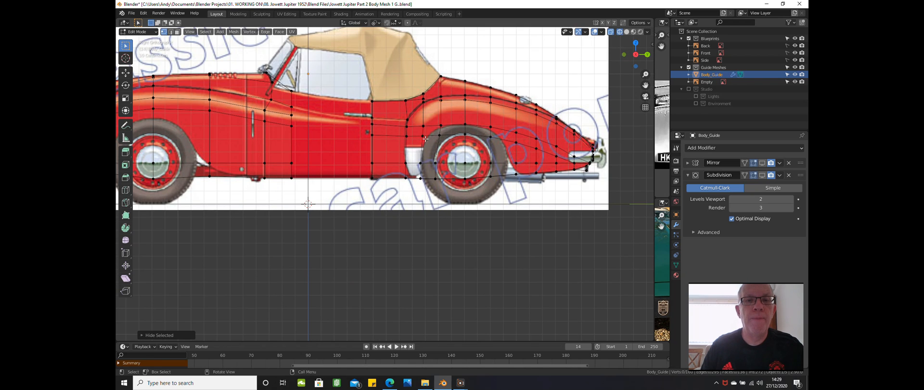
{"action": "key", "text": "ctrl+r"}
{"action": "left_click", "coordinate": [424, 117]}
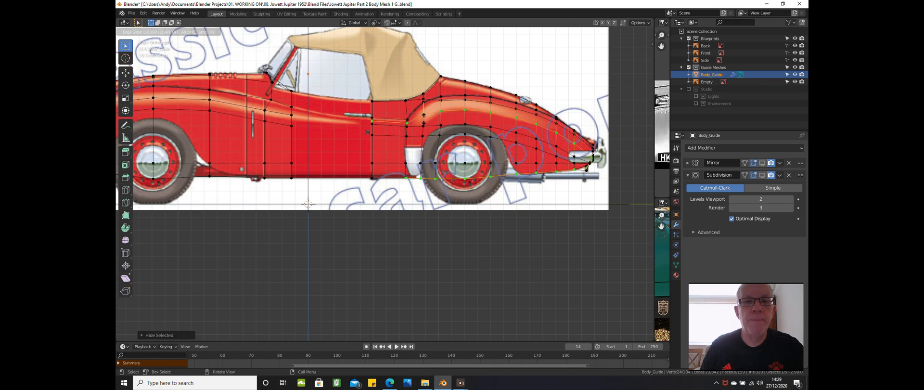
{"action": "key", "text": "e"}
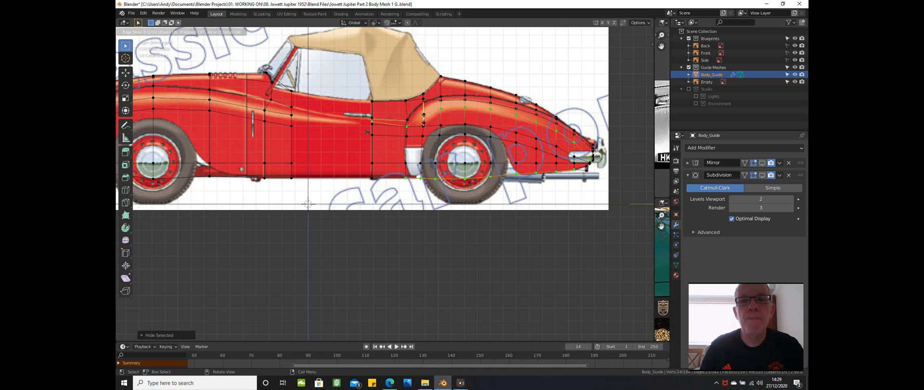
{"action": "key", "text": "f"}
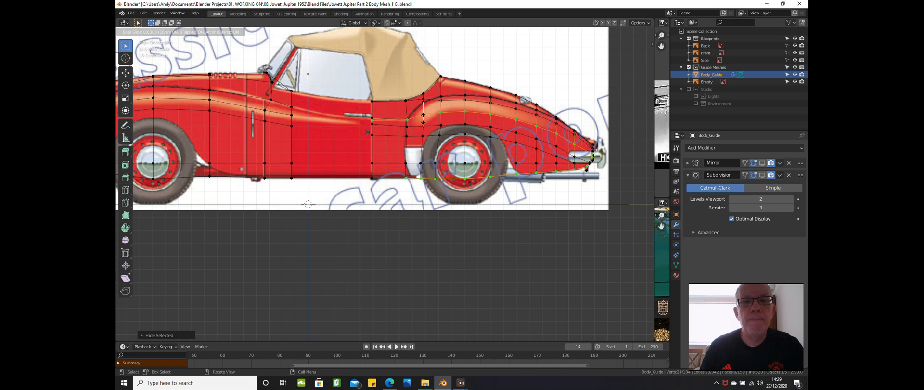
{"action": "left_click", "coordinate": [423, 118]}
Reveal the hidden door vertices and clear the selection.
{"action": "scroll", "coordinate": [402, 180], "scroll_direction": "down", "scroll_amount": 2}
{"action": "left_click", "coordinate": [405, 178]}
{"action": "mouse_move", "coordinate": [402, 199]}
{"action": "middle_mouse_down"}
{"action": "mouse_move", "coordinate": [438, 204]}
{"action": "mouse_move", "coordinate": [406, 208]}
{"action": "middle_mouse_up"}
{"action": "scroll", "coordinate": [407, 209], "scroll_direction": "up", "scroll_amount": 4}
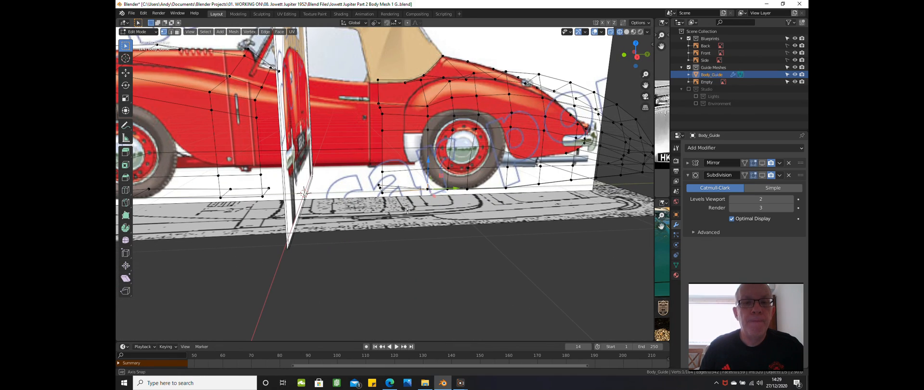
{"action": "key", "text": "alt+h"}
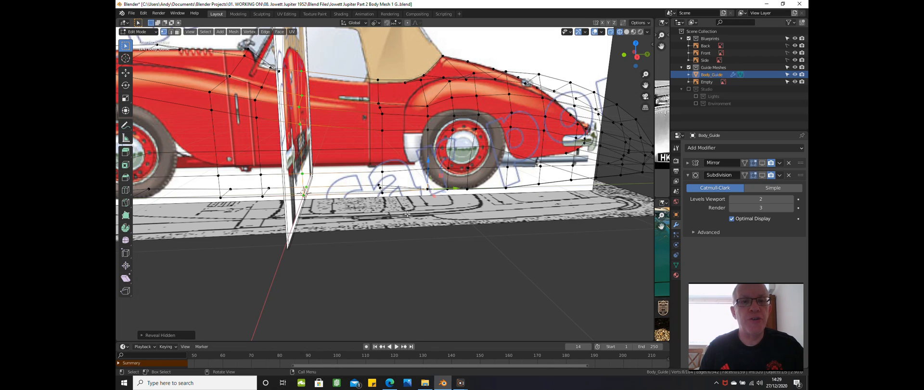
{"action": "left_click", "coordinate": [390, 252]}
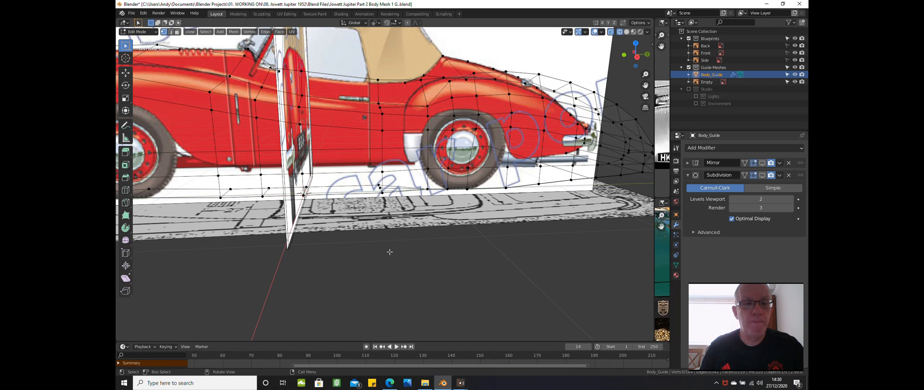
Display the body in Solid shading and turn off the Blueprints collection to inspect the side surface.
{"action": "key", "text": "z"}
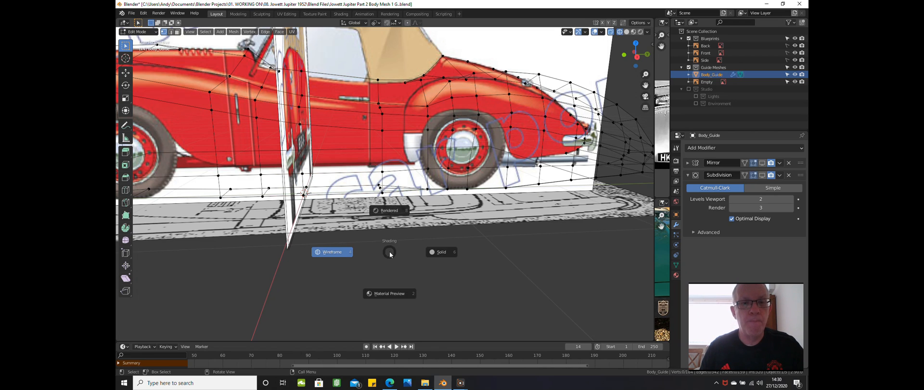
{"action": "left_click", "coordinate": [435, 250]}
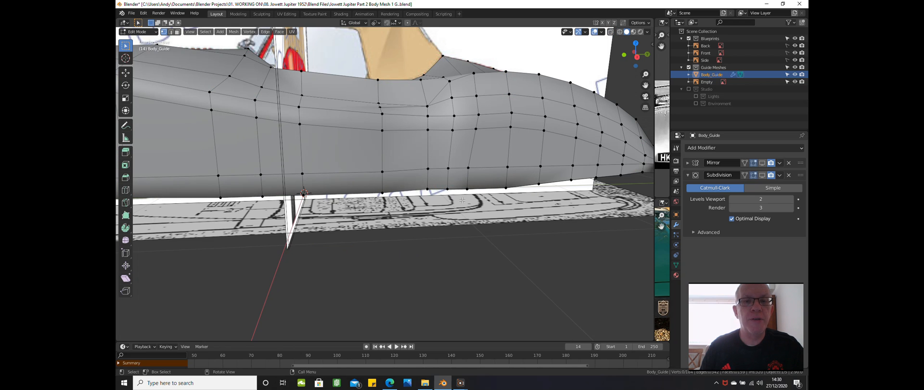
{"action": "left_click", "coordinate": [688, 39]}
{"action": "middle_click_drag", "start_coordinate": [410, 123], "coordinate": [379, 136]}
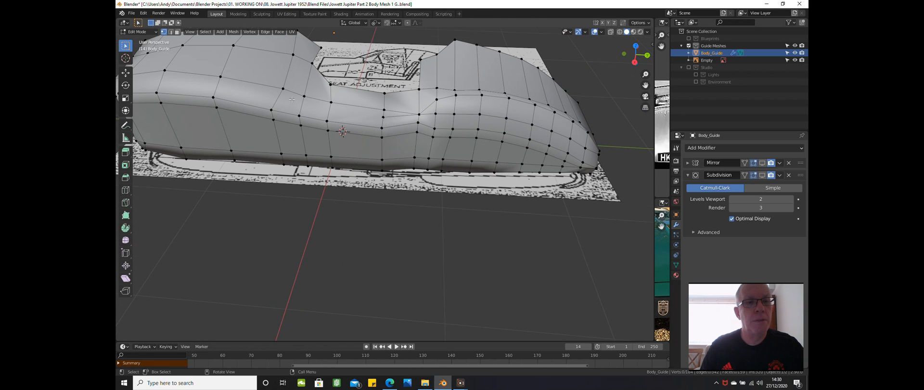
{"action": "scroll", "coordinate": [292, 100], "scroll_direction": "down", "scroll_amount": 1}
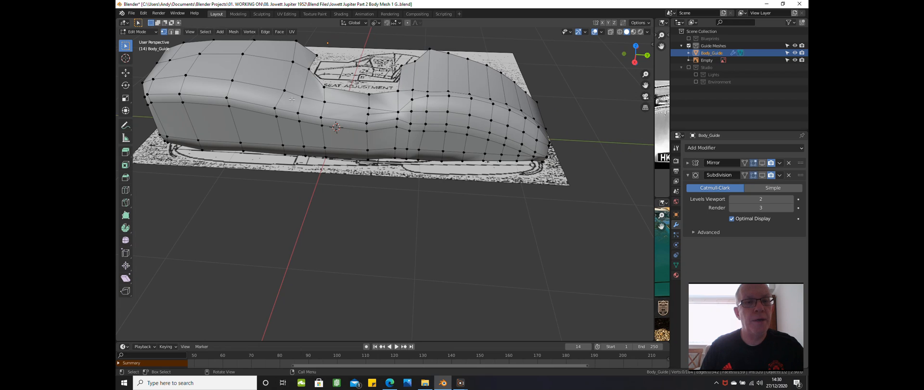
Add a centred horizontal loop cut through the upper front wing and forward part of the door.
{"action": "key", "text": "ctrl+r"}
{"action": "left_click", "coordinate": [279, 100]}
{"action": "right_click", "coordinate": [279, 100]}
{"action": "scroll", "coordinate": [353, 110], "scroll_direction": "up", "scroll_amount": 1}
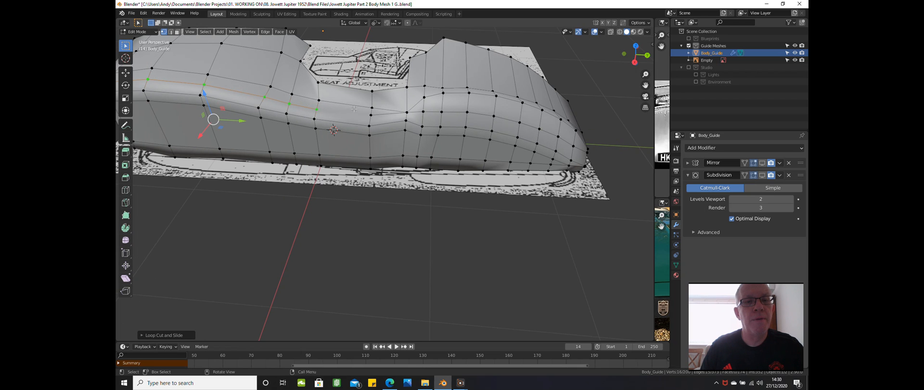
Connect the new loop's end vertex to the door's rear-edge vertex, and connect that vertex onward to the matching rear-wing row vertex.
{"action": "left_click", "coordinate": [317, 109]}
{"action": "left_click", "coordinate": [371, 115], "text": "shift"}
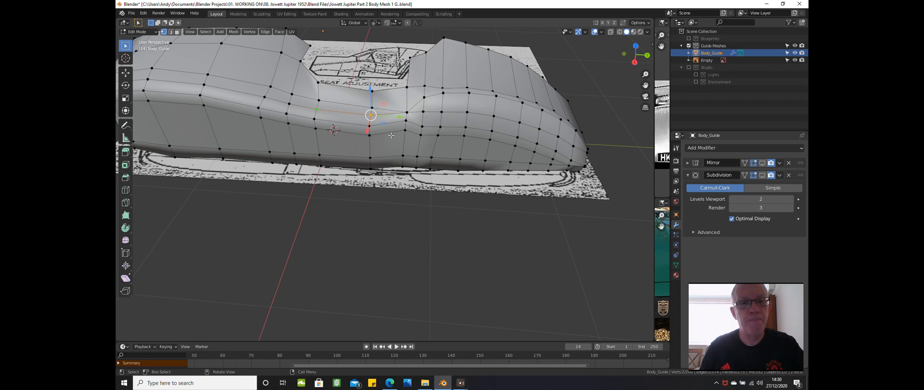
{"action": "key", "text": "j"}
{"action": "scroll", "coordinate": [390, 135], "scroll_direction": "up", "scroll_amount": 2}
{"action": "middle_click_drag", "start_coordinate": [396, 140], "coordinate": [382, 113]}
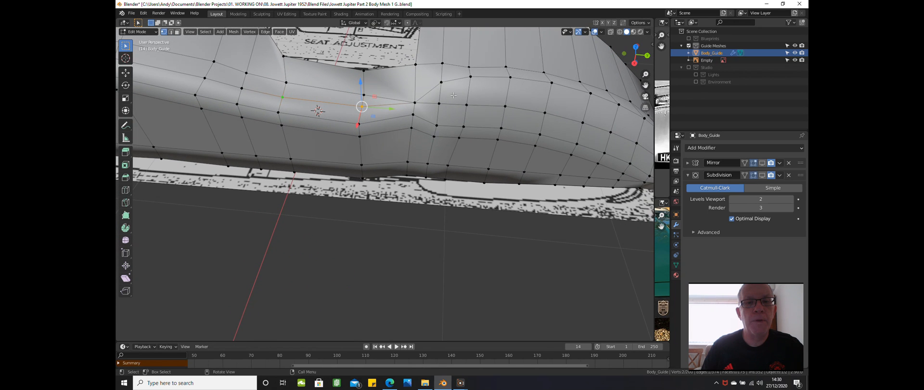
{"action": "middle_click_drag", "start_coordinate": [427, 96], "coordinate": [371, 100]}
{"action": "left_click", "coordinate": [356, 95]}
{"action": "right_click", "coordinate": [443, 79], "text": "ctrl"}
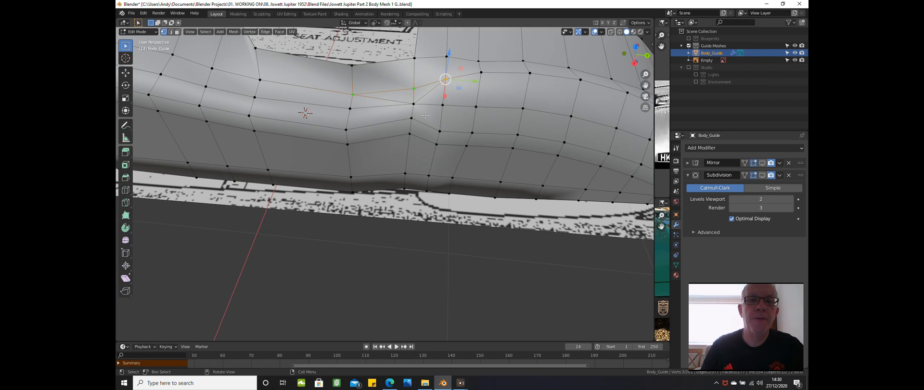
Dissolve the old edge between the door's rear-edge vertex and the lower vertex at the wing's front edge.
{"action": "left_click", "coordinate": [356, 94]}
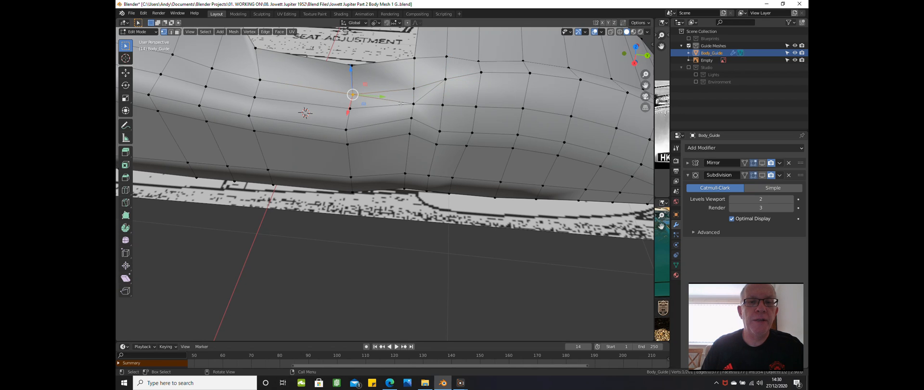
{"action": "left_click", "coordinate": [413, 104], "text": "shift"}
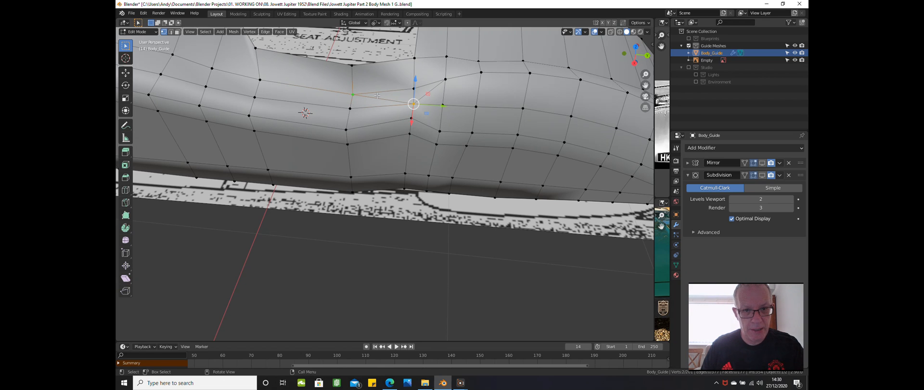
{"action": "key", "text": "x"}
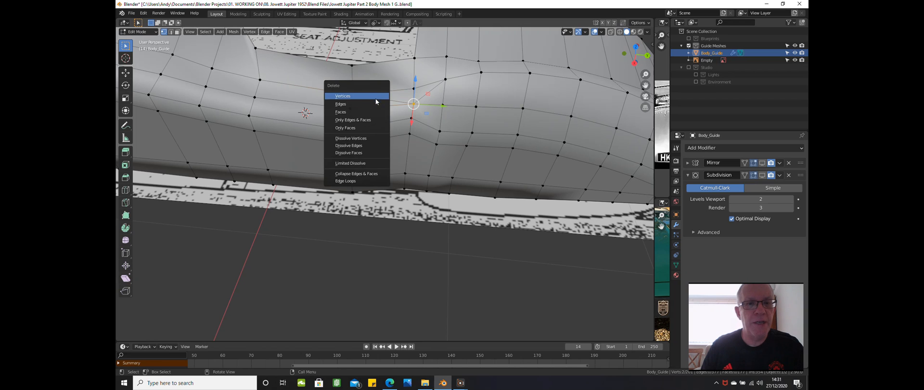
{"action": "left_click", "coordinate": [359, 143]}
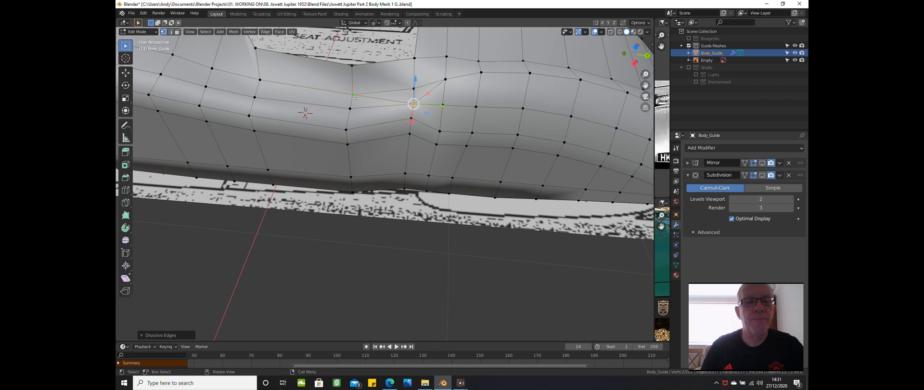
Fill a four-sided face between the door's rear edge and the wing's front edge, below the new connecting edge.
{"action": "middle_click_drag", "start_coordinate": [355, 97], "coordinate": [404, 88]}
{"action": "left_click", "coordinate": [403, 88], "text": "shift"}
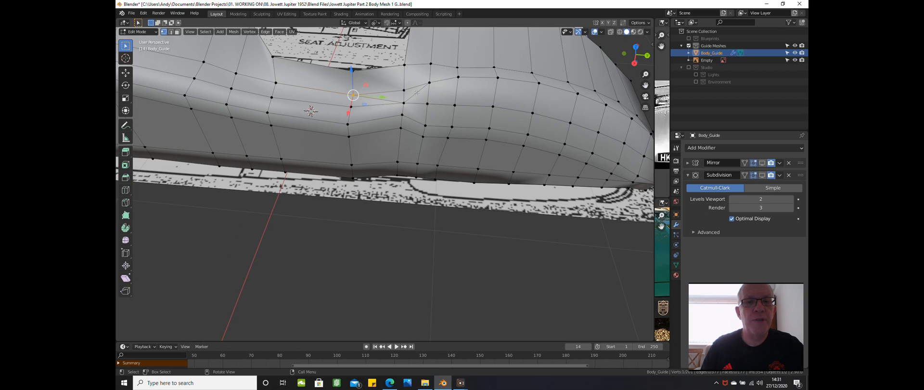
{"action": "left_click", "coordinate": [404, 89], "text": "shift"}
{"action": "left_click", "coordinate": [405, 103], "text": "shift"}
{"action": "left_click", "coordinate": [357, 108], "text": "shift"}
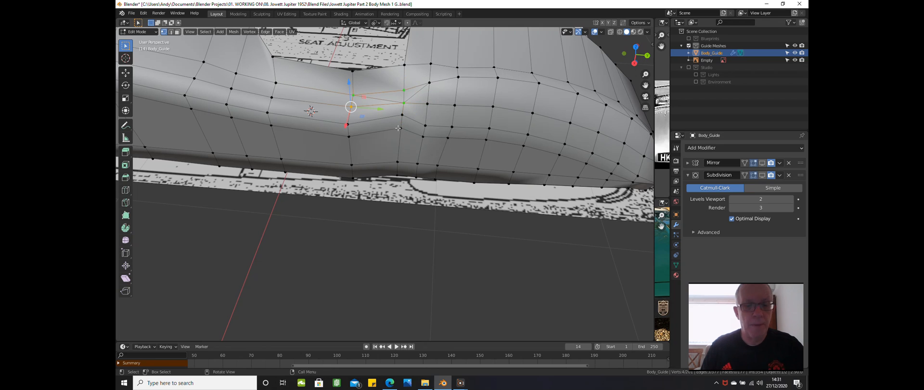
{"action": "key", "text": "f"}
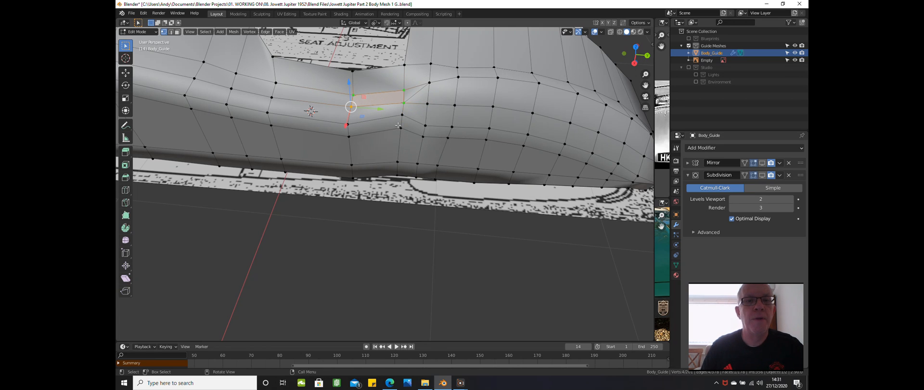
Fill the adjoining four-sided face at the front of the rear wing and clear the selection.
{"action": "left_click", "coordinate": [404, 90]}
{"action": "left_click", "coordinate": [429, 83], "text": "shift"}
{"action": "left_click", "coordinate": [427, 104], "text": "shift"}
{"action": "left_click", "coordinate": [403, 103], "text": "shift"}
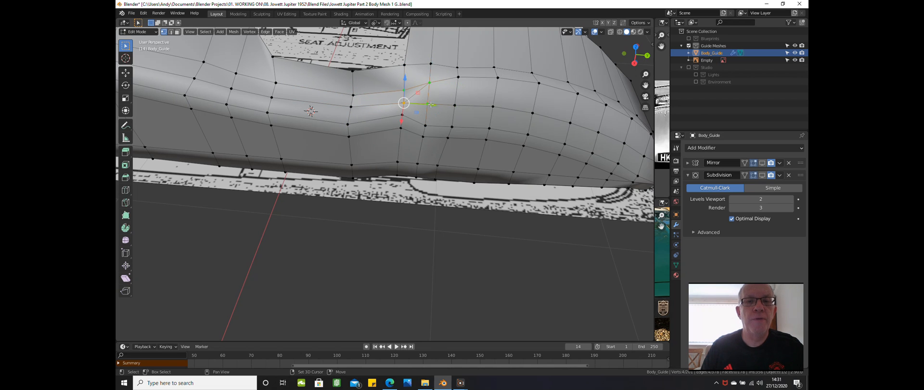
{"action": "key", "text": "f"}
{"action": "middle_click_drag", "start_coordinate": [435, 104], "coordinate": [410, 131]}
{"action": "left_click", "coordinate": [374, 238]}
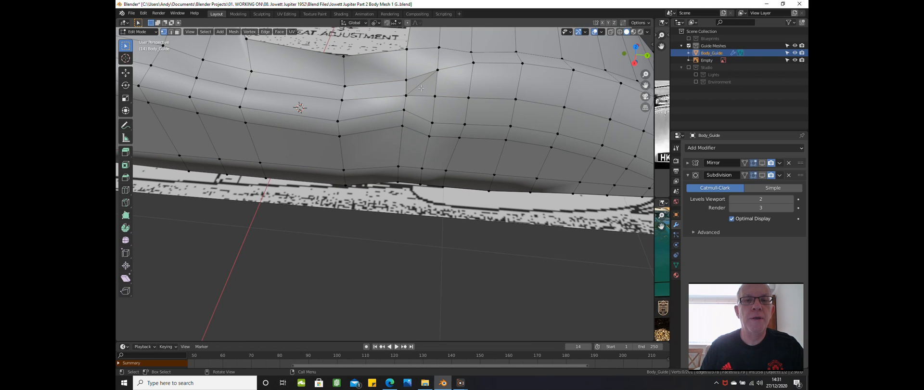
Select the whole body guide mesh and merge its duplicate vertices by distance.
{"action": "key", "text": "a"}
{"action": "mouse_move", "coordinate": [422, 165]}
{"action": "middle_mouse_down"}
{"action": "mouse_move", "coordinate": [431, 172]}
{"action": "mouse_move", "coordinate": [433, 141]}
{"action": "mouse_move", "coordinate": [420, 156]}
{"action": "middle_mouse_up"}
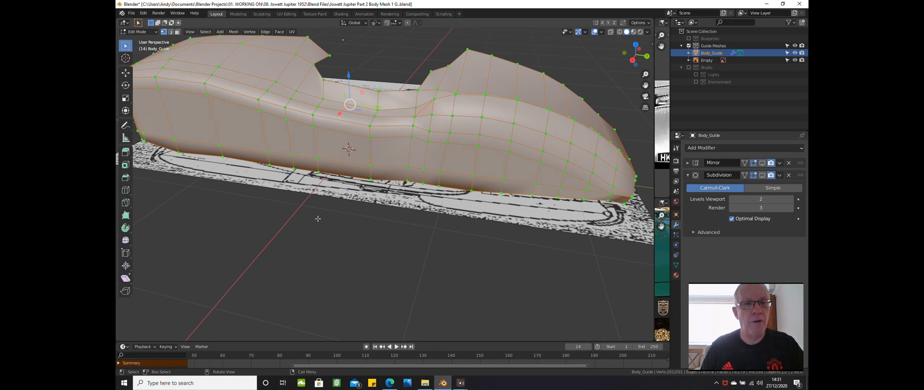
{"action": "left_click", "coordinate": [235, 33]}
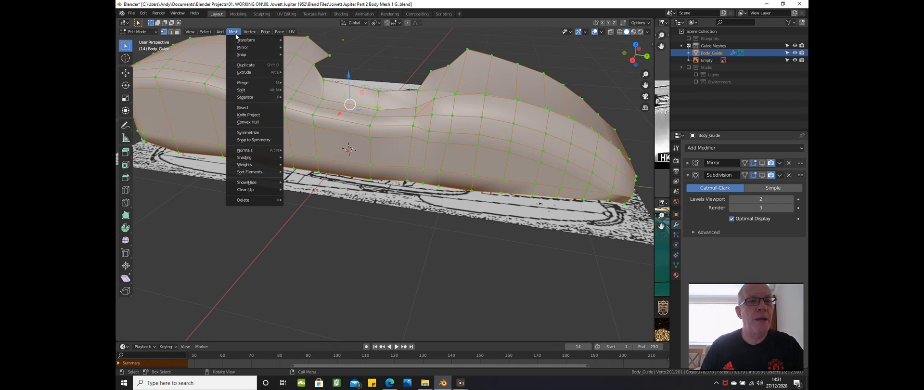
{"action": "mouse_move", "coordinate": [269, 190]}
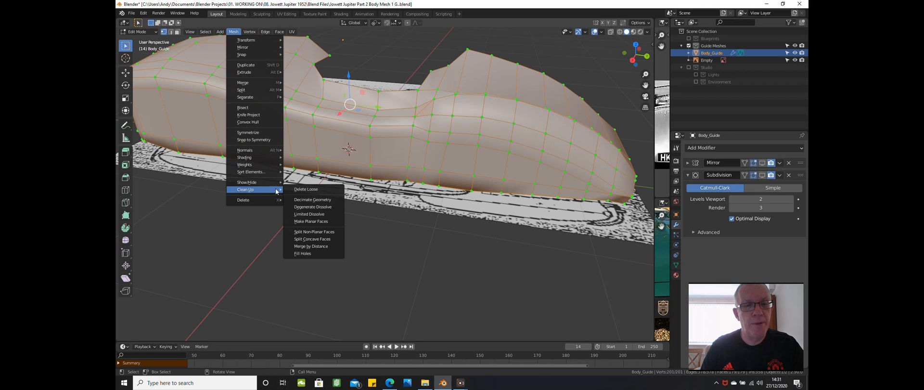
{"action": "left_click", "coordinate": [318, 249]}
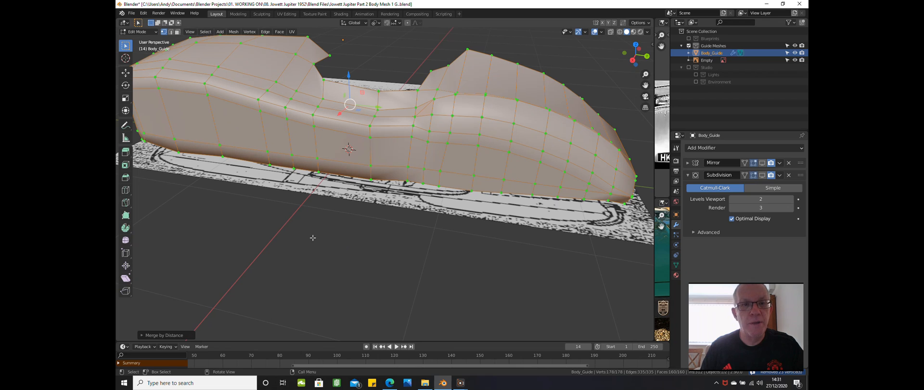
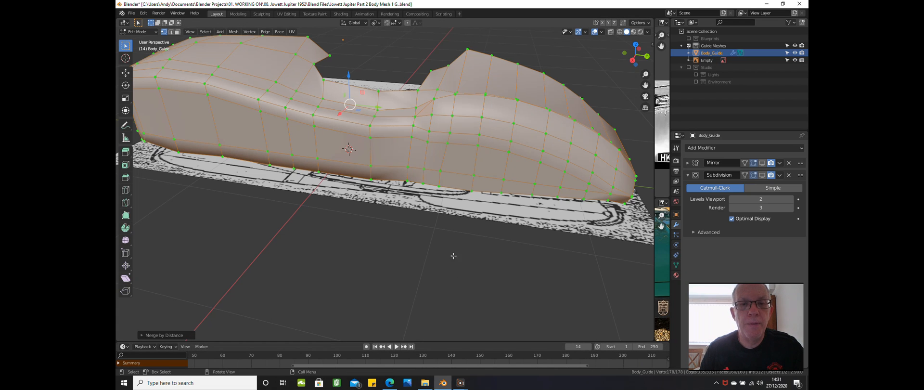
Try to fill a face across the four vertices around the triangle between the door's rear edge and the wing front, then clear the selection.
{"action": "left_click", "coordinate": [416, 108]}
{"action": "left_click", "coordinate": [434, 100], "text": "shift"}
{"action": "left_click", "coordinate": [431, 116], "text": "shift"}
{"action": "left_click", "coordinate": [413, 115], "text": "shift"}
{"action": "key", "text": "f"}
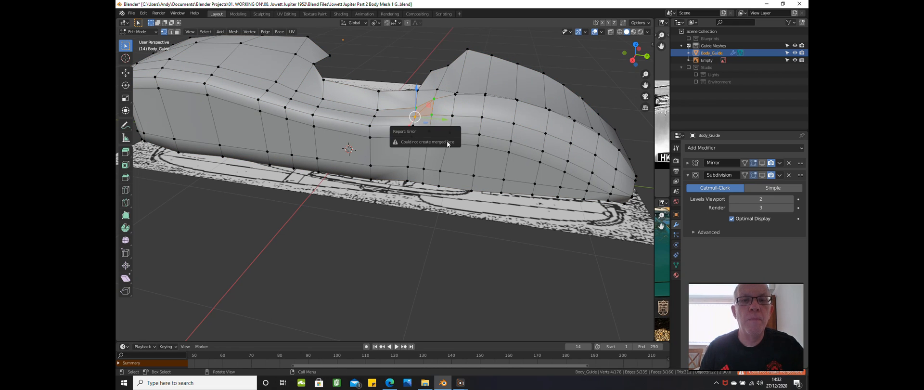
{"action": "scroll", "coordinate": [405, 230], "scroll_direction": "up", "scroll_amount": 4}
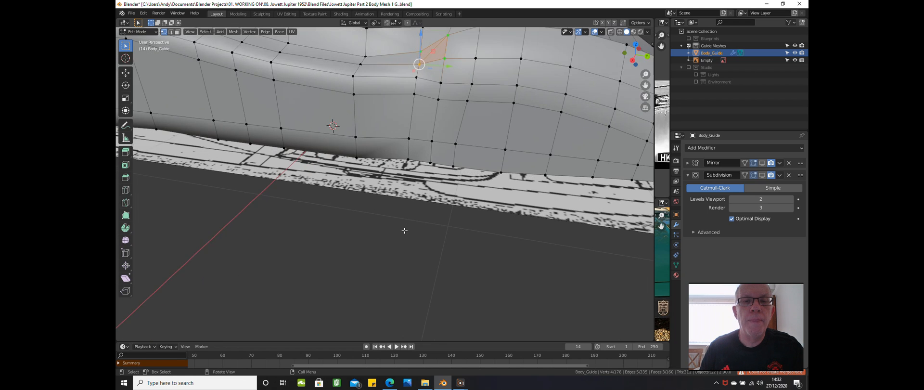
{"action": "middle_click_drag", "start_coordinate": [427, 288], "coordinate": [445, 102]}
{"action": "key", "text": "alt+a"}
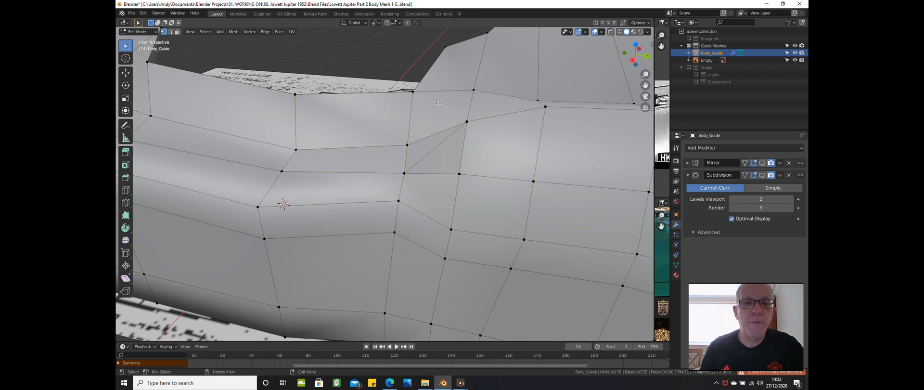
Switch to wireframe shading and box-select the vertex at the door's rear edge to check for overlapping vertices.
{"action": "key", "text": "z"}
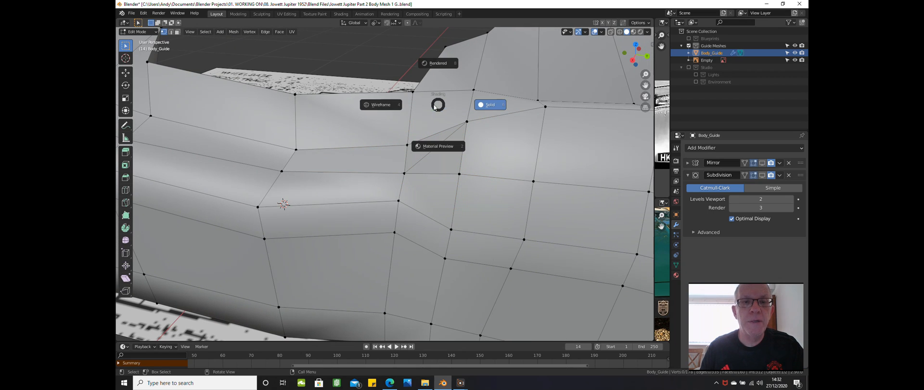
{"action": "left_click", "coordinate": [391, 105]}
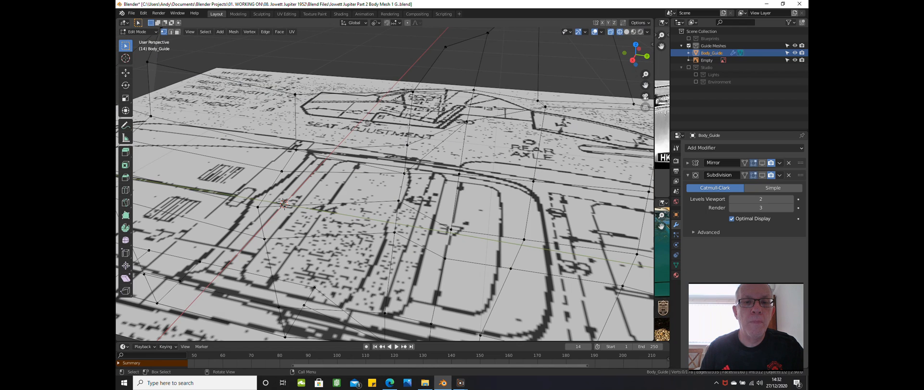
{"action": "key", "text": "b"}
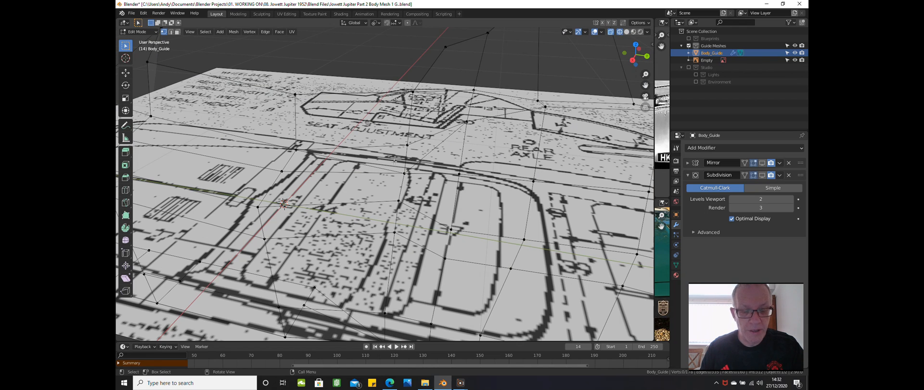
{"action": "left_click_drag", "start_coordinate": [393, 161], "coordinate": [421, 144]}
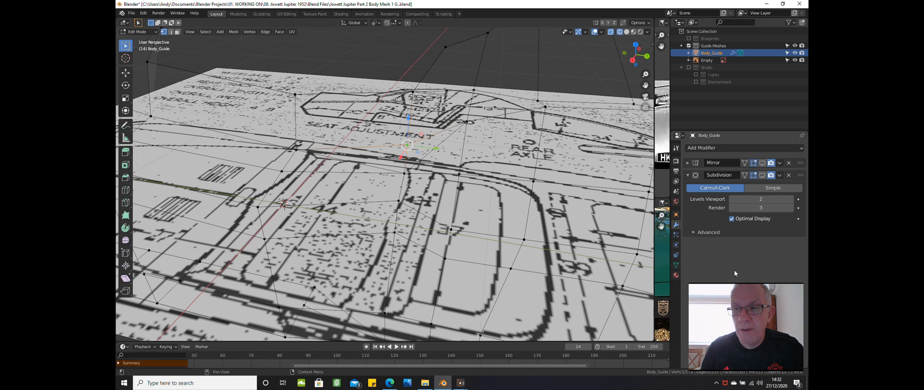
{"action": "left_click_drag", "start_coordinate": [734, 304], "coordinate": [709, 166]}
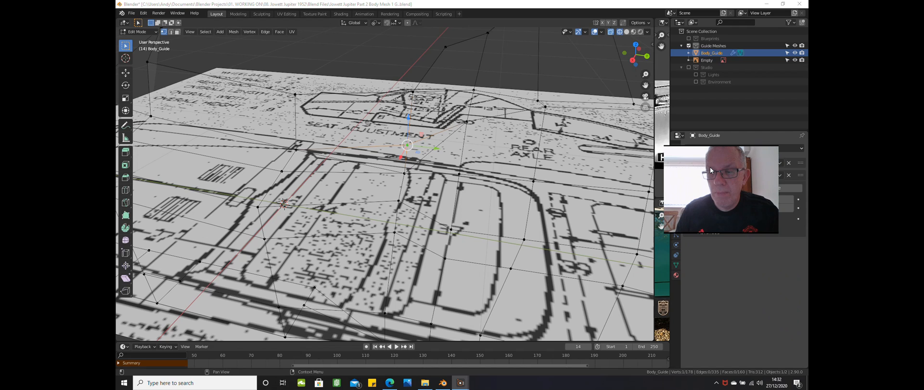
{"action": "left_click", "coordinate": [701, 344]}
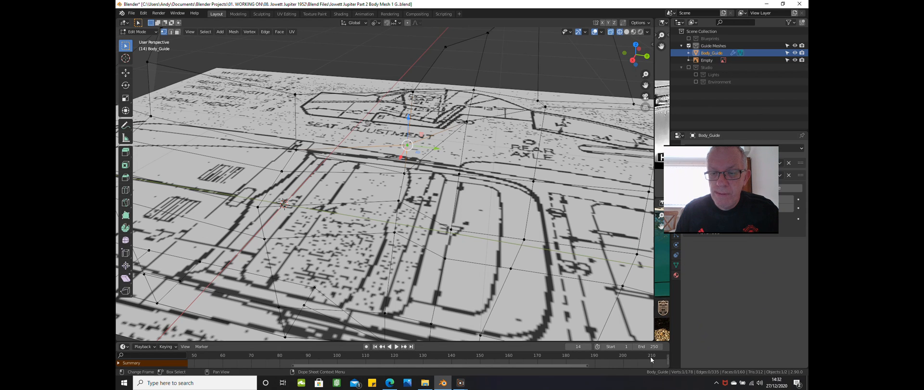
{"action": "left_click", "coordinate": [641, 371]}
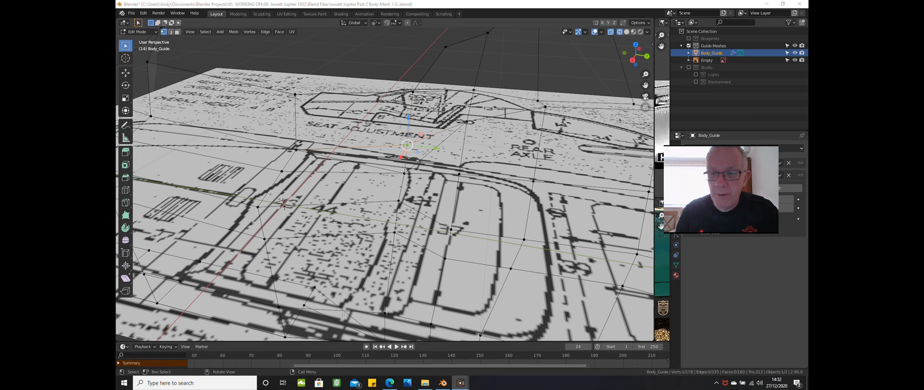
Box-select the upper vertex at the rear wing's front edge to check for overlapping vertices, and return to solid shading.
{"action": "left_click", "coordinate": [451, 230]}
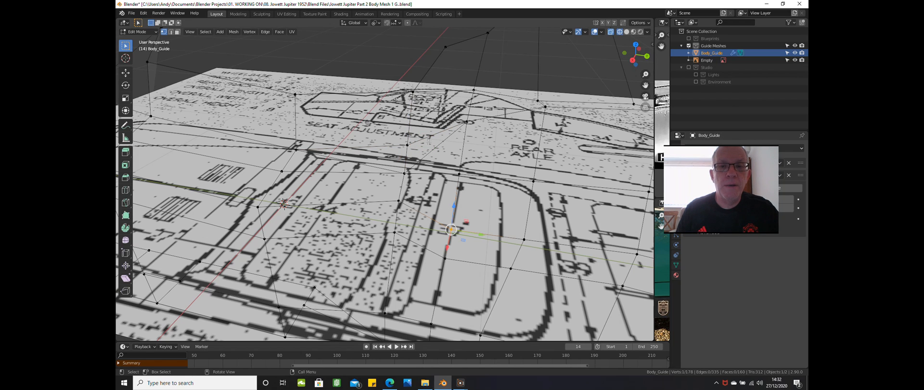
{"action": "key", "text": "b"}
{"action": "left_click_drag", "start_coordinate": [461, 108], "coordinate": [481, 155]}
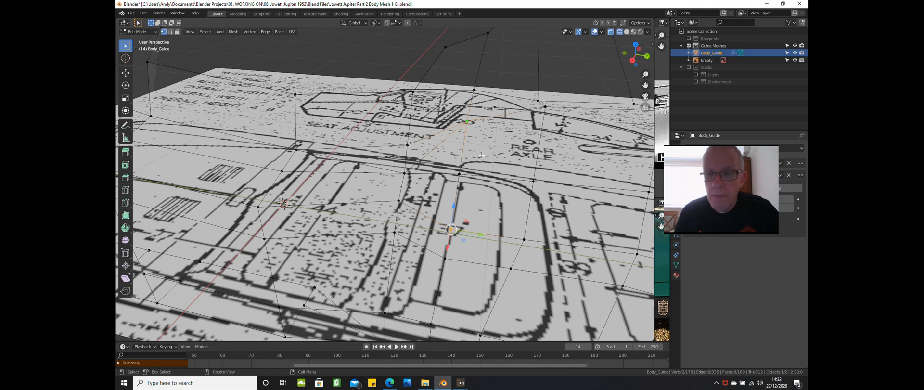
{"action": "scroll", "coordinate": [482, 155], "scroll_direction": "down", "scroll_amount": 1}
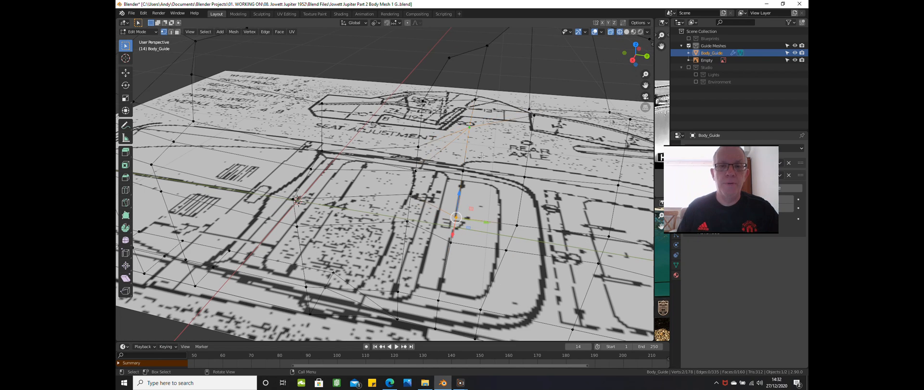
{"action": "scroll", "coordinate": [481, 155], "scroll_direction": "down", "scroll_amount": 1}
{"action": "key", "text": "z"}
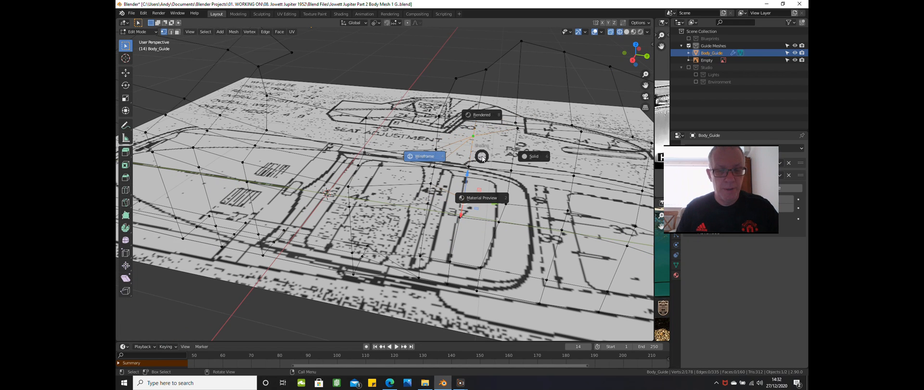
{"action": "left_click", "coordinate": [532, 157]}
{"action": "middle_click_drag", "start_coordinate": [507, 156], "coordinate": [501, 181]}
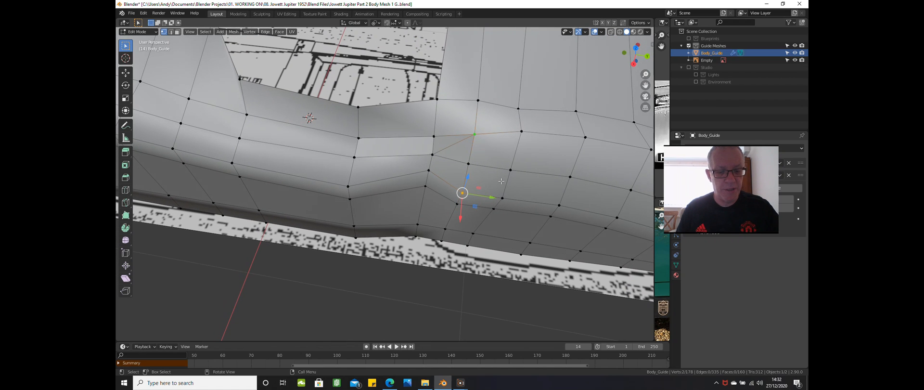
Try merging the selected wing-front vertices at center, and undo the merge.
{"action": "key", "text": "m"}
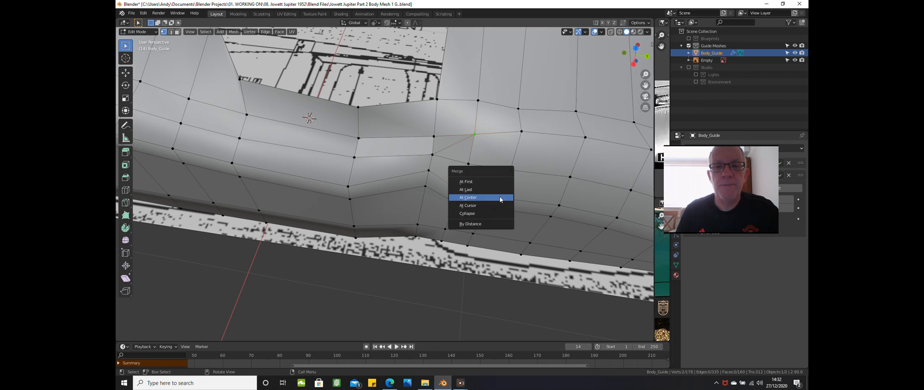
{"action": "left_click", "coordinate": [499, 196]}
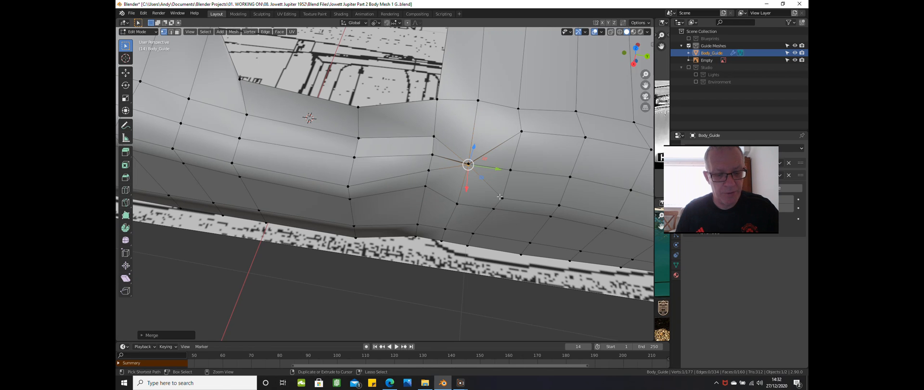
{"action": "left_click", "coordinate": [500, 196]}
{"action": "key", "text": "ctrl+z"}
{"action": "key", "text": "ctrl+z"}
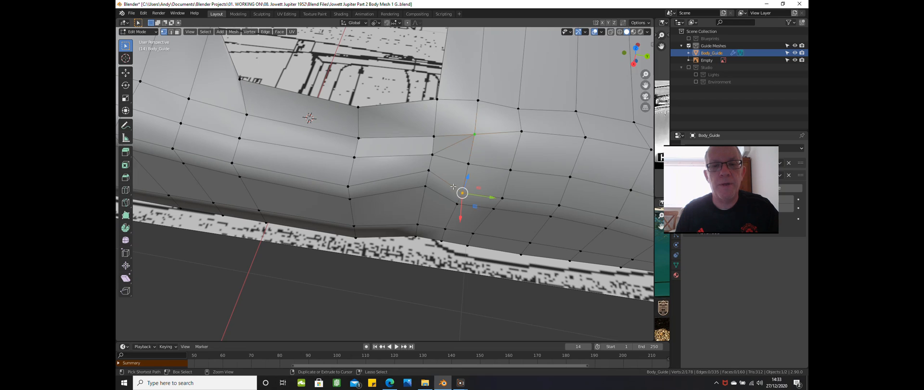
Recheck the upper wing-front vertex for duplicates with a box selection in wireframe, then deselect it and restore solid shading.
{"action": "left_click", "coordinate": [474, 134], "text": "ctrl"}
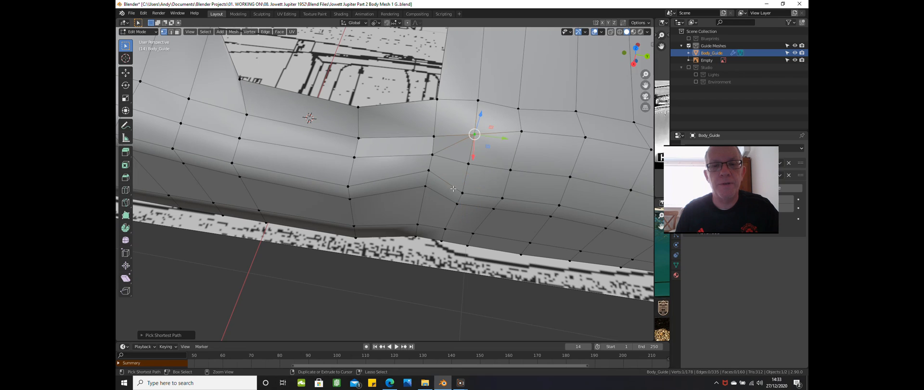
{"action": "left_click", "coordinate": [465, 159]}
{"action": "key", "text": "z"}
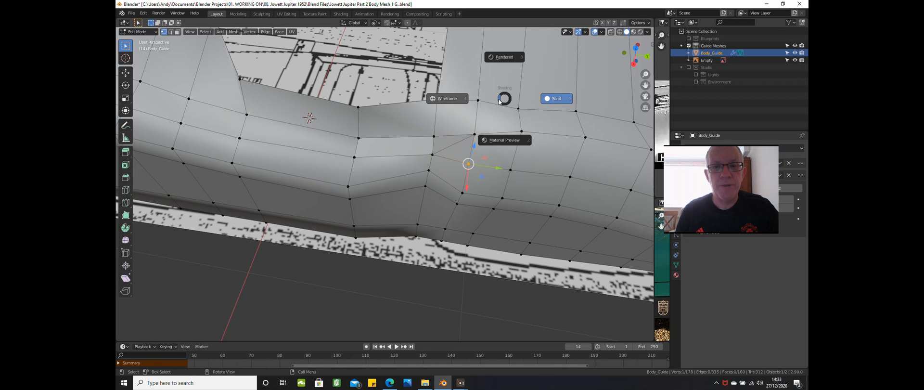
{"action": "left_click", "coordinate": [459, 105]}
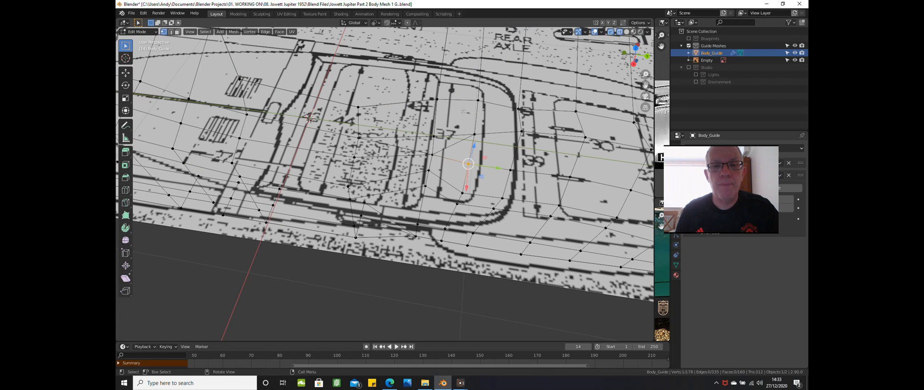
{"action": "left_click", "coordinate": [462, 120]}
{"action": "left_click", "coordinate": [382, 312]}
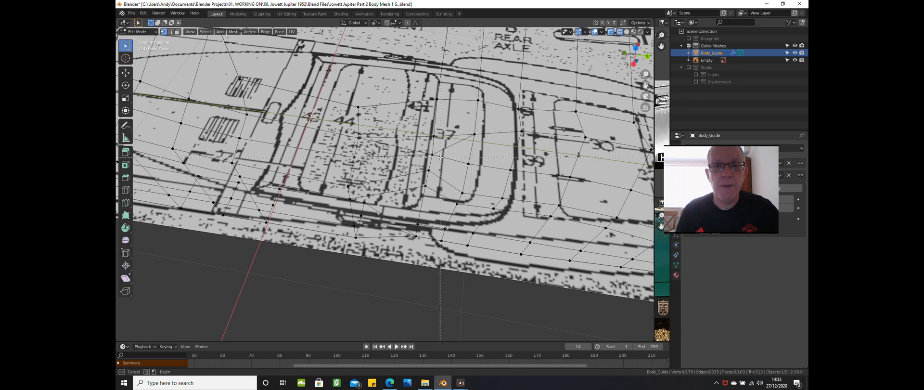
{"action": "key", "text": "b"}
{"action": "left_click_drag", "start_coordinate": [459, 106], "coordinate": [485, 140]}
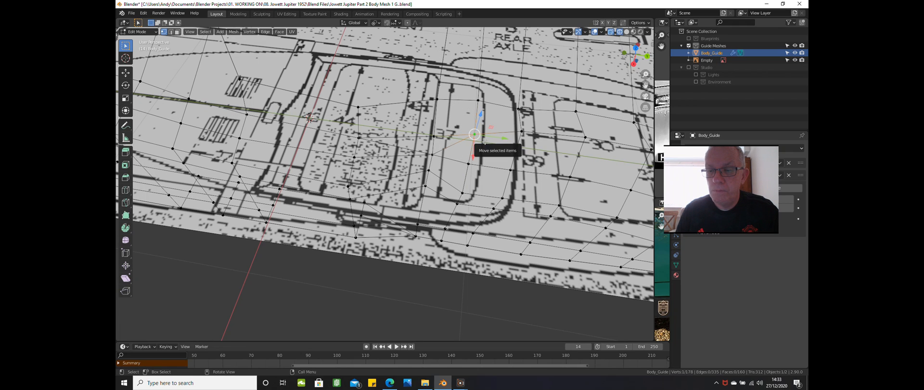
{"action": "left_click", "coordinate": [327, 283]}
{"action": "key", "text": "z"}
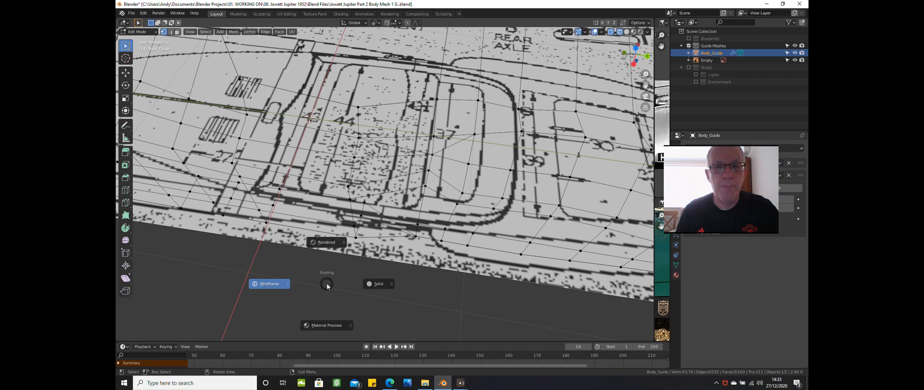
{"action": "left_click", "coordinate": [369, 283]}
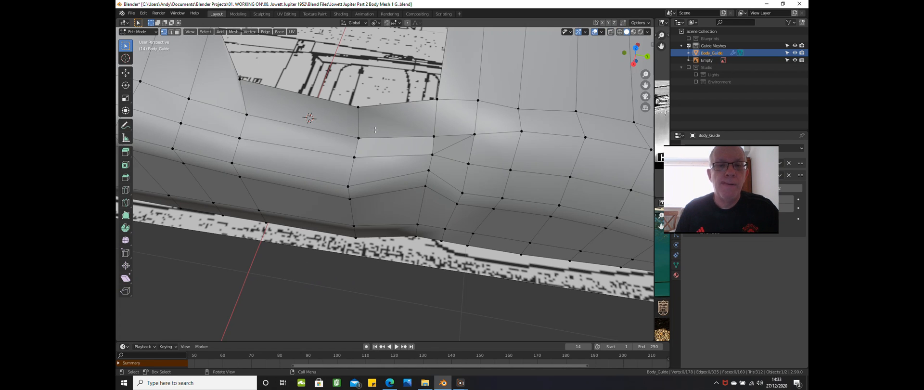
Select the individual edges meeting at the wing-front junction vertex in edge select mode to check for duplicate edges.
{"action": "left_click", "coordinate": [172, 32]}
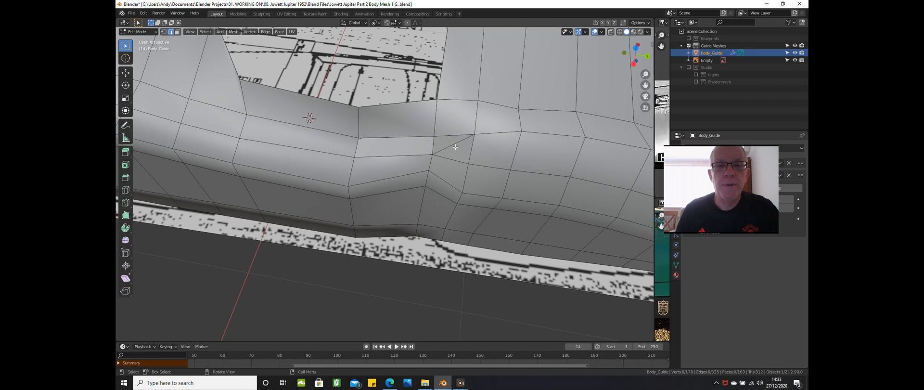
{"action": "scroll", "coordinate": [455, 147], "scroll_direction": "up", "scroll_amount": 5}
{"action": "left_click", "coordinate": [426, 161]}
{"action": "left_click", "coordinate": [449, 161]}
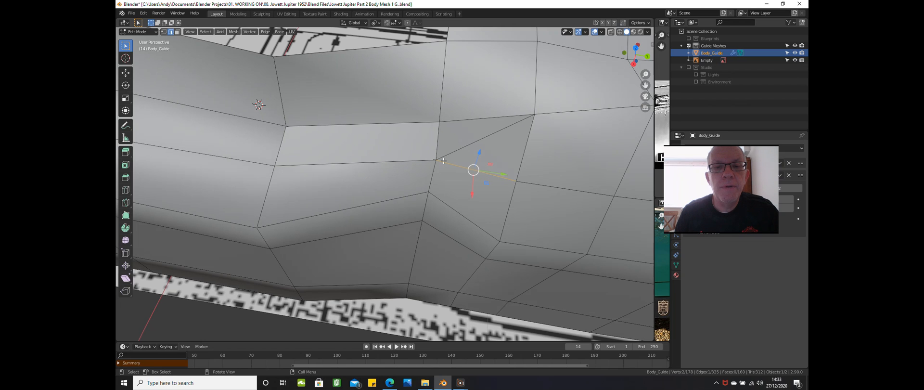
{"action": "left_click", "coordinate": [437, 156]}
{"action": "left_click", "coordinate": [441, 163]}
{"action": "scroll", "coordinate": [435, 160], "scroll_direction": "up", "scroll_amount": 5}
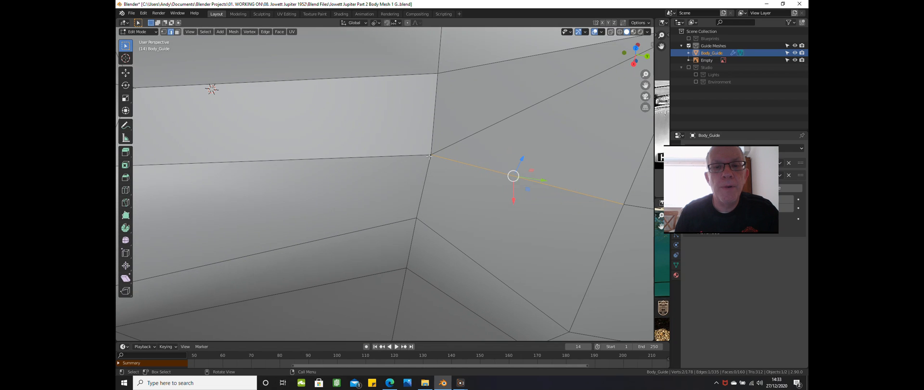
{"action": "left_click", "coordinate": [433, 170]}
{"action": "left_click", "coordinate": [429, 155]}
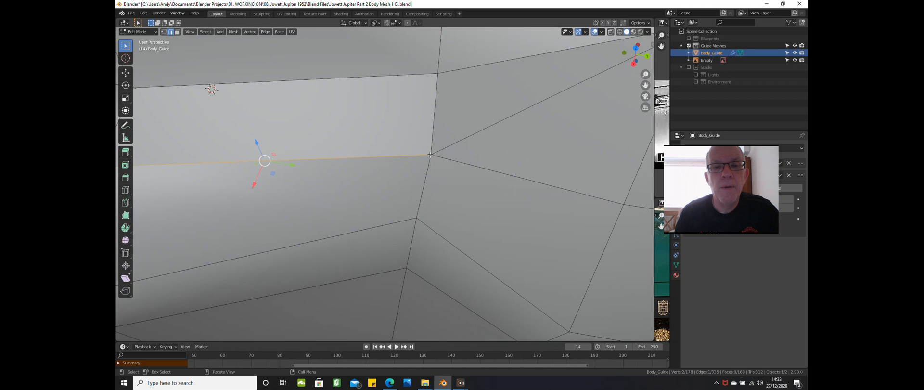
{"action": "scroll", "coordinate": [446, 173], "scroll_direction": "up", "scroll_amount": 4}
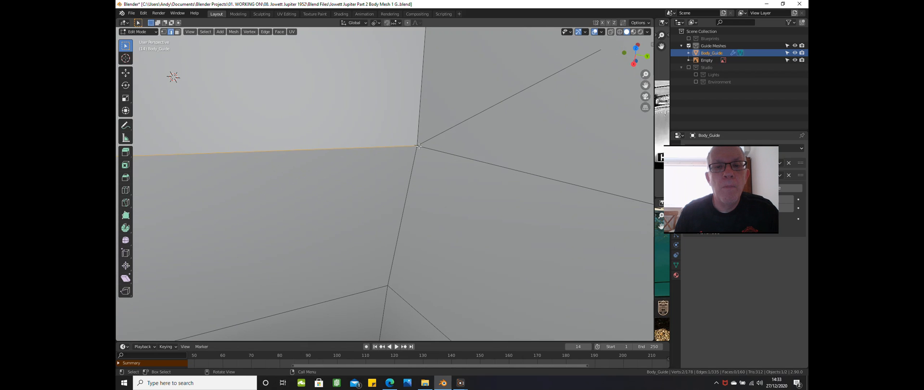
{"action": "left_click", "coordinate": [430, 145]}
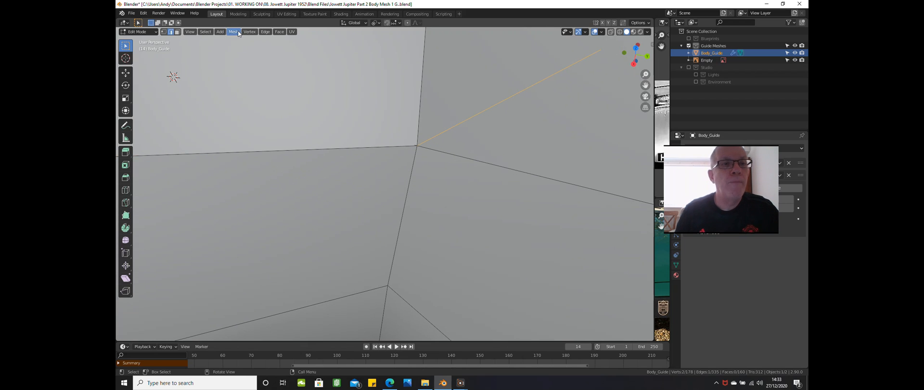
Select the junction vertex in vertex mode and inspect it in wireframe shading for stray geometry, then deselect it.
{"action": "left_click", "coordinate": [164, 33]}
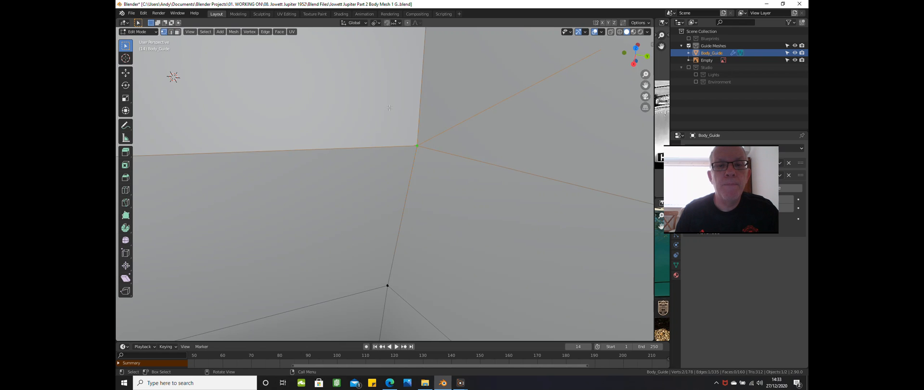
{"action": "scroll", "coordinate": [396, 119], "scroll_direction": "up", "scroll_amount": 2}
{"action": "scroll", "coordinate": [436, 148], "scroll_direction": "up", "scroll_amount": 1}
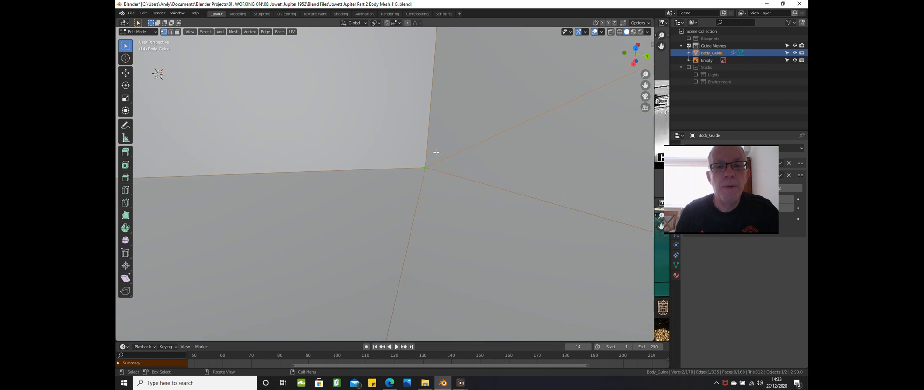
{"action": "left_click", "coordinate": [426, 167]}
{"action": "key", "text": "z"}
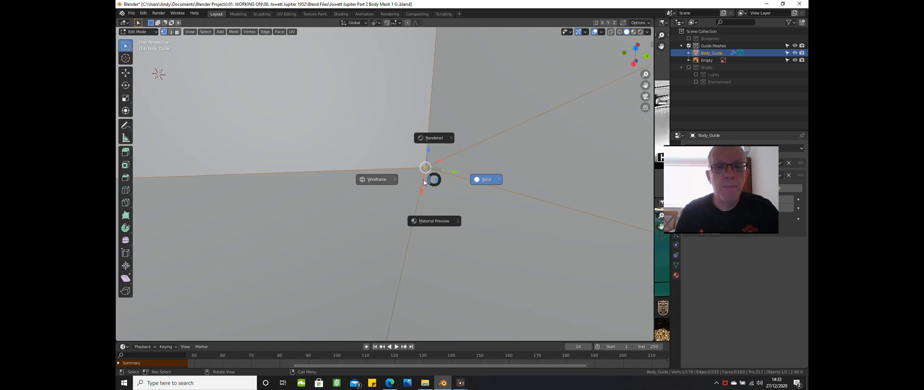
{"action": "left_click", "coordinate": [382, 180]}
{"action": "scroll", "coordinate": [447, 149], "scroll_direction": "up", "scroll_amount": 3}
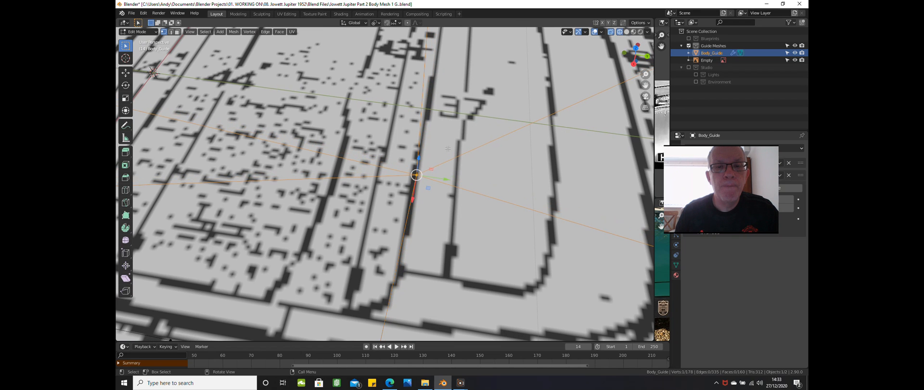
{"action": "scroll", "coordinate": [446, 149], "scroll_direction": "down", "scroll_amount": 4}
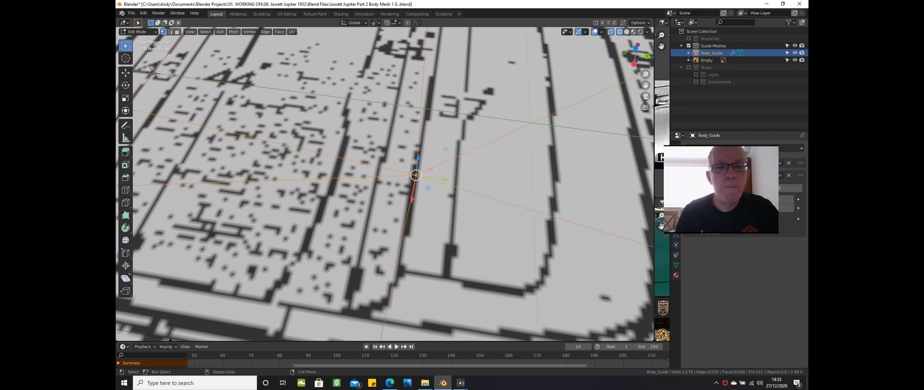
{"action": "left_click", "coordinate": [421, 218]}
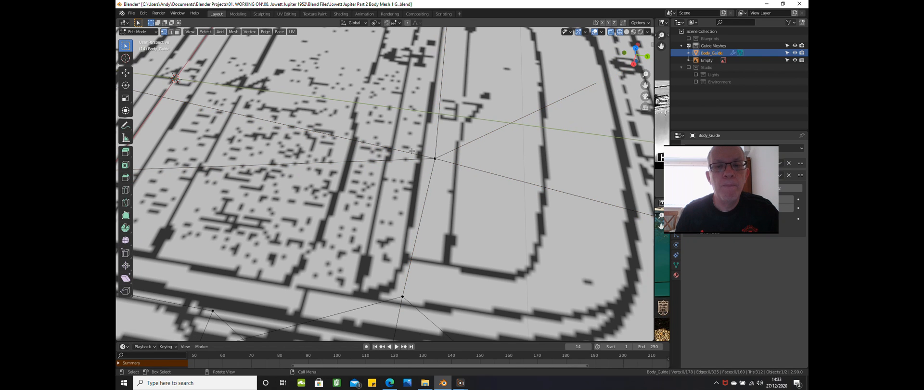
{"action": "scroll", "coordinate": [411, 150], "scroll_direction": "up", "scroll_amount": 1}
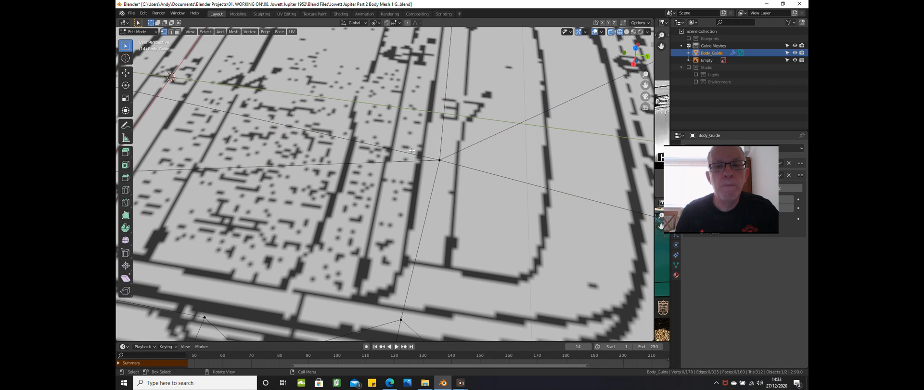
Check the edges meeting at the junction vertex one at a time in wireframe, then deselect them and restore solid shading.
{"action": "key", "text": "2"}
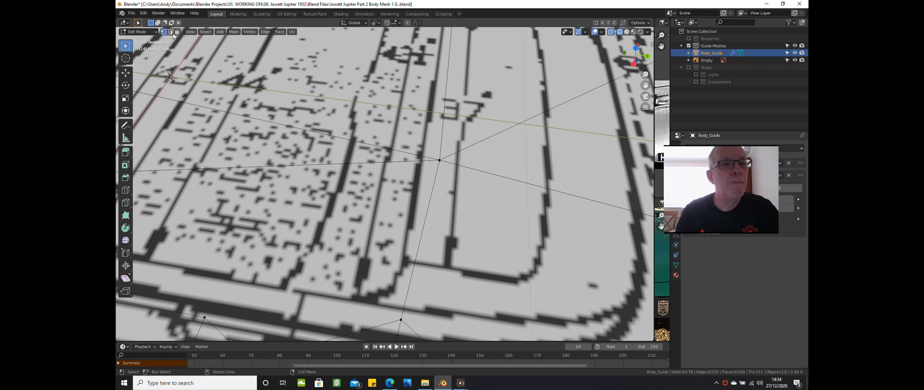
{"action": "left_click", "coordinate": [470, 169]}
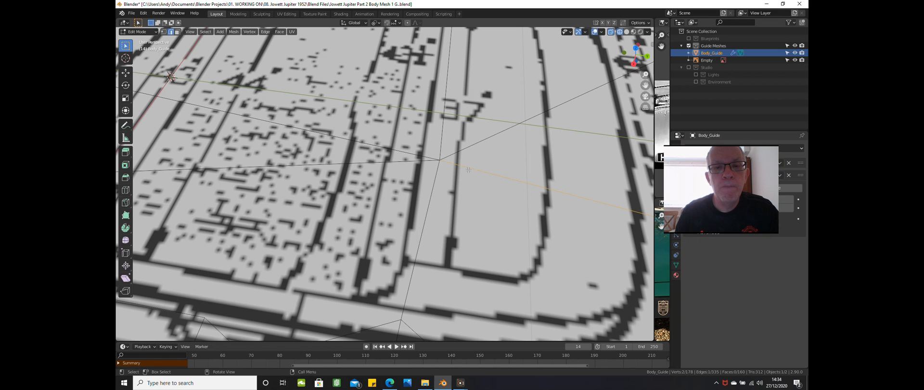
{"action": "scroll", "coordinate": [452, 160], "scroll_direction": "up", "scroll_amount": 1}
{"action": "middle_click_drag", "start_coordinate": [452, 159], "coordinate": [396, 162]}
{"action": "left_click", "coordinate": [385, 173]}
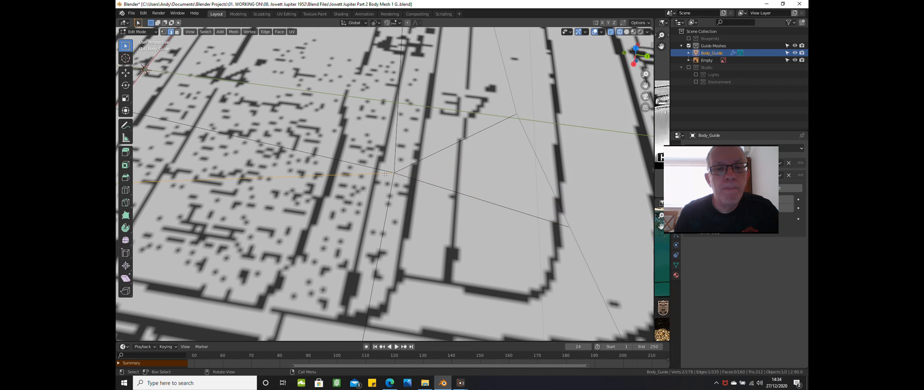
{"action": "left_click", "coordinate": [381, 169]}
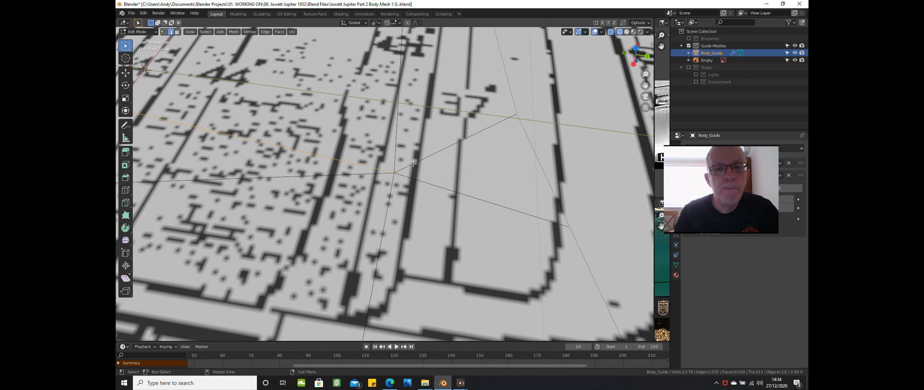
{"action": "key", "text": "alt+a"}
{"action": "middle_click_drag", "start_coordinate": [422, 160], "coordinate": [460, 149]}
{"action": "left_click", "coordinate": [460, 148]}
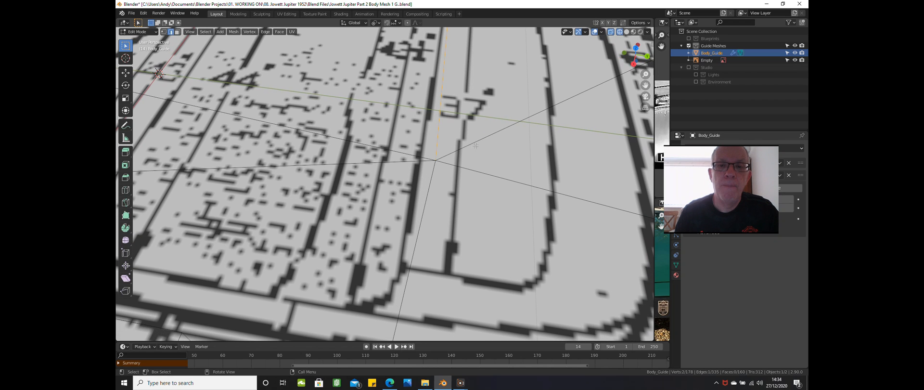
{"action": "key", "text": "alt+a"}
{"action": "scroll", "coordinate": [481, 143], "scroll_direction": "down", "scroll_amount": 5}
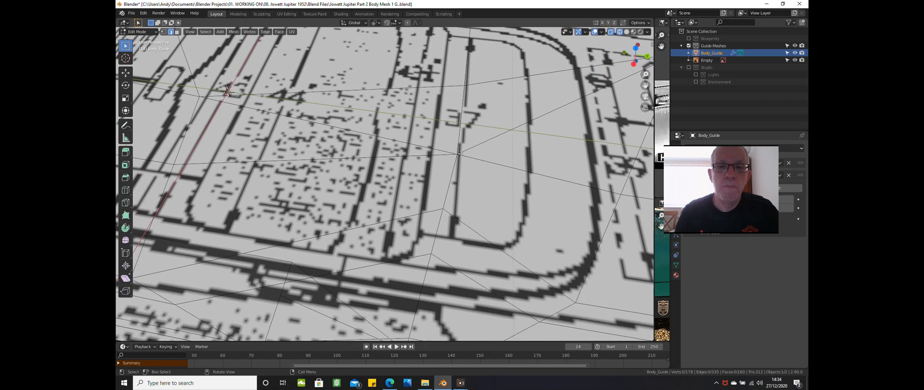
{"action": "key", "text": "z"}
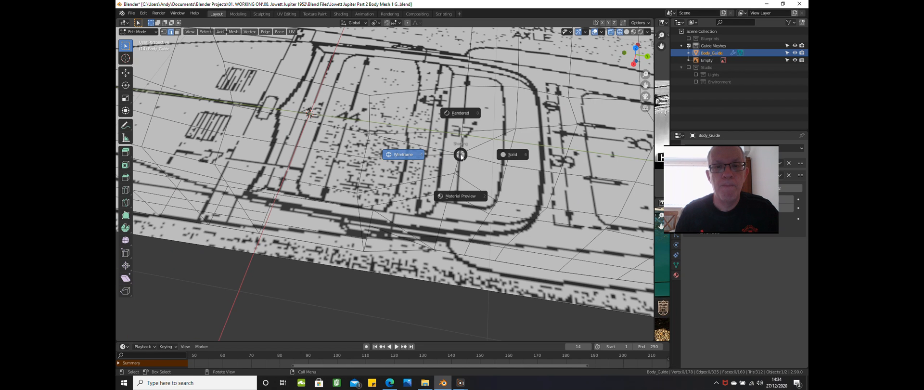
{"action": "left_click", "coordinate": [504, 154]}
View the door and rear wing junction from the side and move its vertex along the X axis.
{"action": "mouse_move", "coordinate": [504, 154]}
{"action": "middle_mouse_down"}
{"action": "mouse_move", "coordinate": [499, 139]}
{"action": "mouse_move", "coordinate": [563, 115]}
{"action": "mouse_move", "coordinate": [540, 142]}
{"action": "middle_mouse_up"}
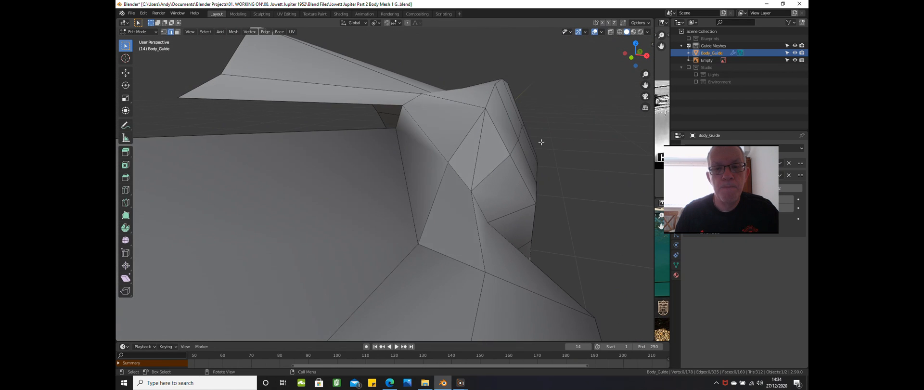
{"action": "scroll", "coordinate": [503, 171], "scroll_direction": "up", "scroll_amount": 5}
{"action": "left_click", "coordinate": [164, 32]}
{"action": "left_click", "coordinate": [454, 199]}
{"action": "key", "text": "g"}
{"action": "key", "text": "x"}
{"action": "left_click", "coordinate": [480, 203]}
{"action": "middle_click_drag", "start_coordinate": [481, 204], "coordinate": [600, 117]}
Select the triangular face at the rear wing's front edge by its three corner vertices and delete the face.
{"action": "left_click", "coordinate": [598, 89]}
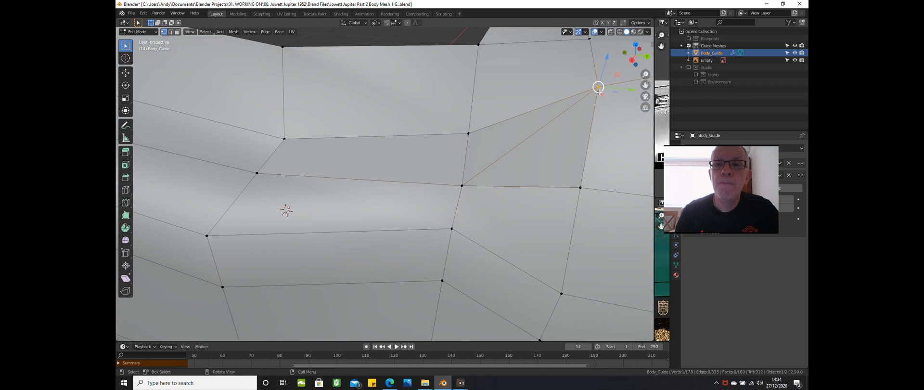
{"action": "left_click", "coordinate": [580, 187]}
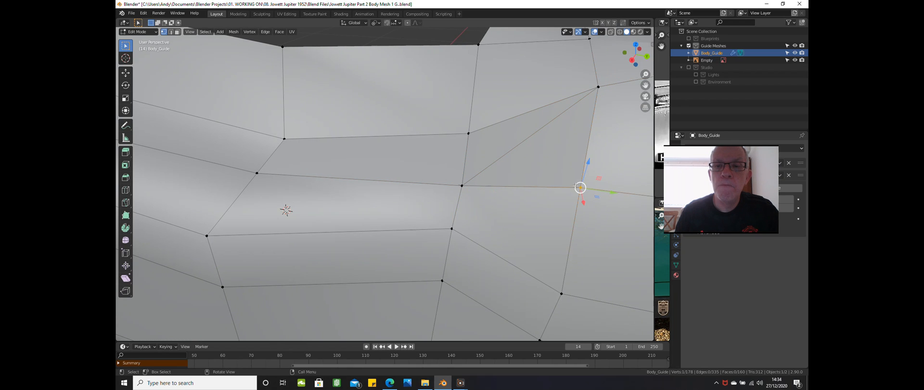
{"action": "left_click", "coordinate": [470, 130]}
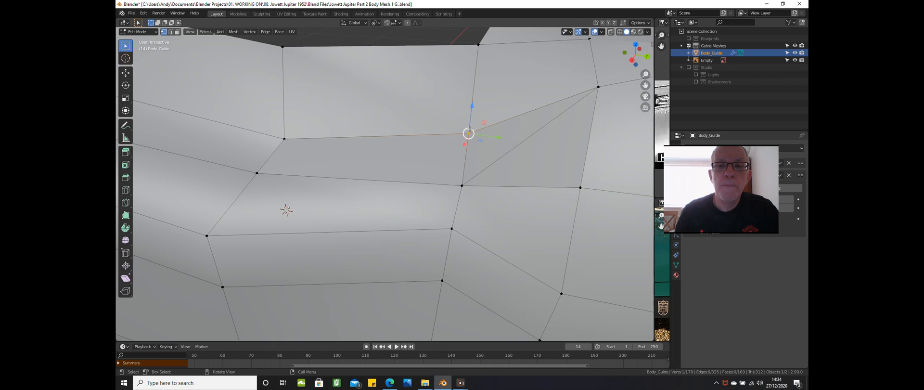
{"action": "left_click", "coordinate": [596, 87]}
{"action": "left_click", "coordinate": [569, 182], "text": "shift"}
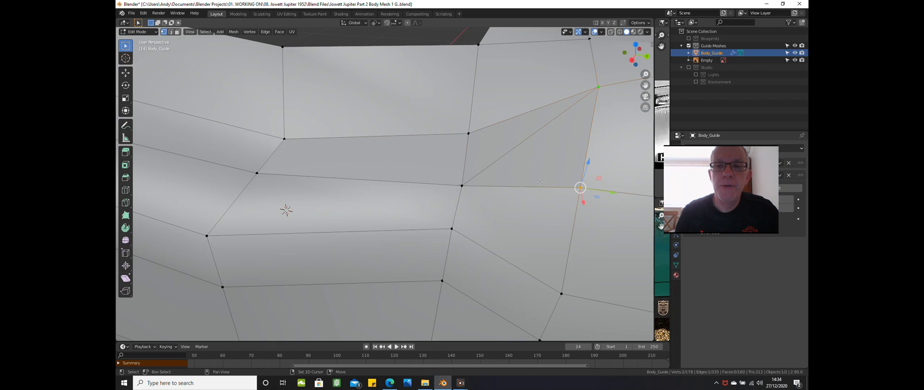
{"action": "left_click", "coordinate": [469, 186], "text": "shift"}
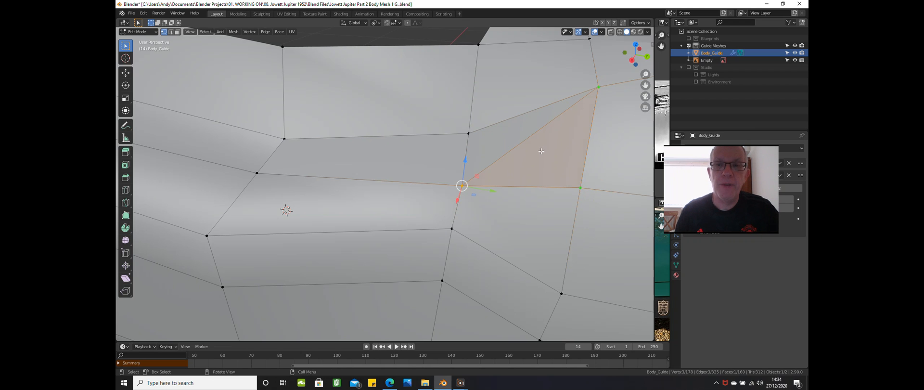
{"action": "middle_click_drag", "start_coordinate": [553, 150], "coordinate": [195, 82]}
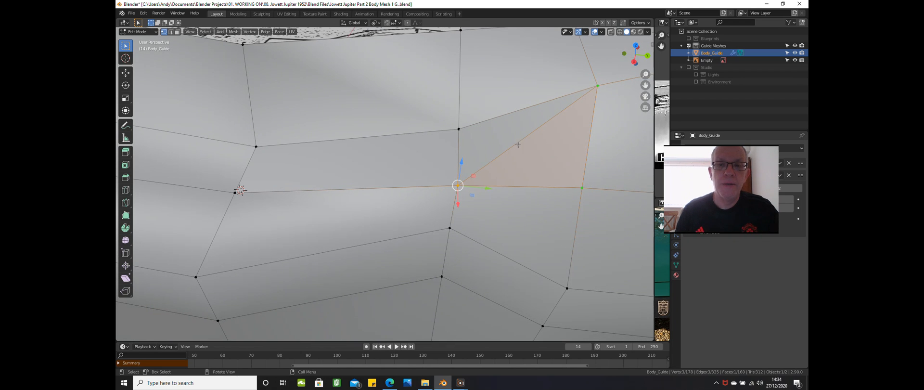
{"action": "left_click", "coordinate": [177, 32]}
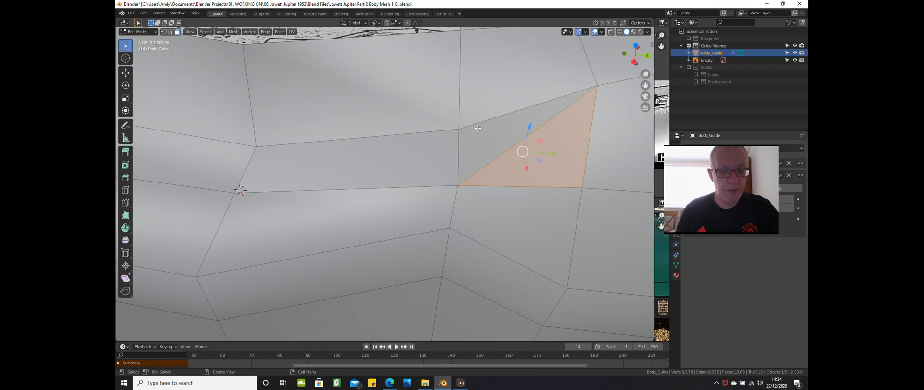
{"action": "key", "text": "x"}
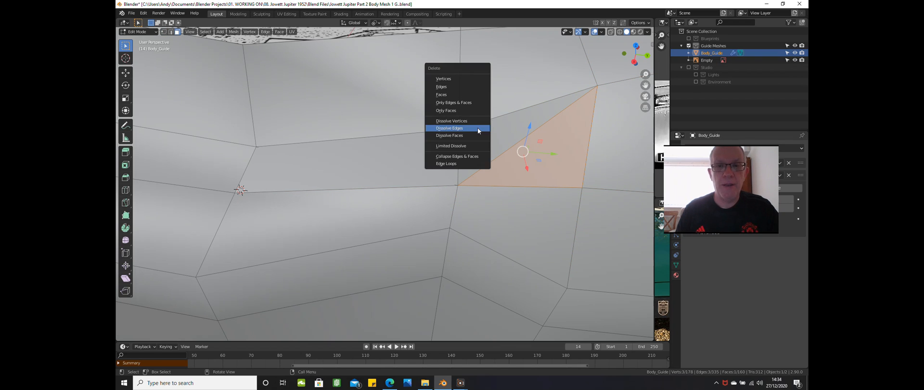
{"action": "left_click", "coordinate": [454, 94]}
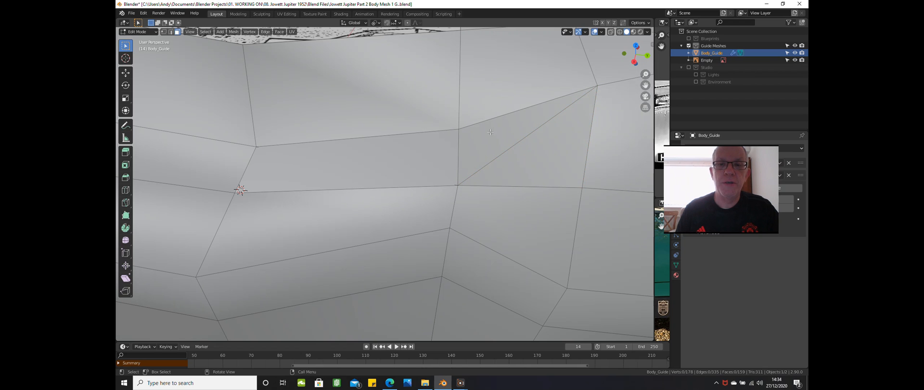
Select the four vertices around the faulty triangulated patch at the wing's front edge and remove the overlapping face between them.
{"action": "scroll", "coordinate": [490, 131], "scroll_direction": "down", "scroll_amount": 2}
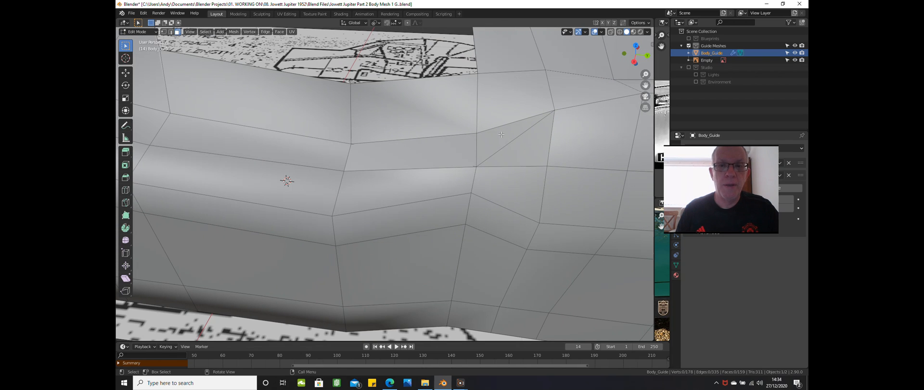
{"action": "left_click", "coordinate": [164, 32]}
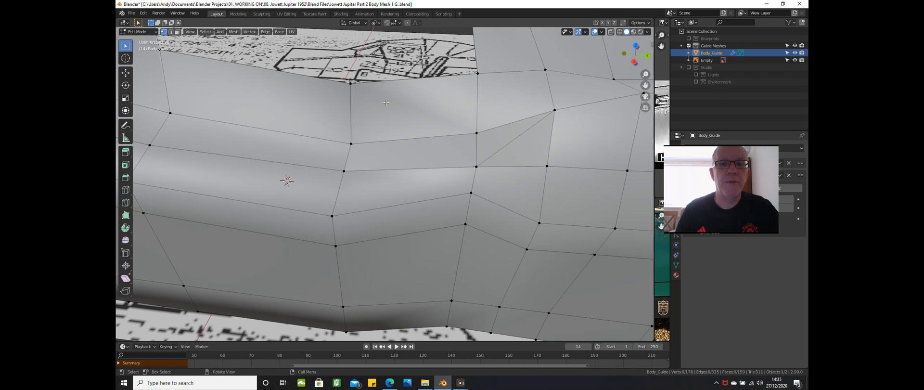
{"action": "left_click", "coordinate": [479, 133]}
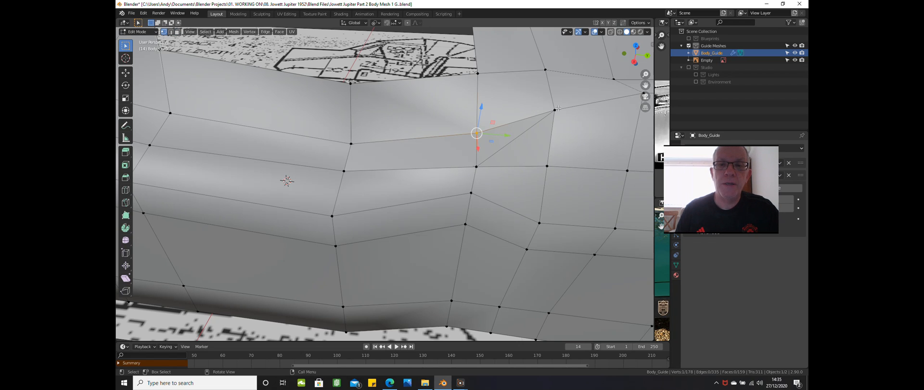
{"action": "left_click", "coordinate": [554, 110], "text": "shift"}
{"action": "left_click", "coordinate": [546, 165], "text": "shift"}
{"action": "left_click", "coordinate": [467, 163], "text": "shift"}
{"action": "key", "text": "ctrl+z"}
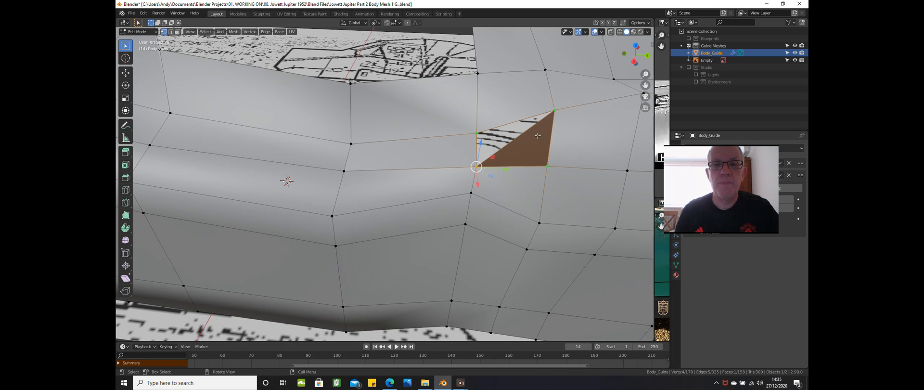
{"action": "middle_click_drag", "start_coordinate": [537, 136], "coordinate": [527, 127]}
{"action": "scroll", "coordinate": [527, 127], "scroll_direction": "down", "scroll_amount": 2}
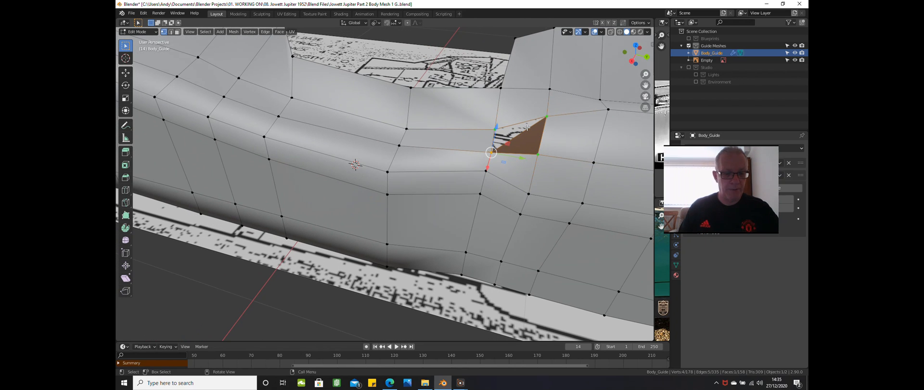
Recalculate the normals of the whole mesh and fill the triangular gap between the door and rear wing with a face.
{"action": "key", "text": "a"}
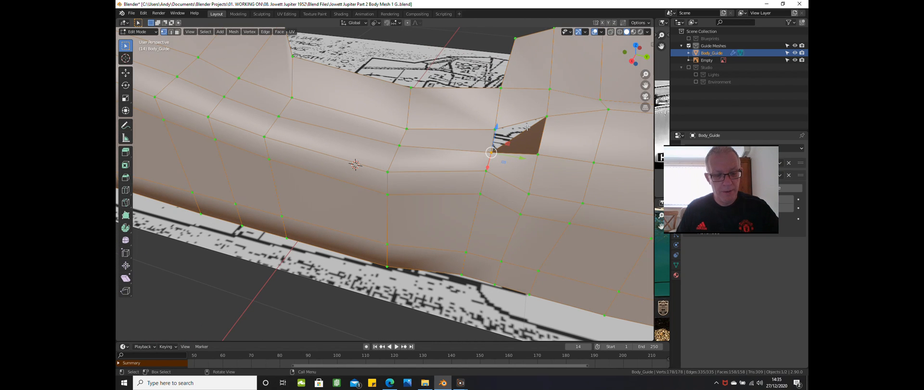
{"action": "key", "text": "shift+n"}
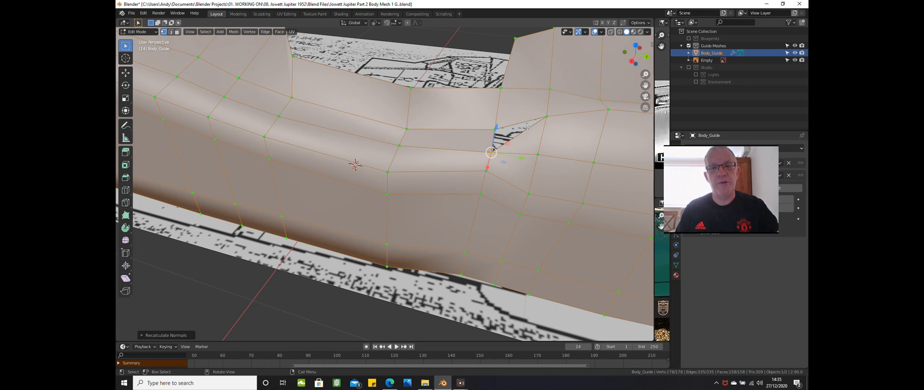
{"action": "scroll", "coordinate": [527, 128], "scroll_direction": "up", "scroll_amount": 2}
{"action": "scroll", "coordinate": [518, 117], "scroll_direction": "up", "scroll_amount": 1}
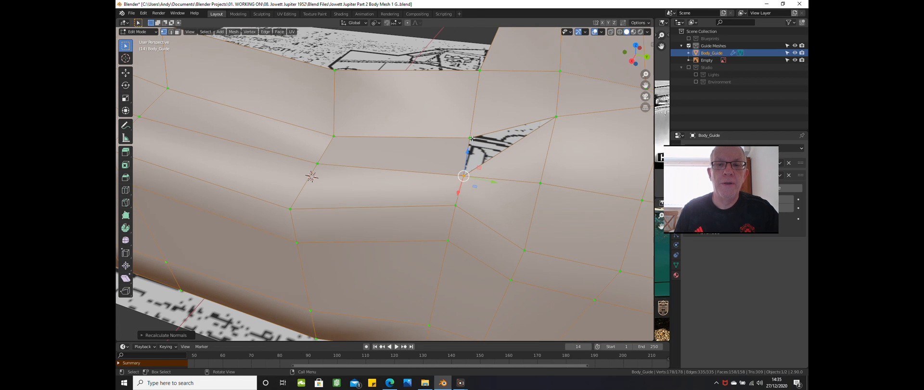
{"action": "left_click", "coordinate": [471, 138]}
{"action": "left_click", "coordinate": [555, 117], "text": "shift"}
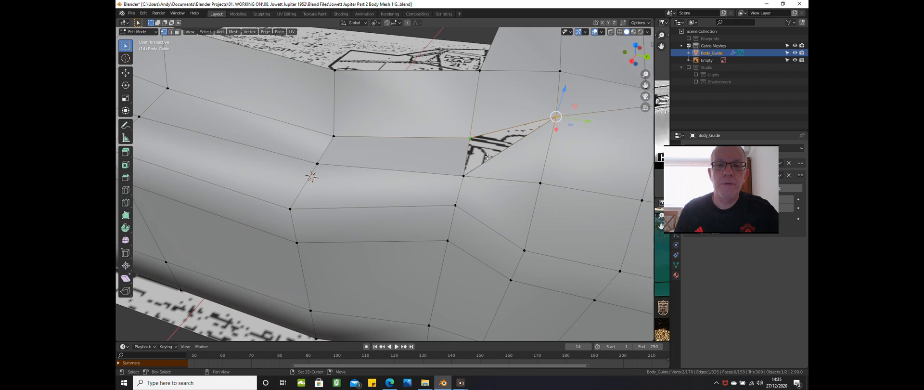
{"action": "left_click", "coordinate": [463, 174], "text": "shift"}
{"action": "key", "text": "f"}
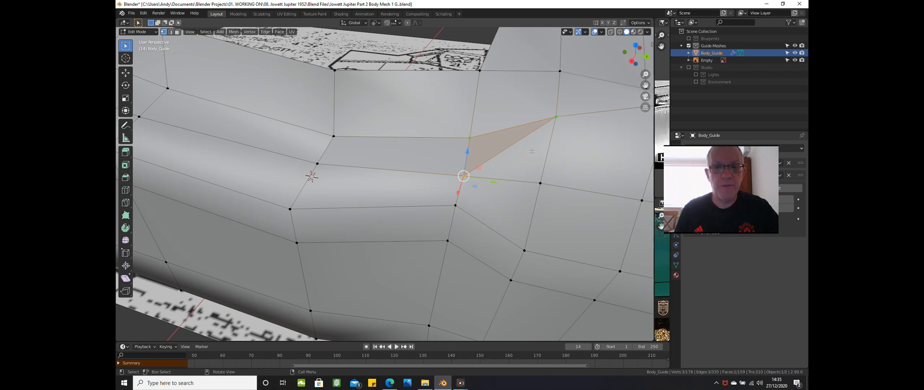
Select the four corner vertices of the two neighbouring triangles at the wing's front edge and join the triangles into one quad.
{"action": "left_click", "coordinate": [470, 137]}
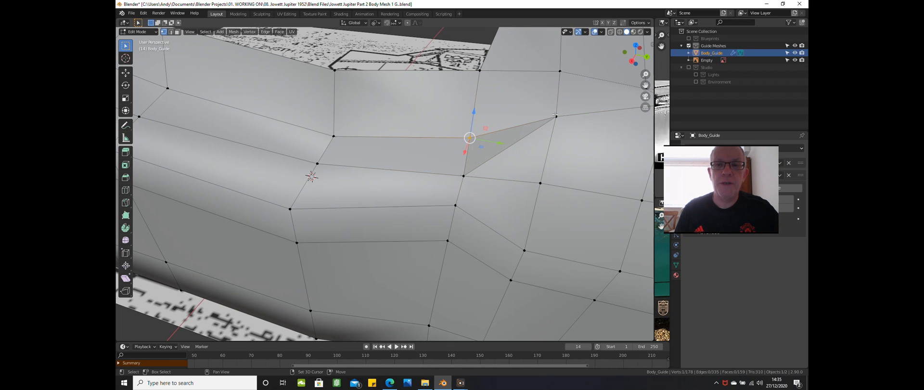
{"action": "left_click", "coordinate": [555, 118], "text": "shift"}
{"action": "left_click", "coordinate": [539, 176], "text": "shift"}
{"action": "left_click", "coordinate": [469, 171], "text": "shift"}
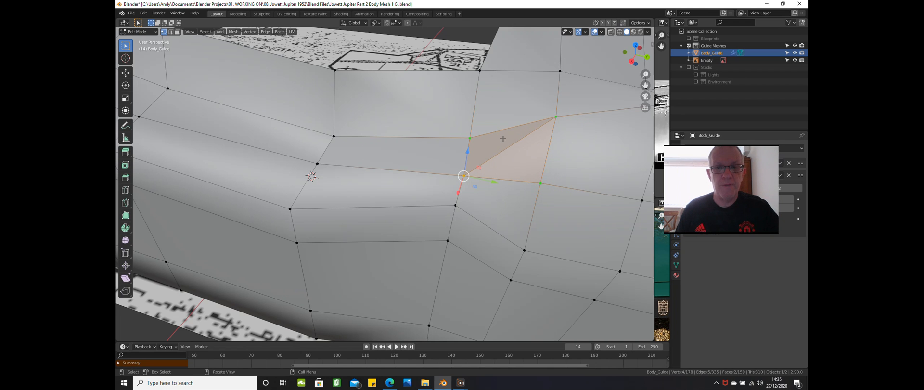
{"action": "key", "text": "alt+j"}
Switch to the right orthographic view of the full body and show the Blueprints collection behind it.
{"action": "middle_click_drag", "start_coordinate": [503, 139], "coordinate": [521, 141]}
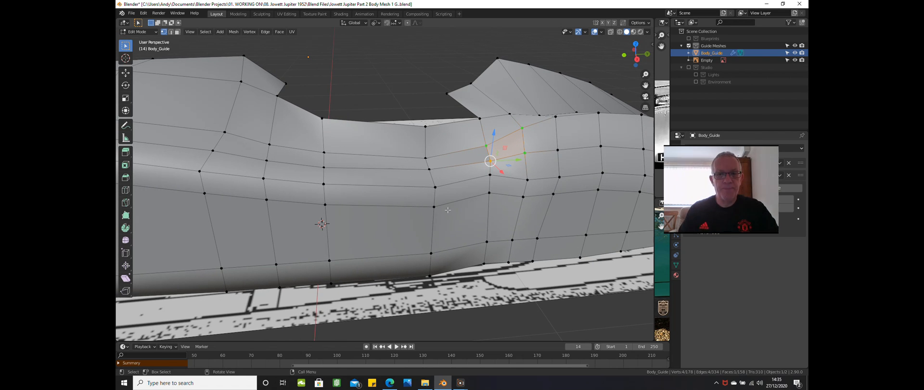
{"action": "key", "text": "KP_5"}
{"action": "middle_click_drag", "start_coordinate": [451, 223], "coordinate": [448, 210]}
{"action": "key", "text": "KP_3"}
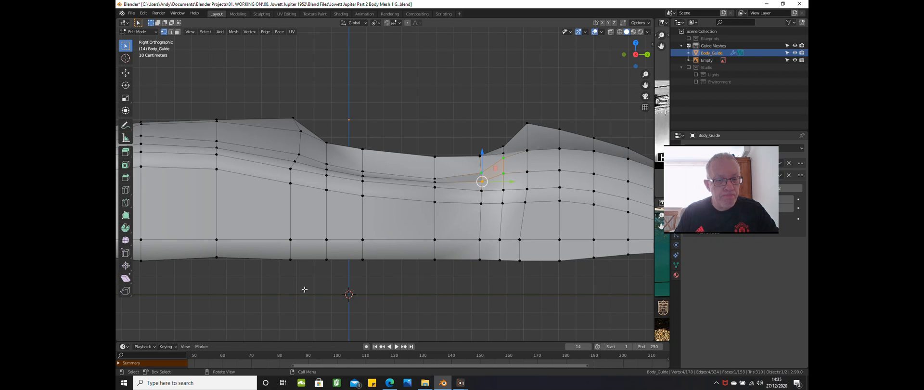
{"action": "scroll", "coordinate": [304, 290], "scroll_direction": "down", "scroll_amount": 4}
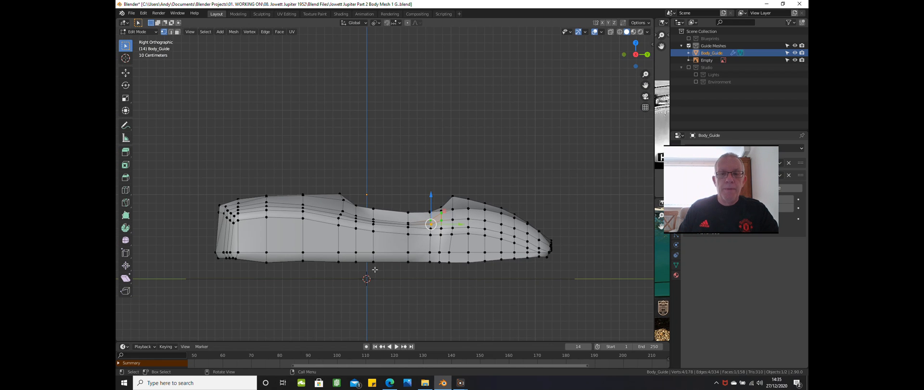
{"action": "middle_click_drag", "start_coordinate": [469, 277], "coordinate": [420, 254], "text": "shift"}
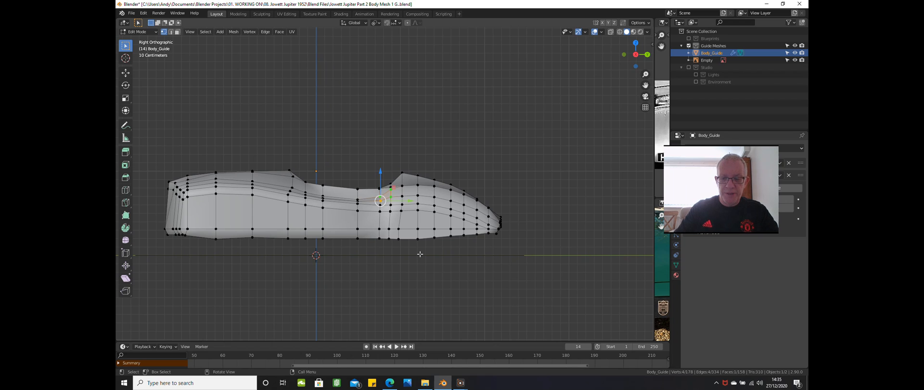
{"action": "left_click", "coordinate": [688, 38]}
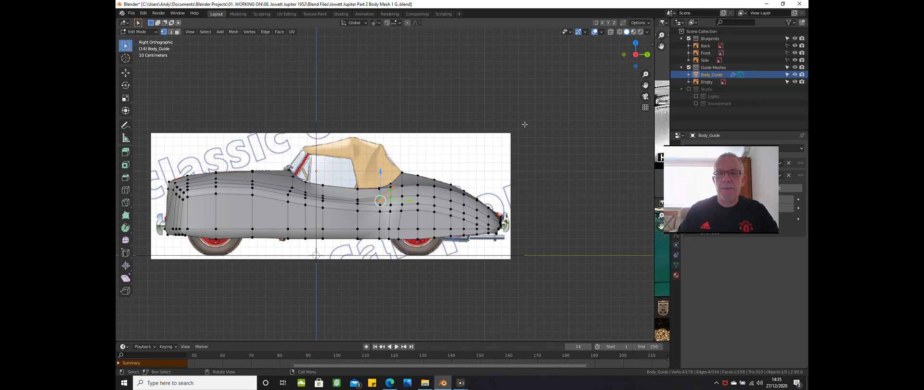
Select the edge loop along the inner side of the rear wing and slide it towards the wing with Even enabled.
{"action": "scroll", "coordinate": [487, 143], "scroll_direction": "up", "scroll_amount": 2}
{"action": "middle_click_drag", "start_coordinate": [460, 186], "coordinate": [343, 171]}
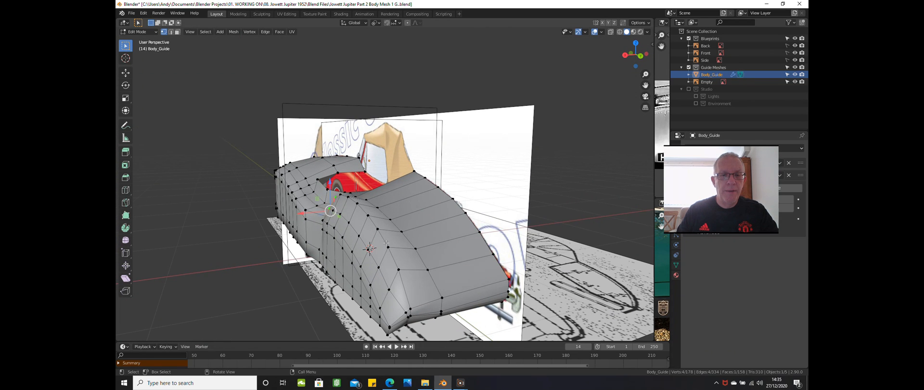
{"action": "middle_click_drag", "start_coordinate": [386, 243], "coordinate": [344, 229]}
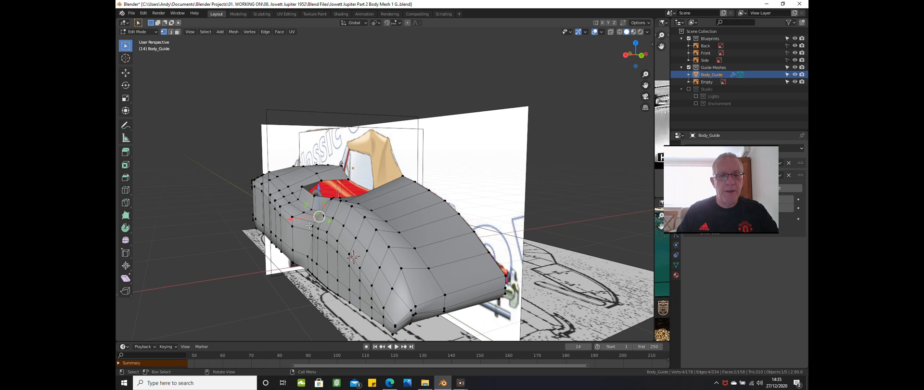
{"action": "mouse_move", "coordinate": [385, 236]}
{"action": "middle_mouse_down"}
{"action": "mouse_move", "coordinate": [369, 227]}
{"action": "mouse_move", "coordinate": [380, 237]}
{"action": "middle_mouse_up"}
{"action": "scroll", "coordinate": [382, 237], "scroll_direction": "up", "scroll_amount": 2}
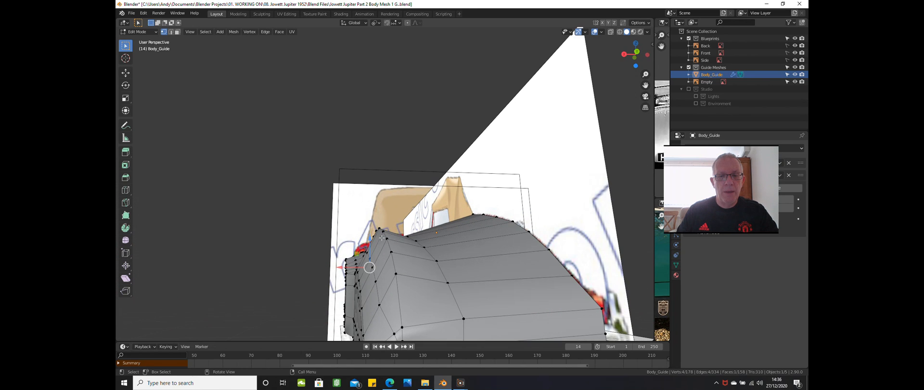
{"action": "left_click", "coordinate": [438, 273], "text": "alt"}
{"action": "middle_click_drag", "start_coordinate": [438, 273], "coordinate": [446, 294], "text": "alt"}
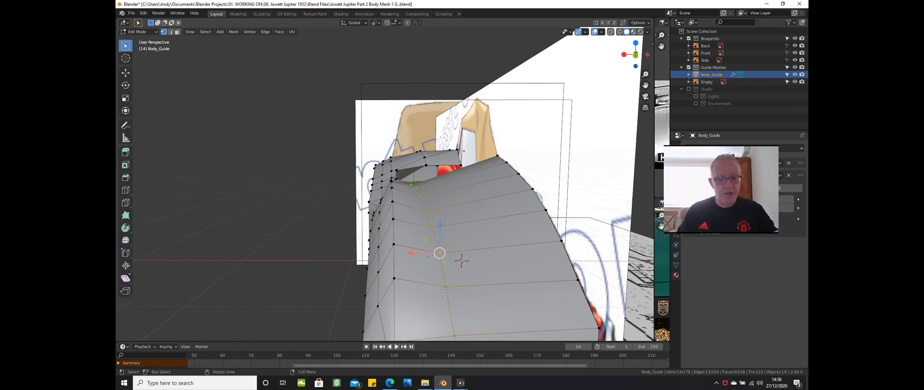
{"action": "key", "text": "g"}
{"action": "key", "text": "g"}
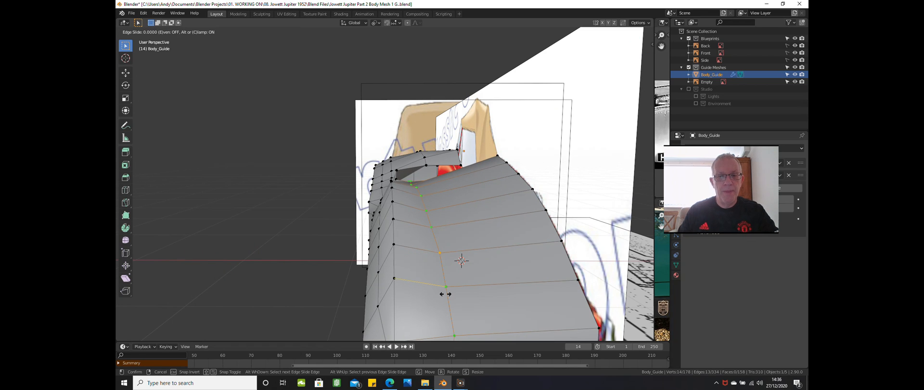
{"action": "key", "text": "e"}
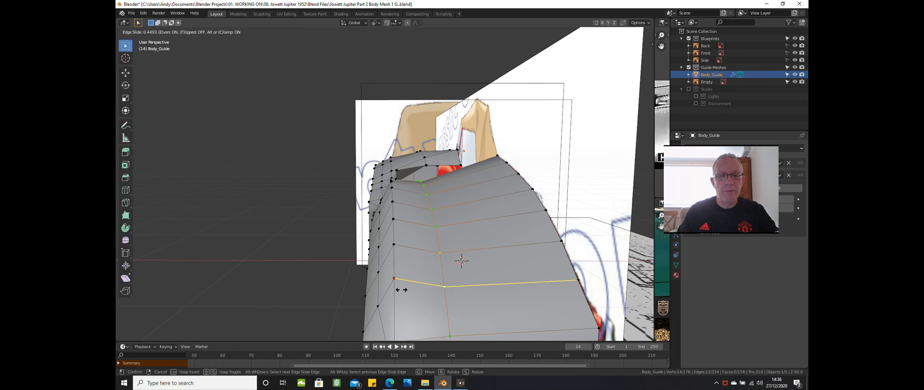
{"action": "left_click", "coordinate": [377, 291]}
Examine the rear wing and tail surfaces from several angles, including from behind and below.
{"action": "scroll", "coordinate": [424, 290], "scroll_direction": "down", "scroll_amount": 3}
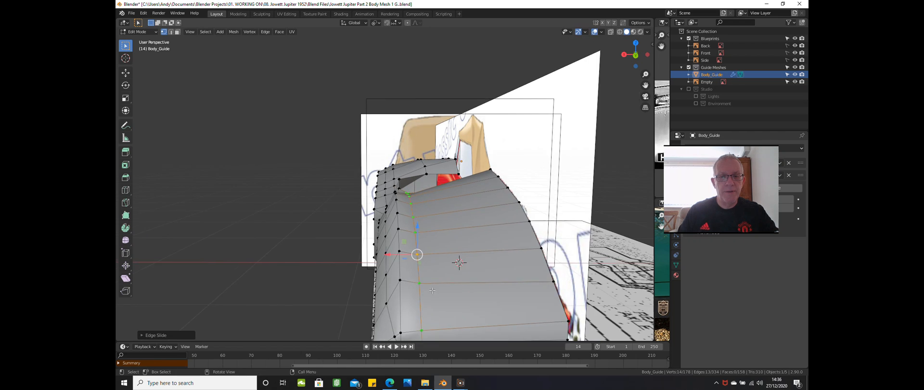
{"action": "middle_click_drag", "start_coordinate": [424, 290], "coordinate": [455, 257]}
{"action": "scroll", "coordinate": [455, 258], "scroll_direction": "up", "scroll_amount": 4}
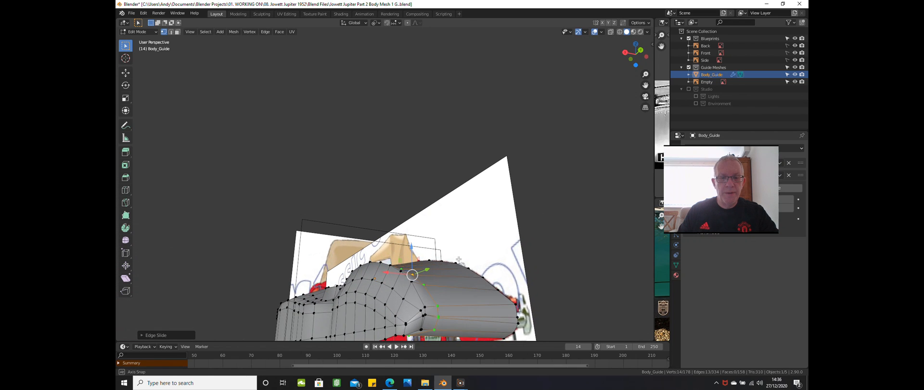
{"action": "middle_click_drag", "start_coordinate": [430, 285], "coordinate": [368, 284]}
{"action": "scroll", "coordinate": [418, 309], "scroll_direction": "down", "scroll_amount": 2}
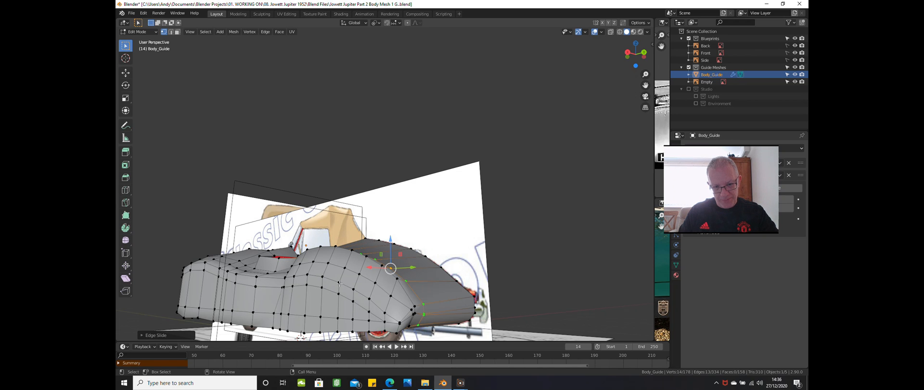
{"action": "mouse_move", "coordinate": [340, 284]}
{"action": "middle_mouse_down"}
{"action": "mouse_move", "coordinate": [332, 304]}
{"action": "mouse_move", "coordinate": [298, 306]}
{"action": "mouse_move", "coordinate": [342, 297]}
{"action": "middle_mouse_up"}
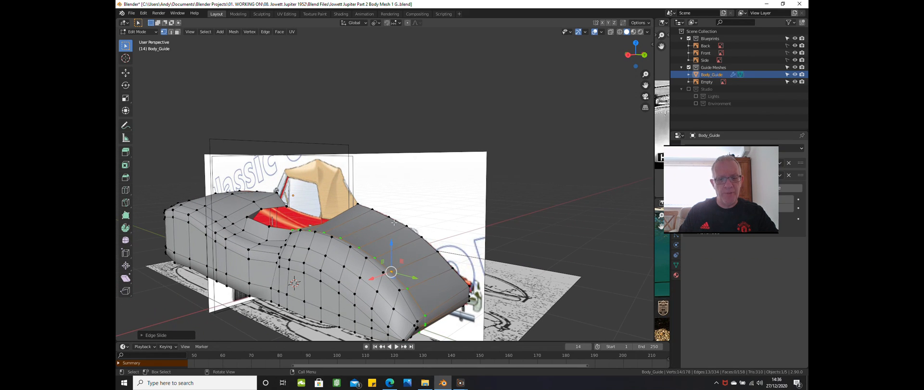
{"action": "middle_click_drag", "start_coordinate": [394, 223], "coordinate": [375, 274]}
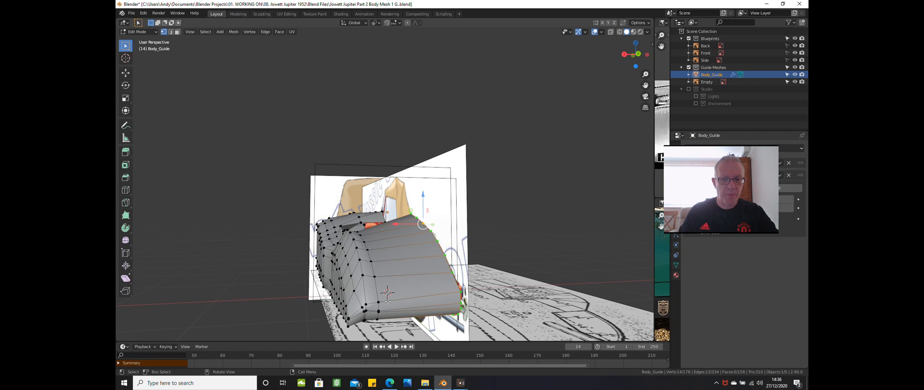
{"action": "middle_click_drag", "start_coordinate": [388, 293], "coordinate": [417, 268]}
{"action": "scroll", "coordinate": [412, 272], "scroll_direction": "up", "scroll_amount": 1}
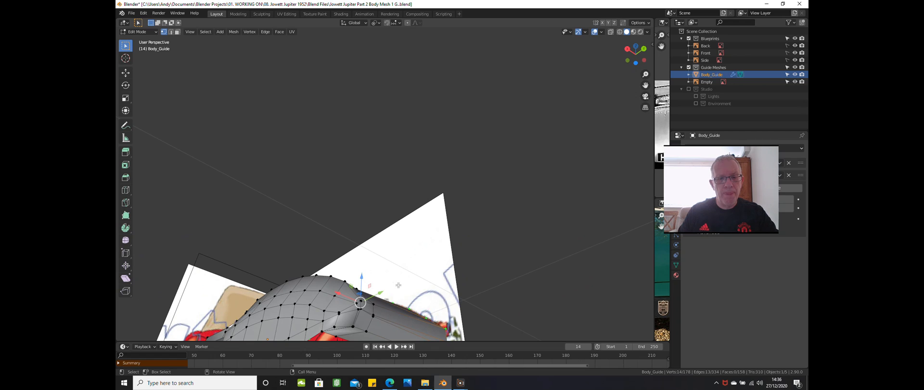
Select the short column of four vertices at the tail's lower corner beside the wing and move it slightly along the Y axis.
{"action": "left_click", "coordinate": [374, 304]}
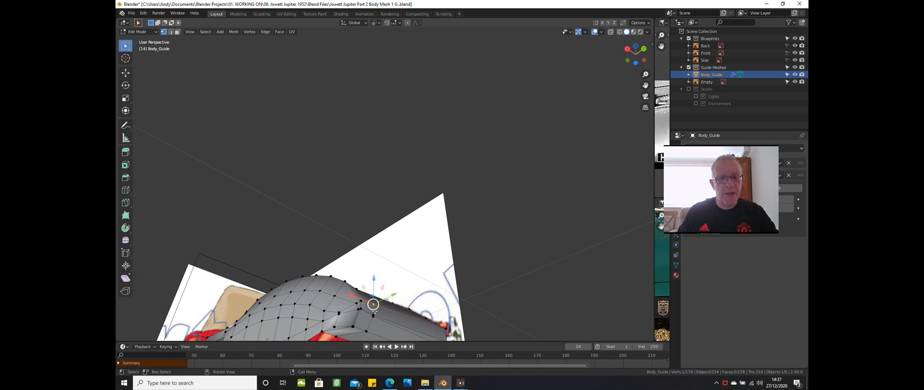
{"action": "left_click", "coordinate": [366, 332], "text": "ctrl"}
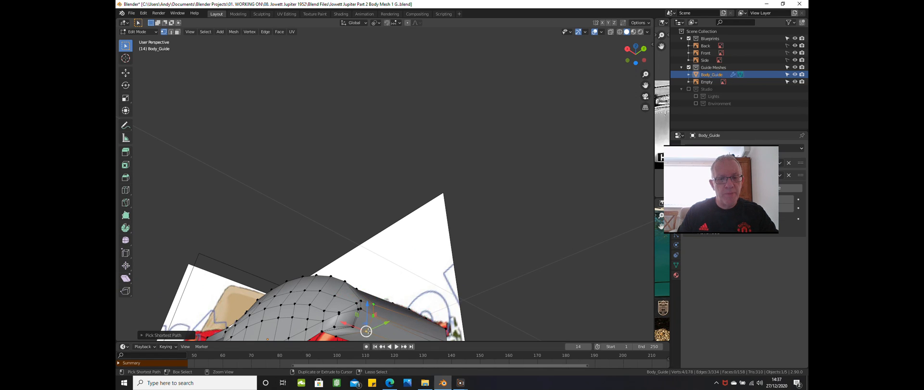
{"action": "middle_click_drag", "start_coordinate": [382, 316], "coordinate": [383, 46]}
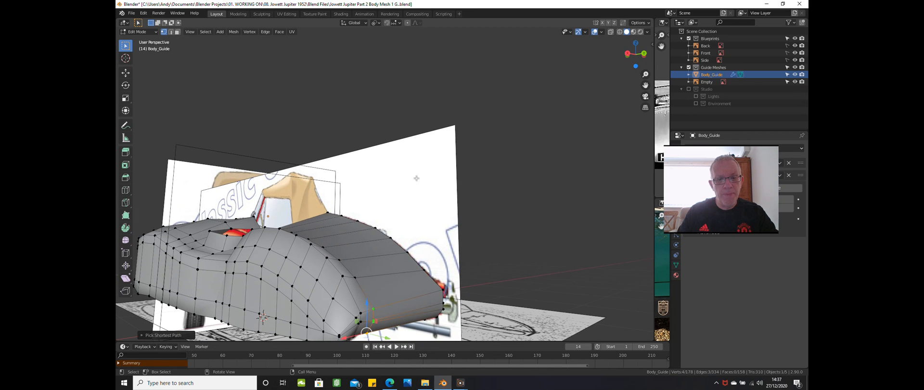
{"action": "scroll", "coordinate": [416, 193], "scroll_direction": "down", "scroll_amount": 2}
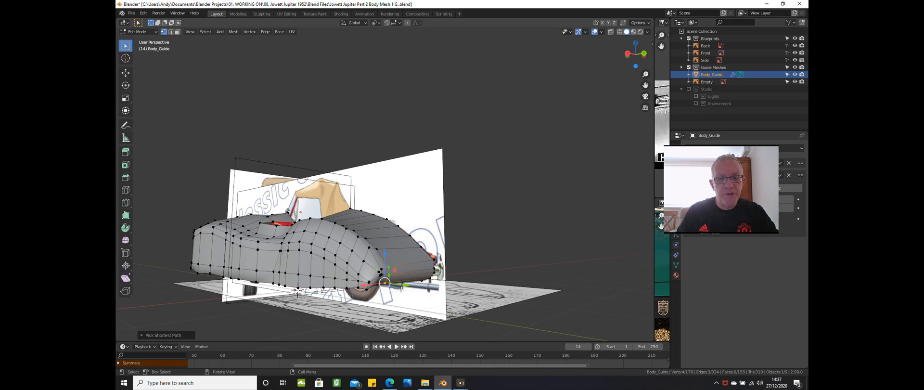
{"action": "left_click_drag", "start_coordinate": [405, 285], "coordinate": [402, 284]}
Inspect the reshaped tail, then compare the mesh with the back blueprint in wireframe from the back orthographic view.
{"action": "middle_click_drag", "start_coordinate": [429, 255], "coordinate": [395, 228]}
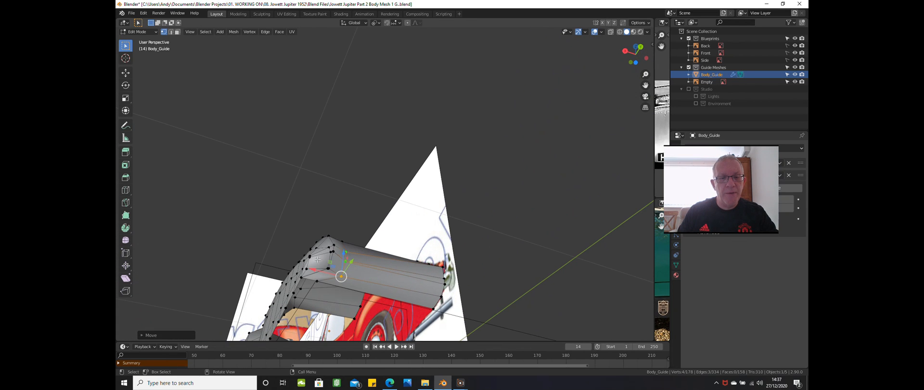
{"action": "scroll", "coordinate": [347, 253], "scroll_direction": "up", "scroll_amount": 2}
{"action": "middle_click_drag", "start_coordinate": [345, 246], "coordinate": [330, 147]}
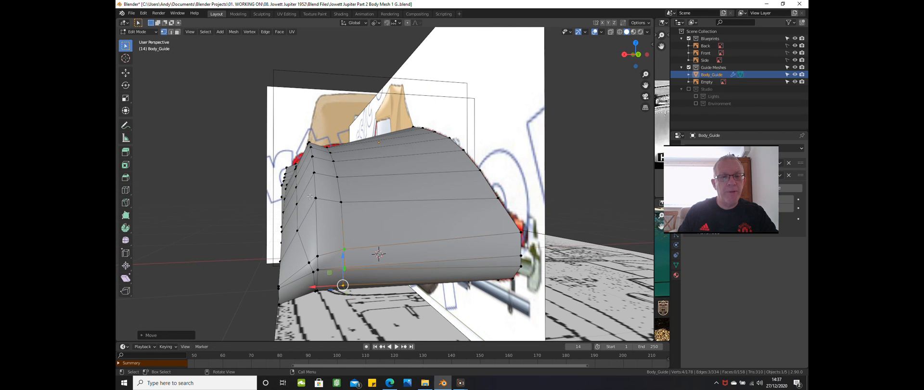
{"action": "middle_click_drag", "start_coordinate": [294, 184], "coordinate": [312, 174]}
{"action": "scroll", "coordinate": [311, 174], "scroll_direction": "up", "scroll_amount": 1}
{"action": "key", "text": "ctrl+KP_1"}
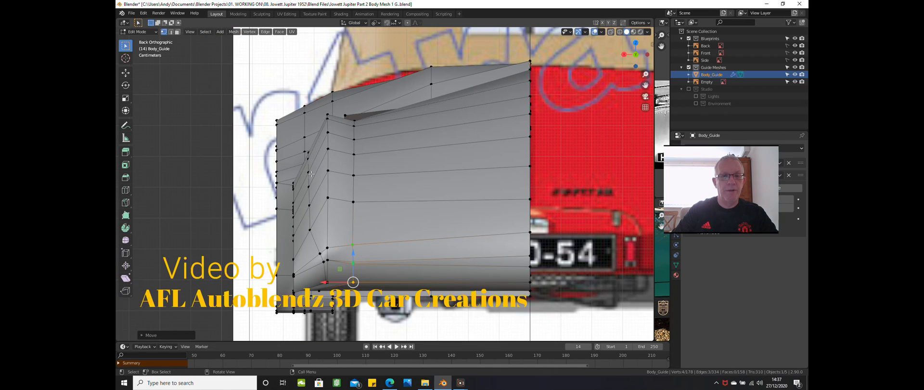
{"action": "key", "text": "z"}
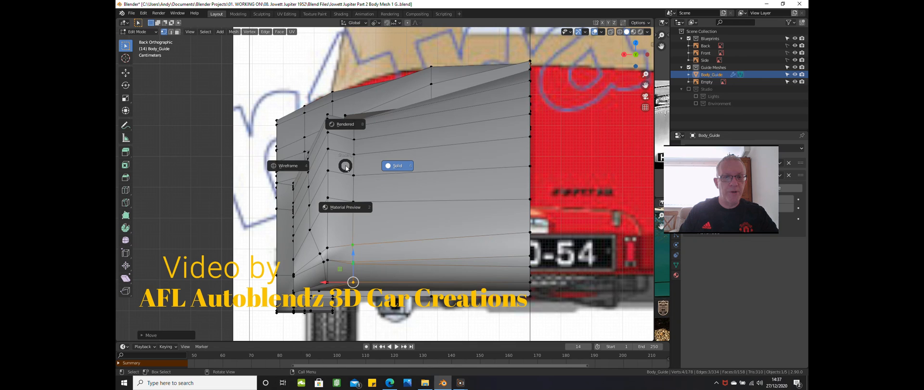
{"action": "left_click", "coordinate": [289, 166]}
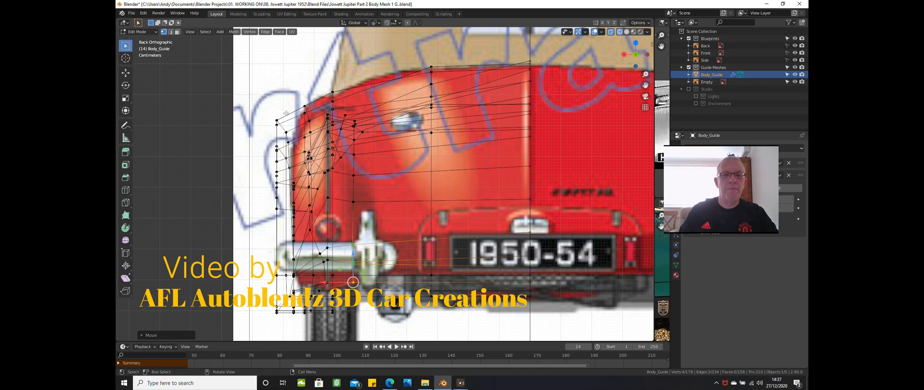
{"action": "scroll", "coordinate": [286, 113], "scroll_direction": "down", "scroll_amount": 6}
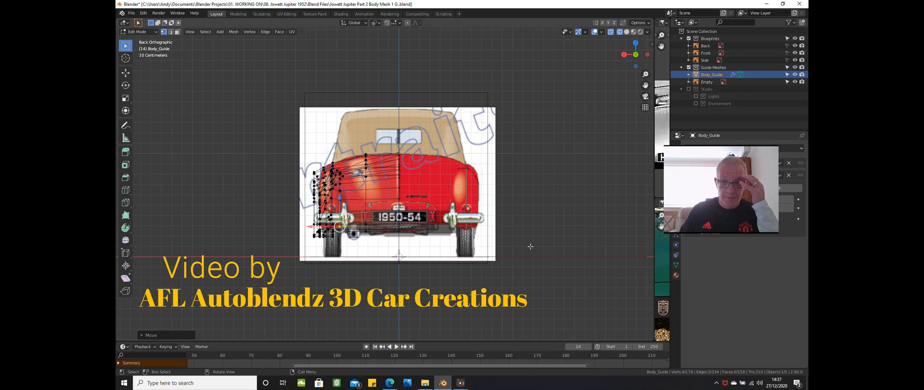
{"action": "left_click_drag", "start_coordinate": [745, 157], "coordinate": [765, 291]}
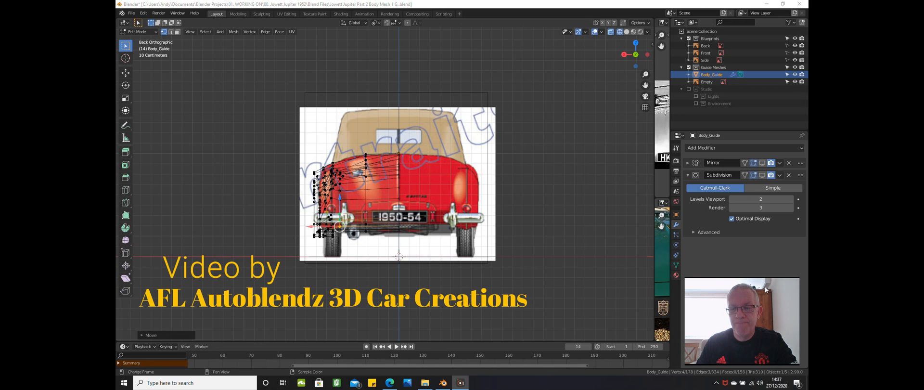